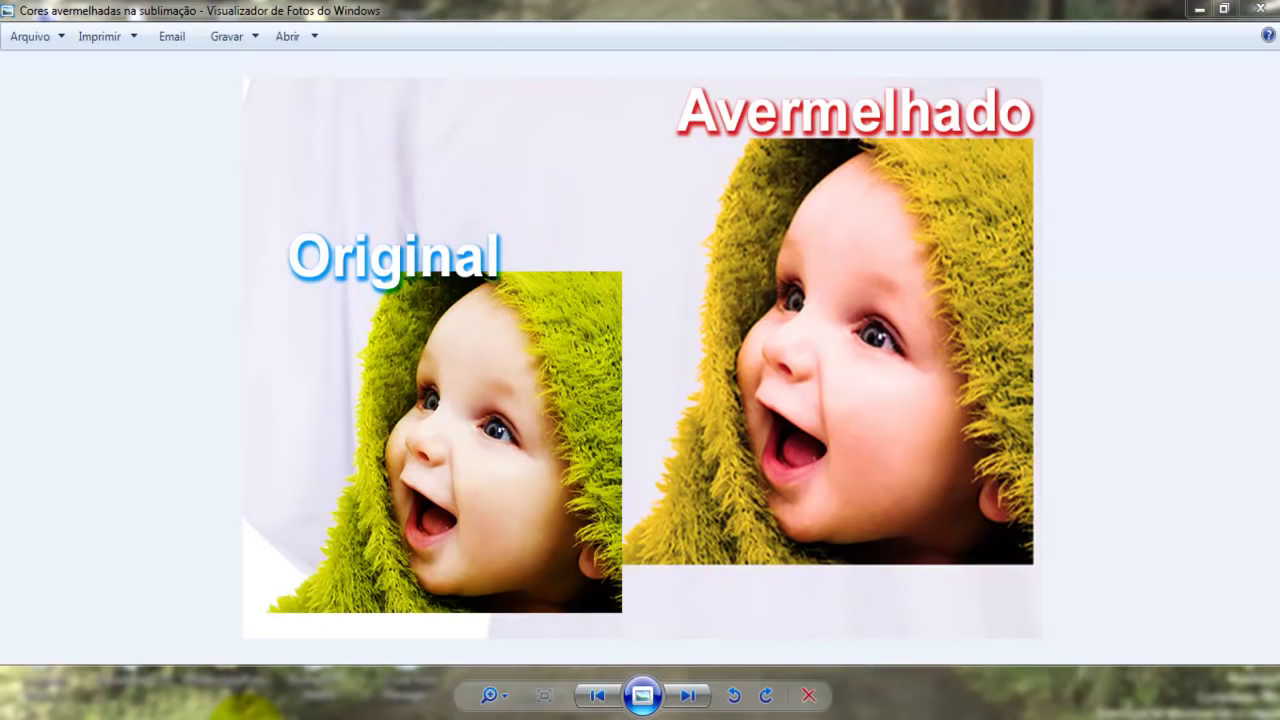
View the contents of the Perfil de Cores para Linha L Epson folder in Downloads and close the file window
key("super+e")
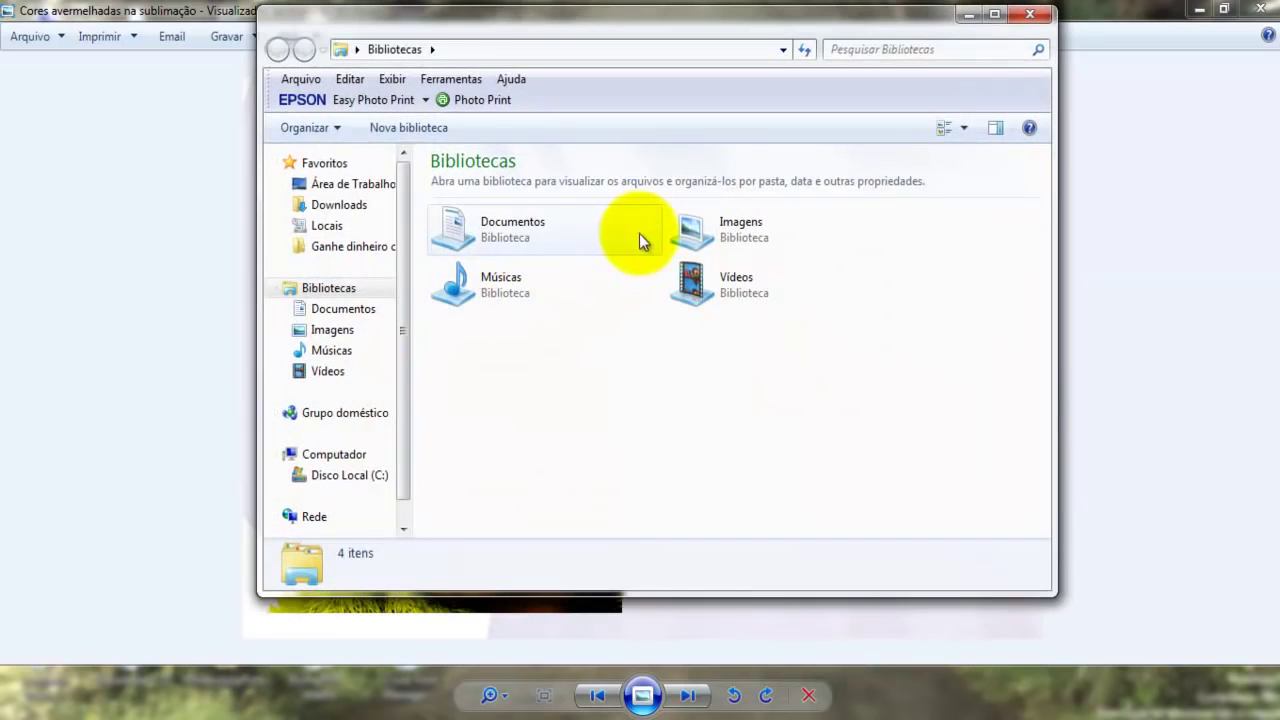
left_click(322, 204)
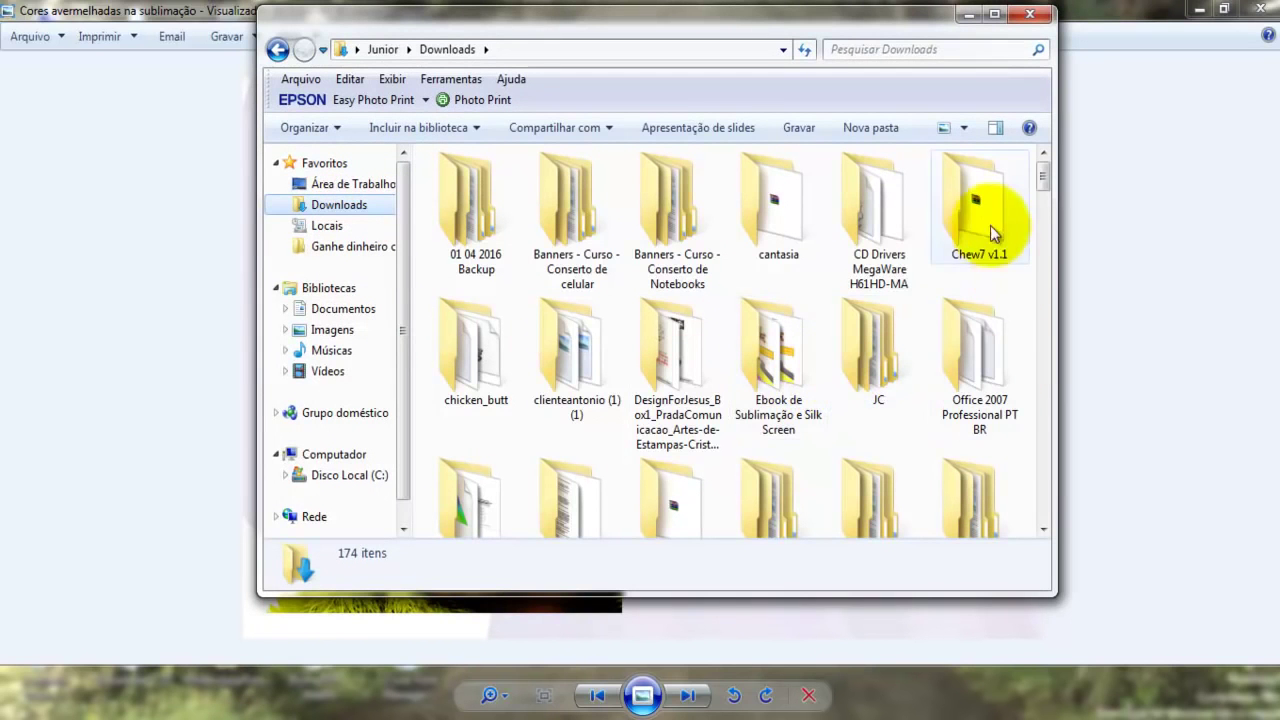
scroll(529, 443, "down", 1)
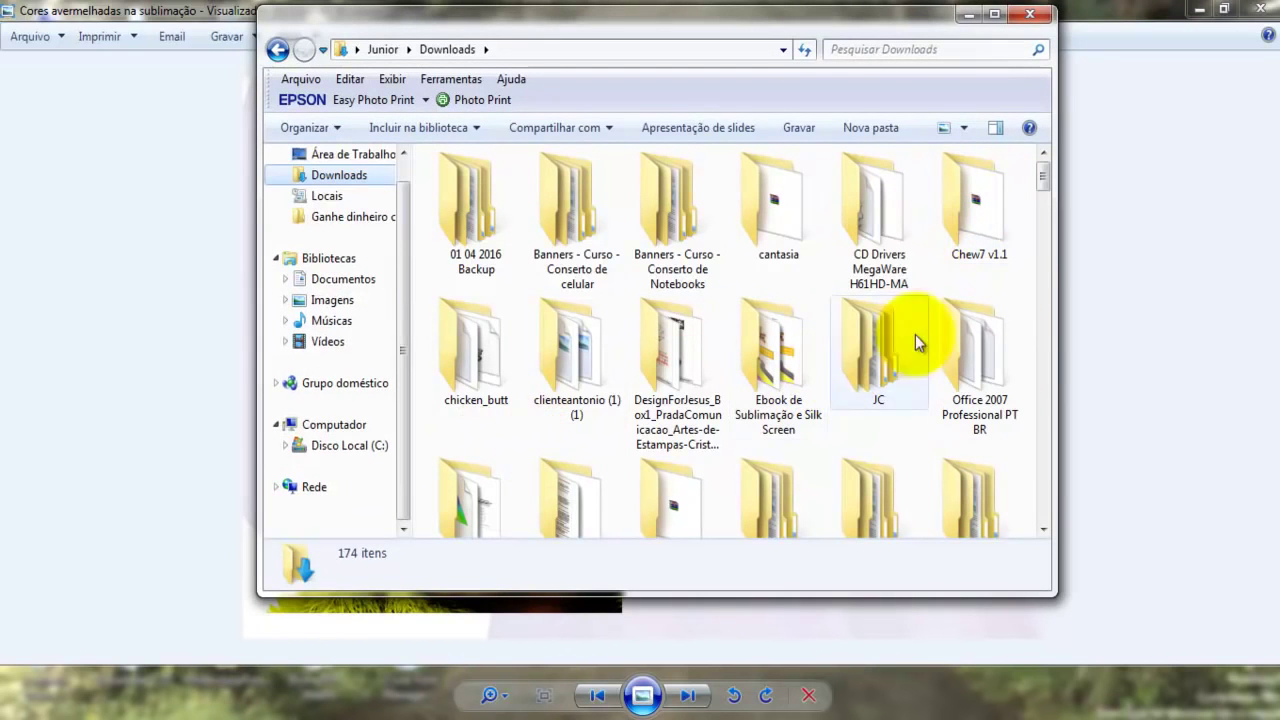
left_click_drag(1042, 179, 1043, 192)
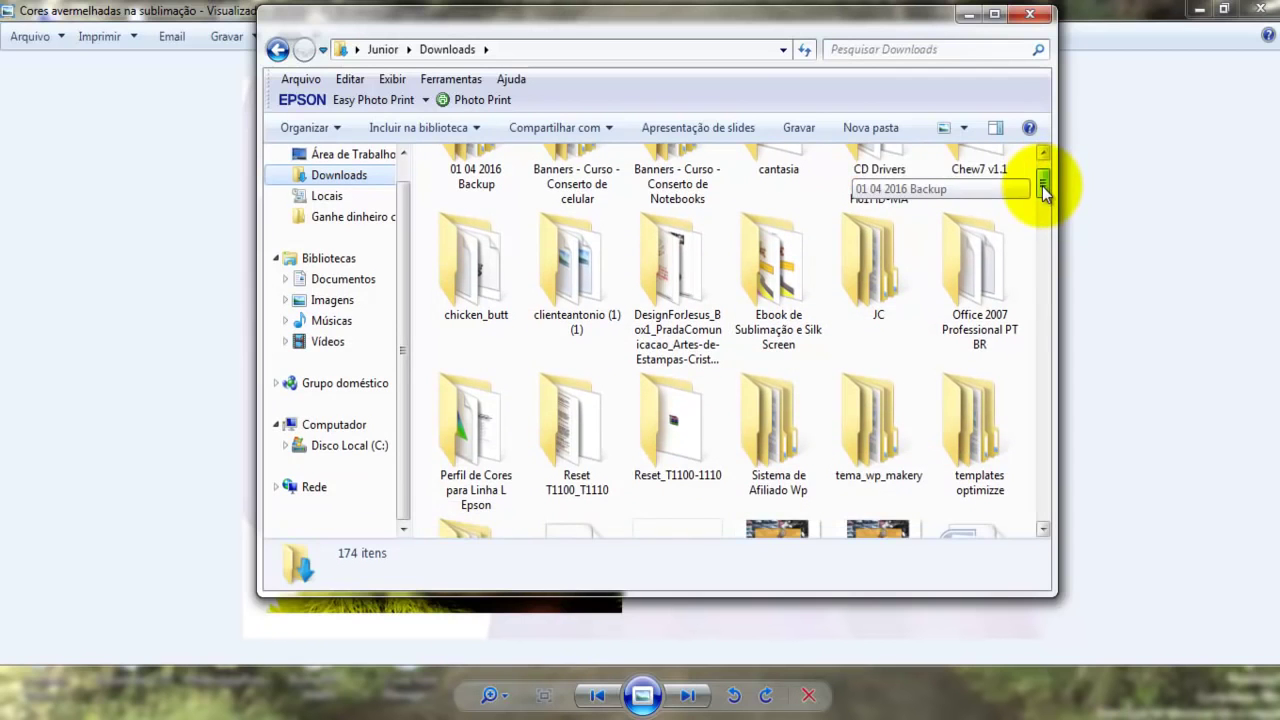
double_click(485, 432)
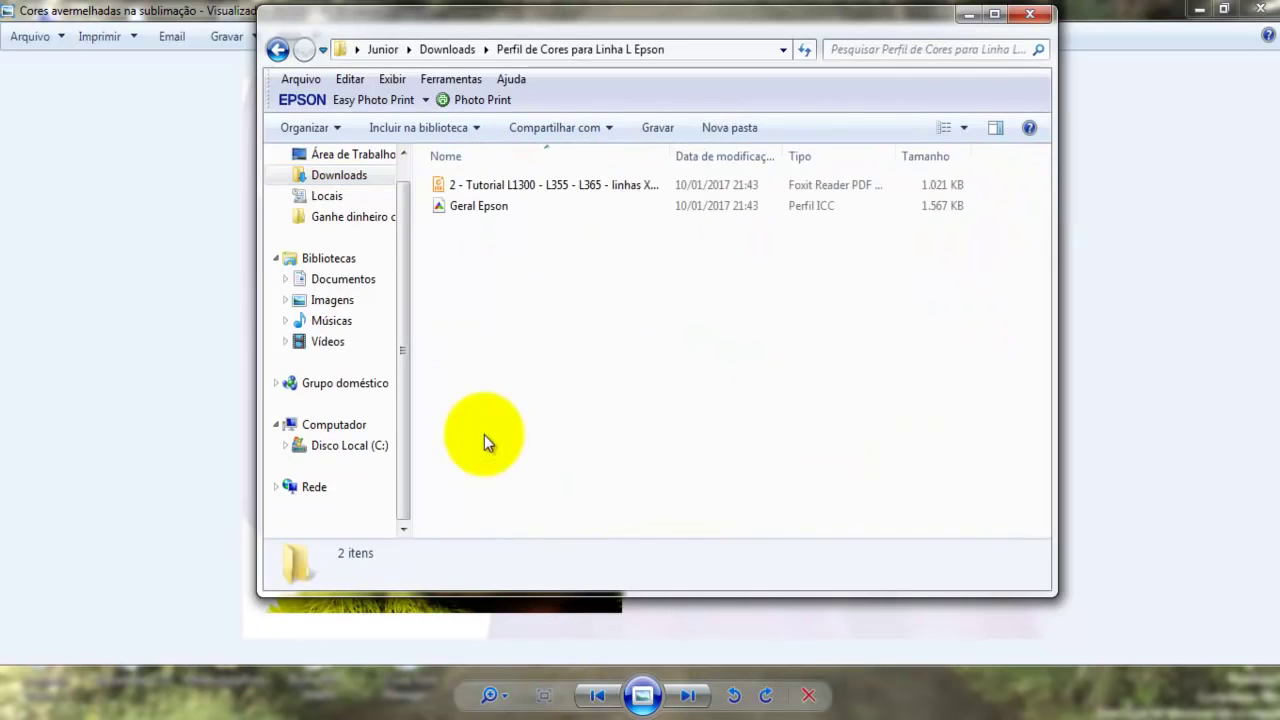
left_click(997, 16)
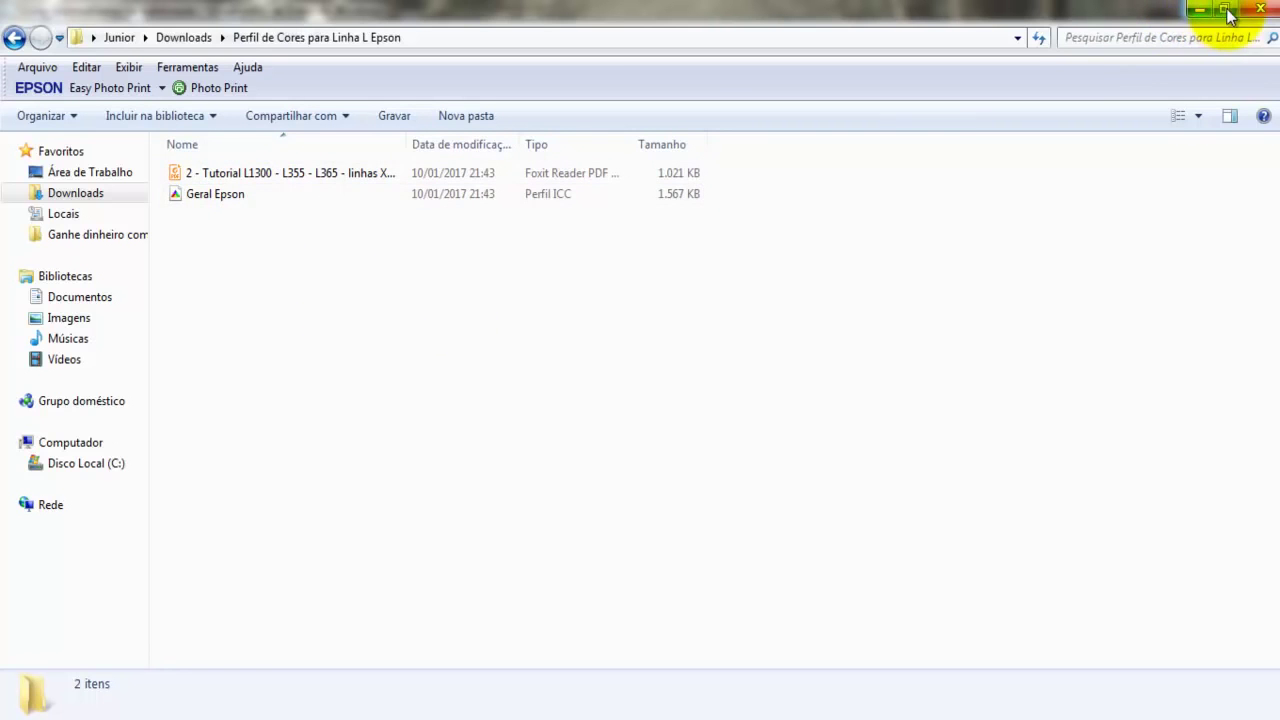
left_click(1256, 10)
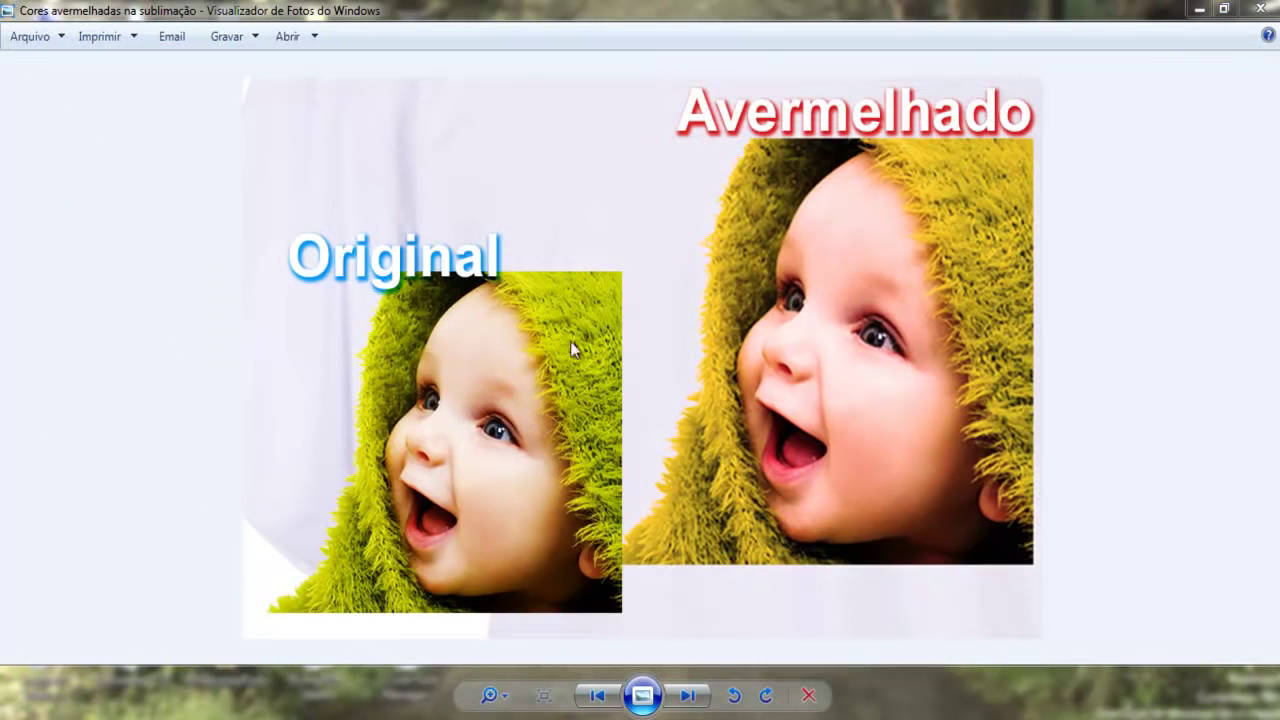
Browse the computer's local disk (C:) and open its Windows folder
left_click(18, 710)
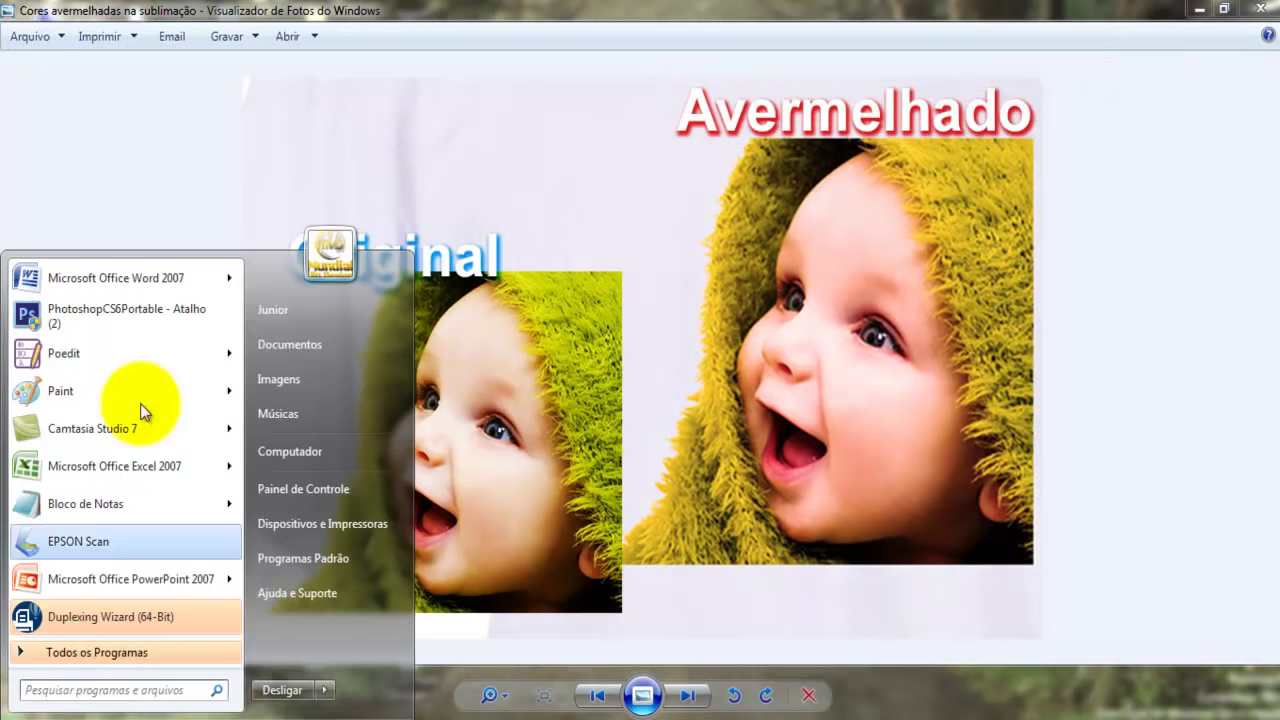
left_click(304, 455)
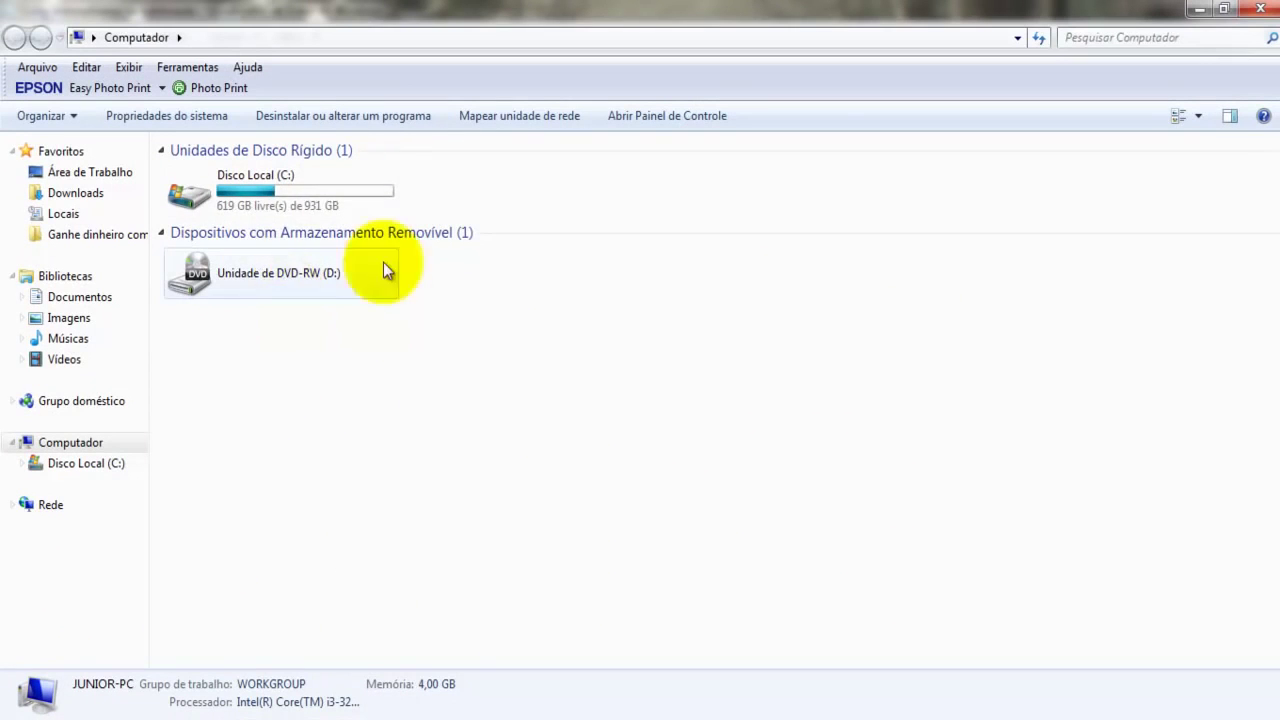
left_click(318, 191)
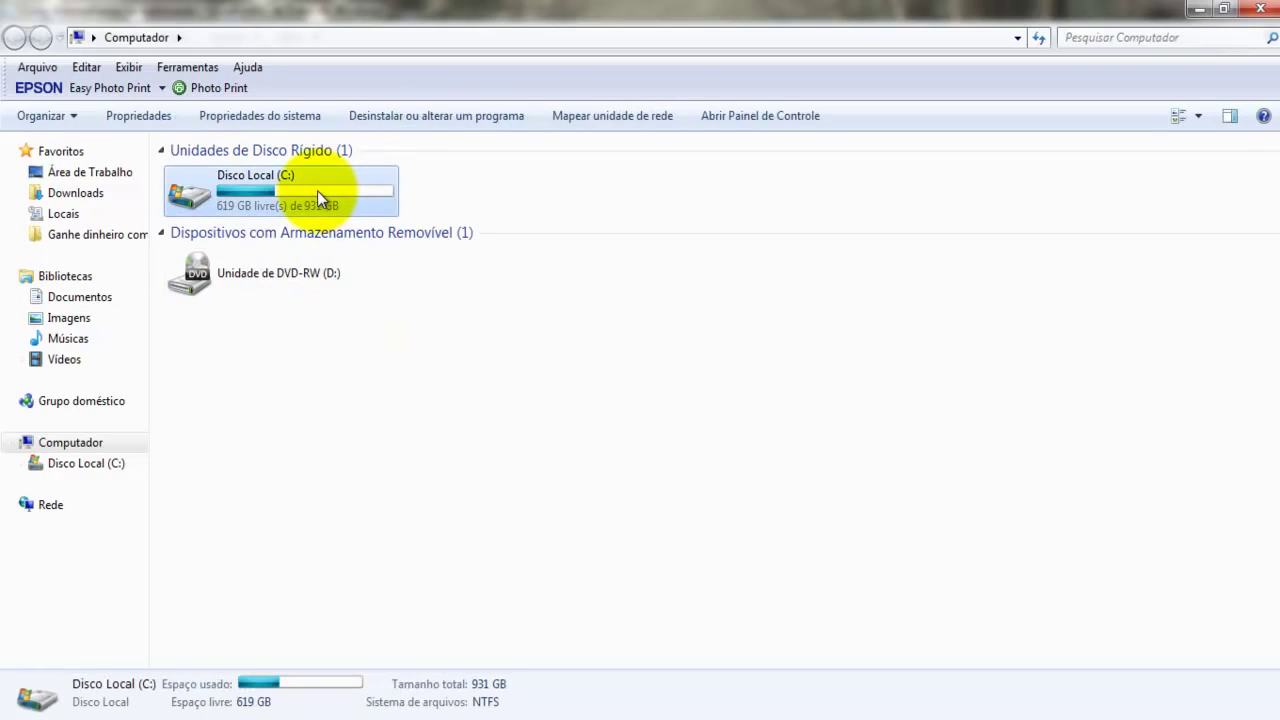
double_click(317, 191)
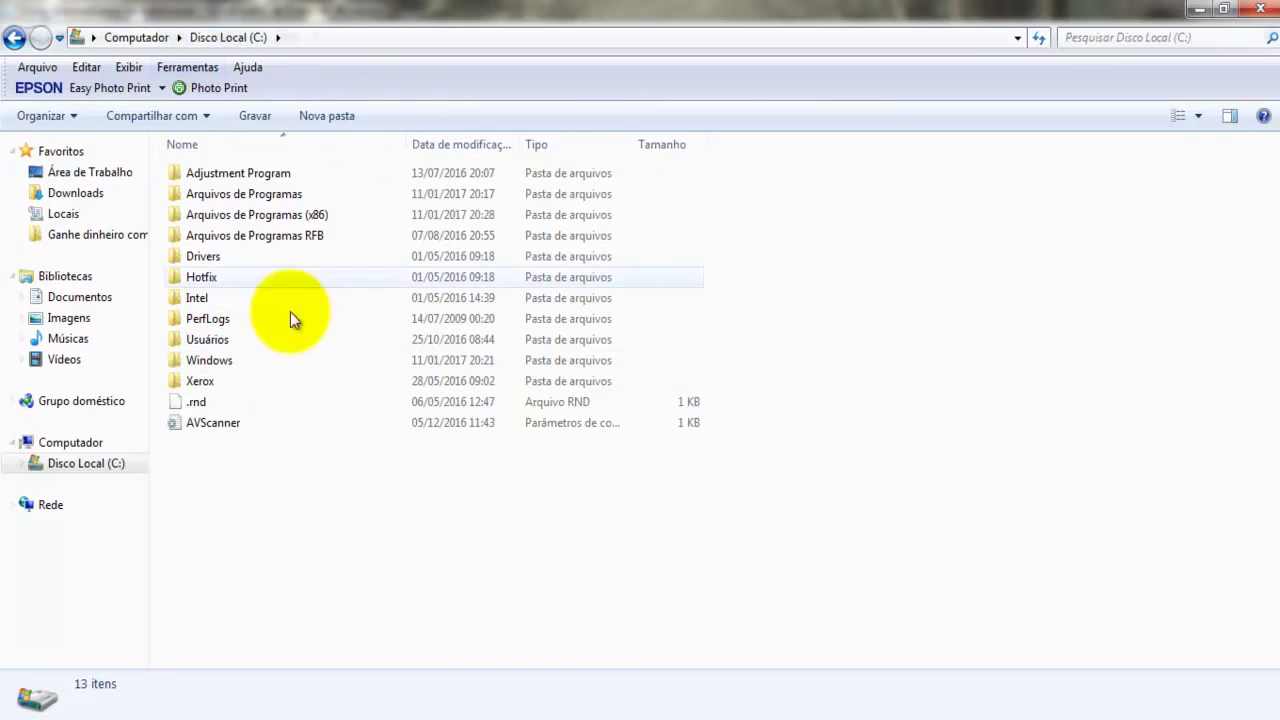
double_click(205, 360)
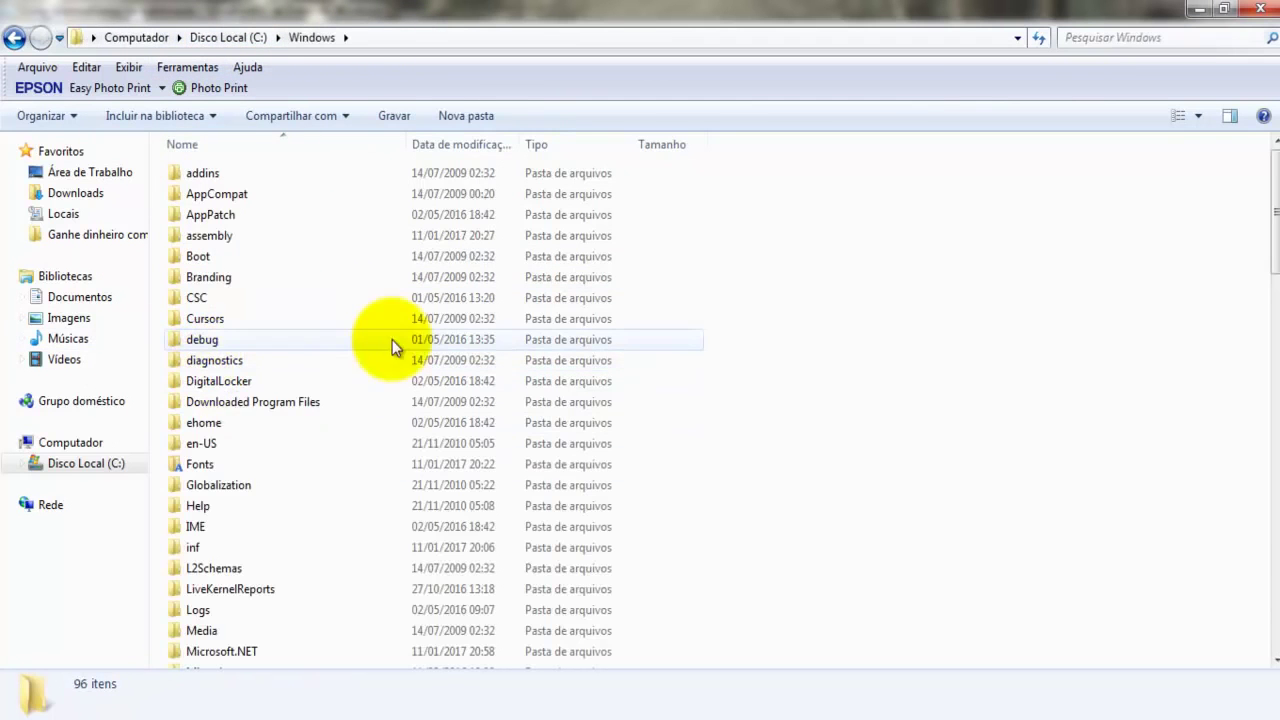
Find the System32 folder inside Windows and open it
scroll(332, 428, "down", 2)
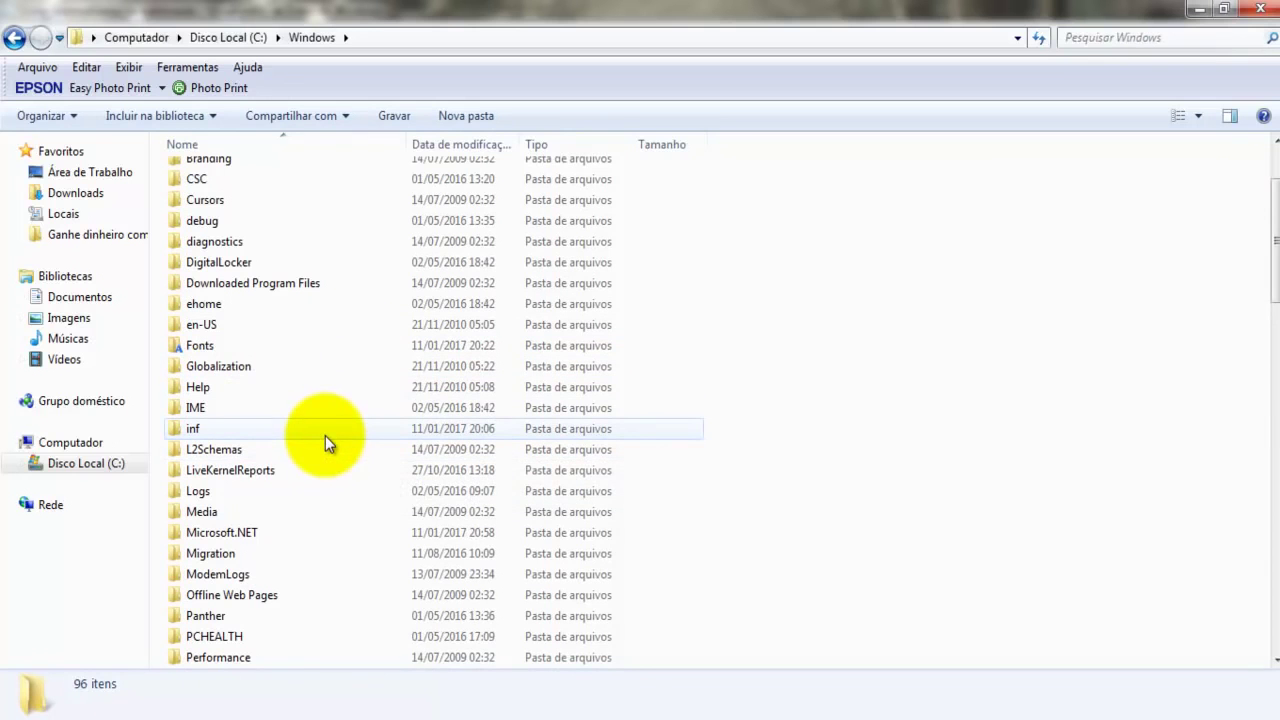
scroll(323, 312, "up", 2)
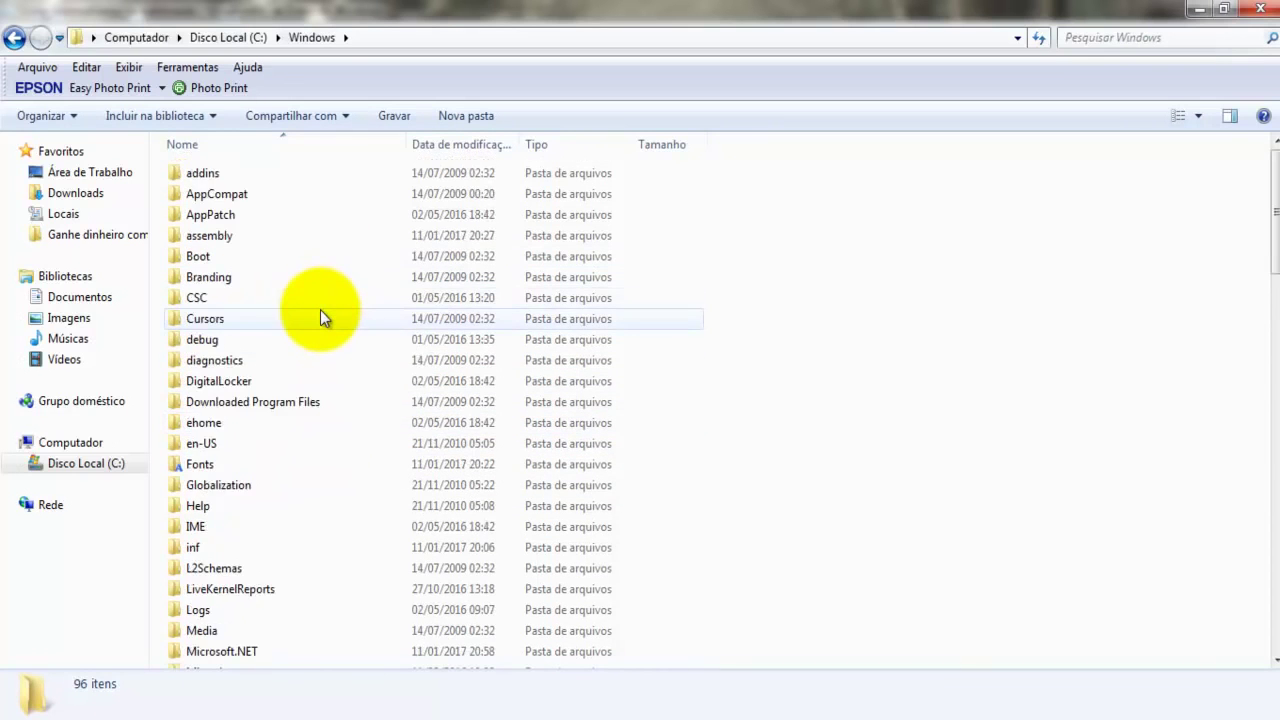
scroll(323, 312, "down", 2)
scroll(340, 310, "down", 6)
scroll(334, 328, "down", 4)
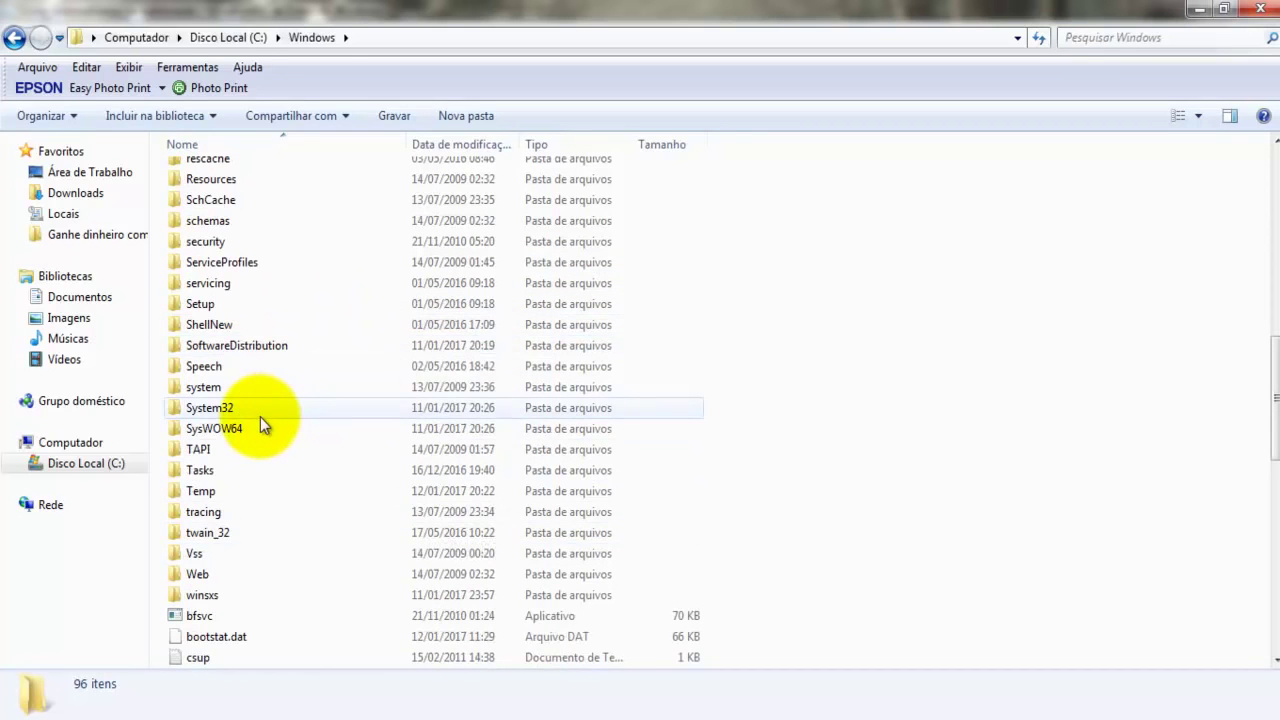
double_click(228, 410)
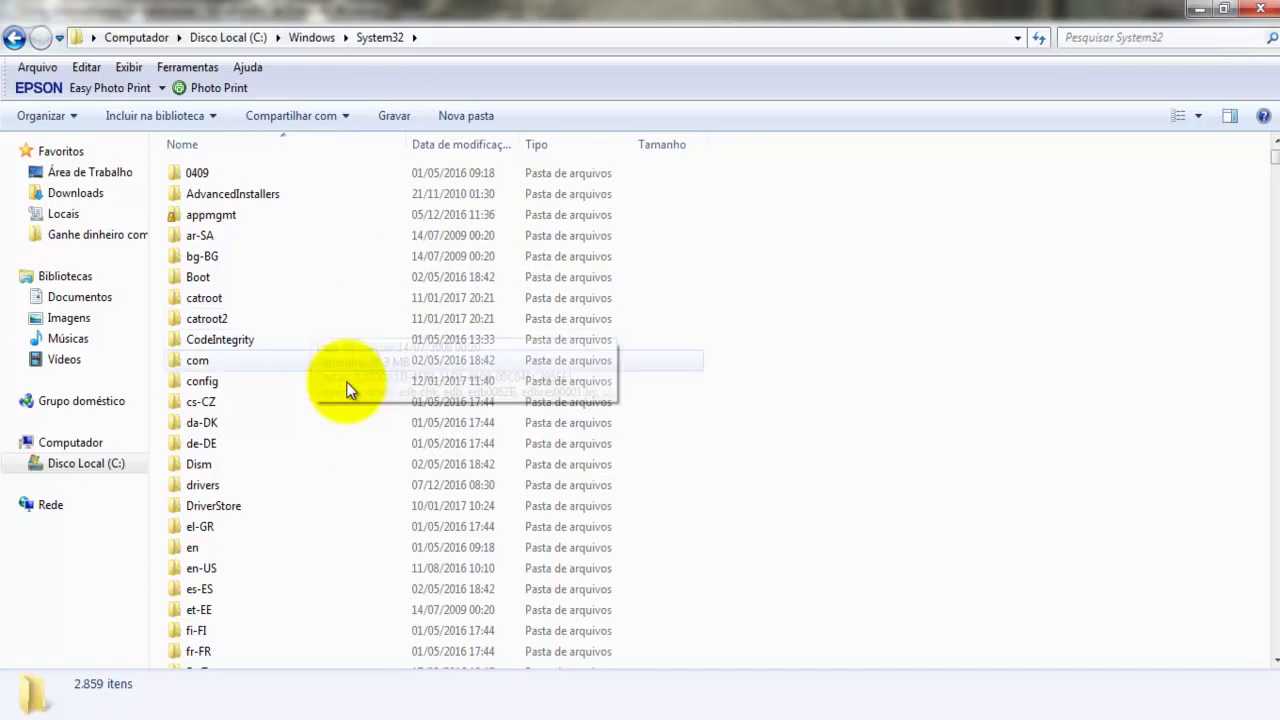
Open the color profile folder at spool\drivers\color inside System32
scroll(337, 475, "down", 8)
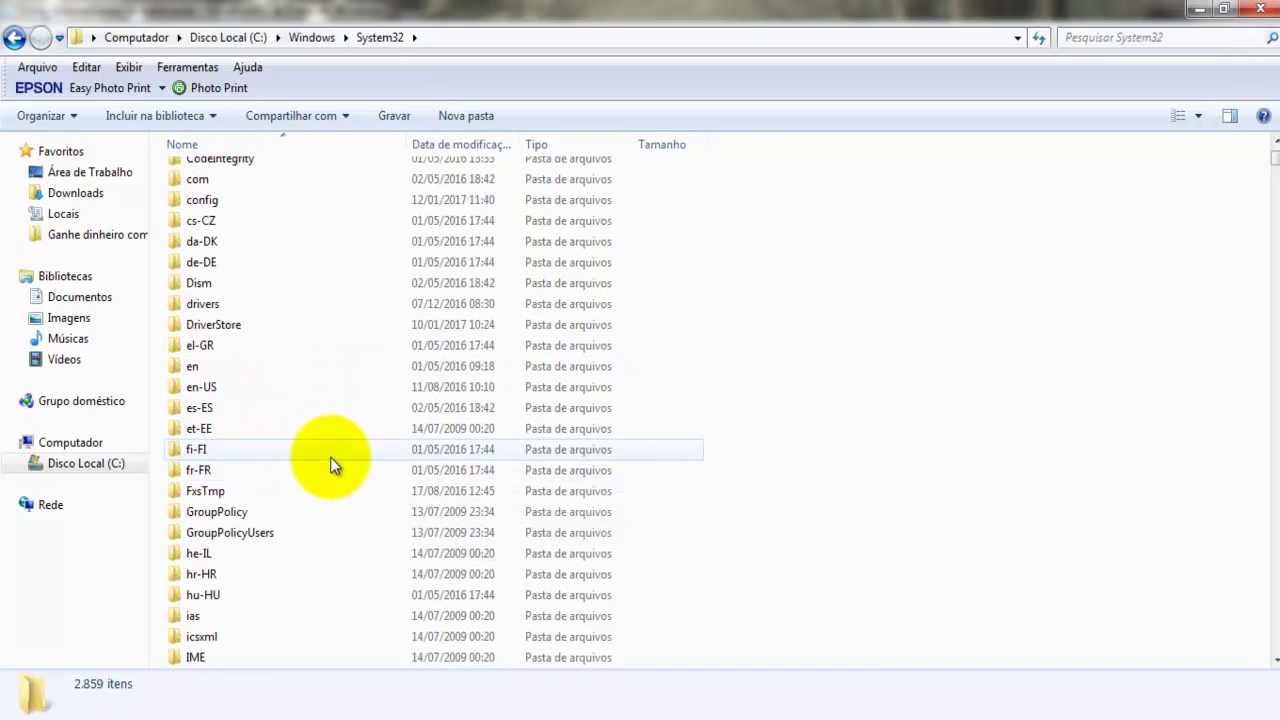
scroll(330, 457, "down", 7)
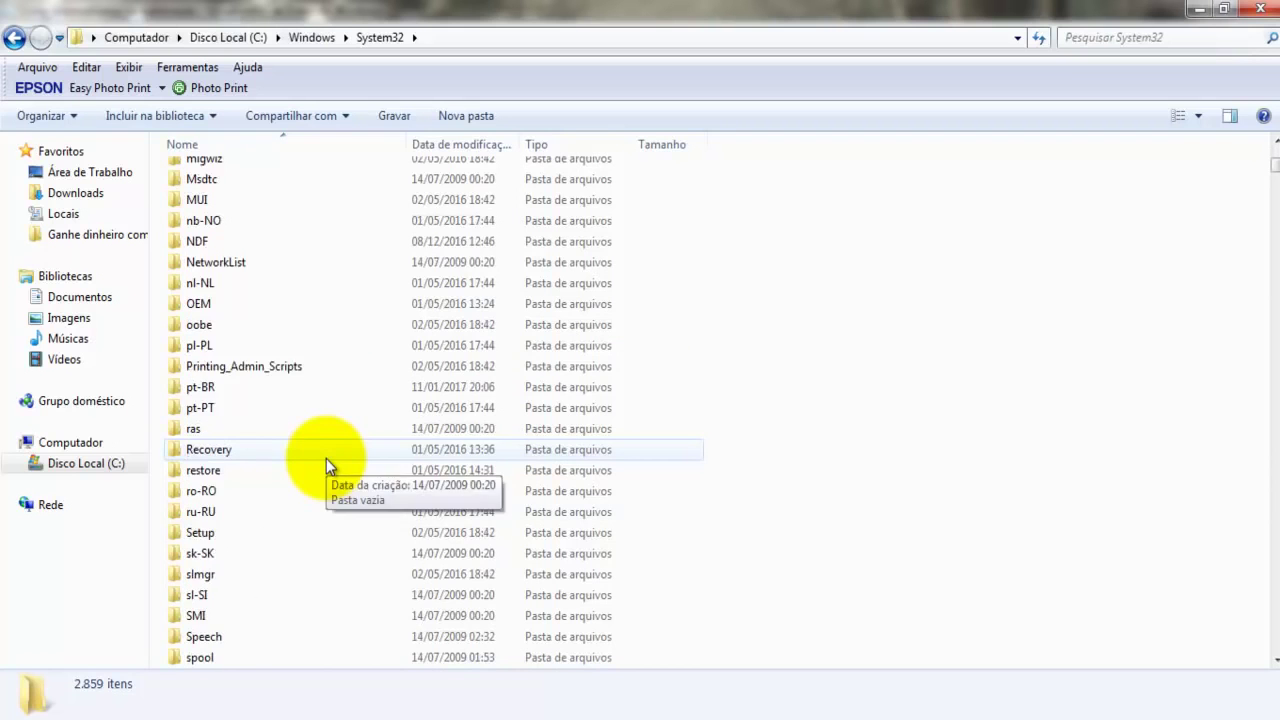
scroll(326, 458, "down", 2)
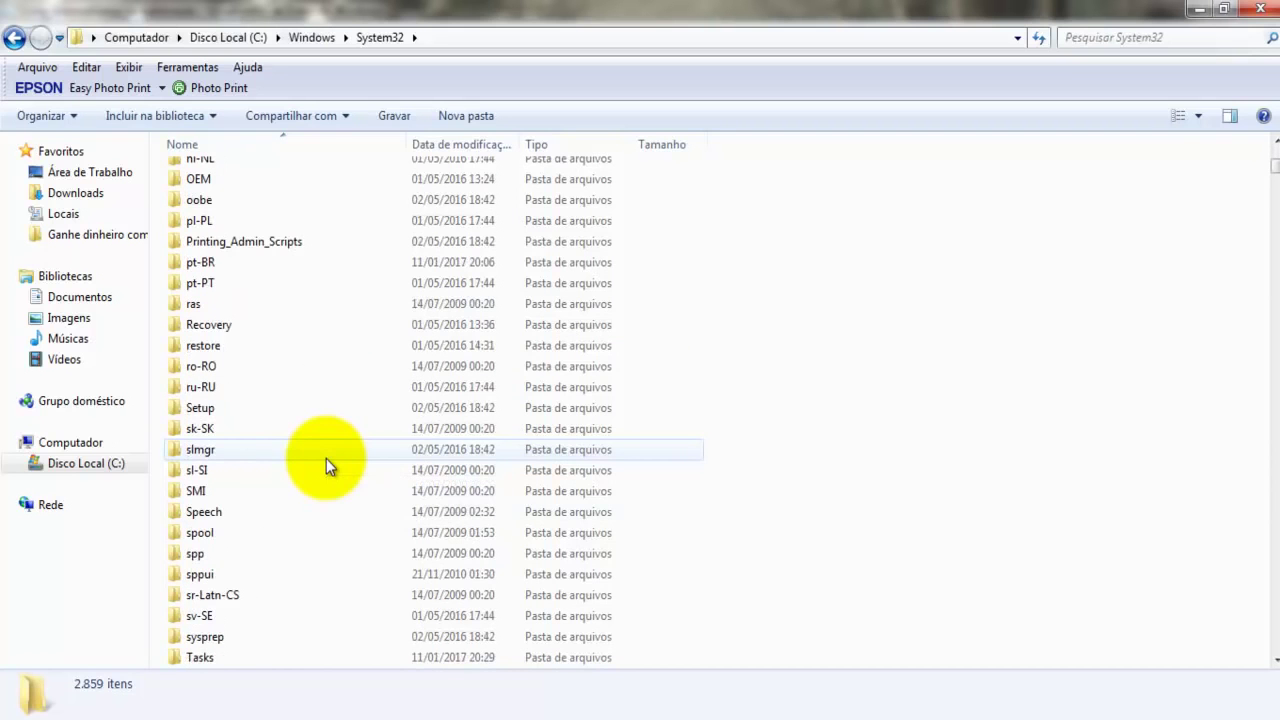
double_click(208, 536)
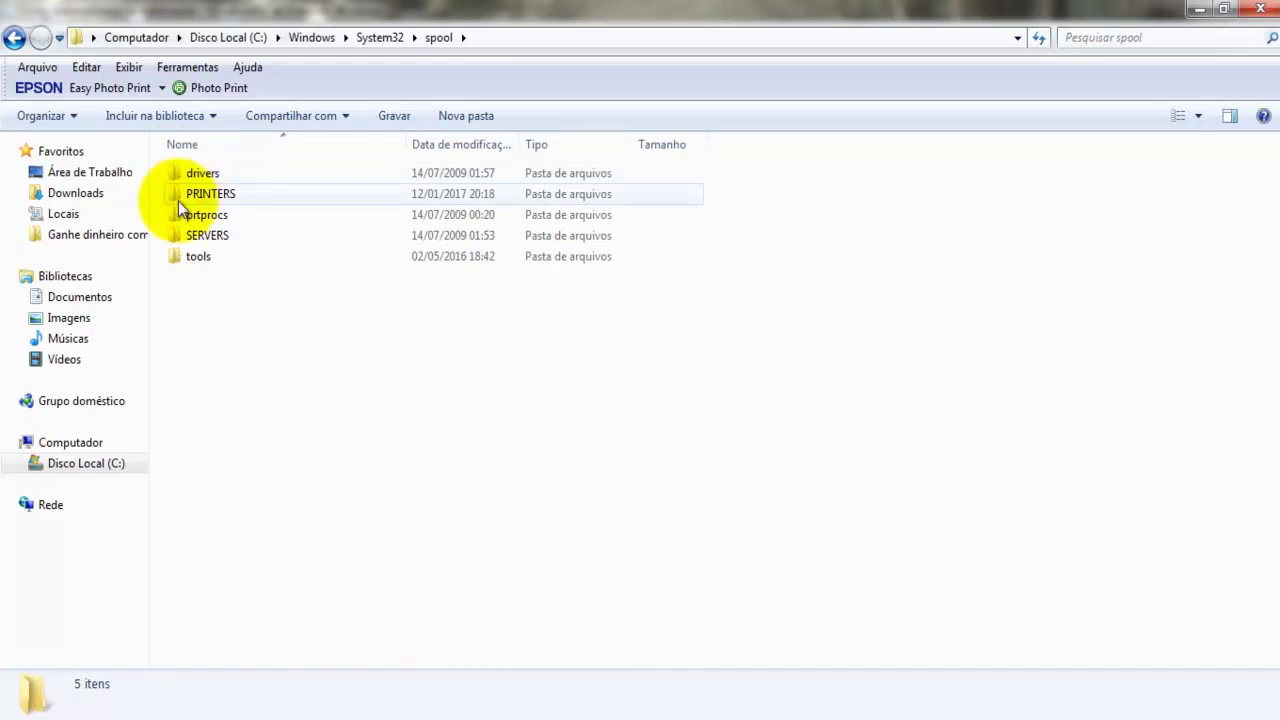
left_click(204, 173)
double_click(204, 173)
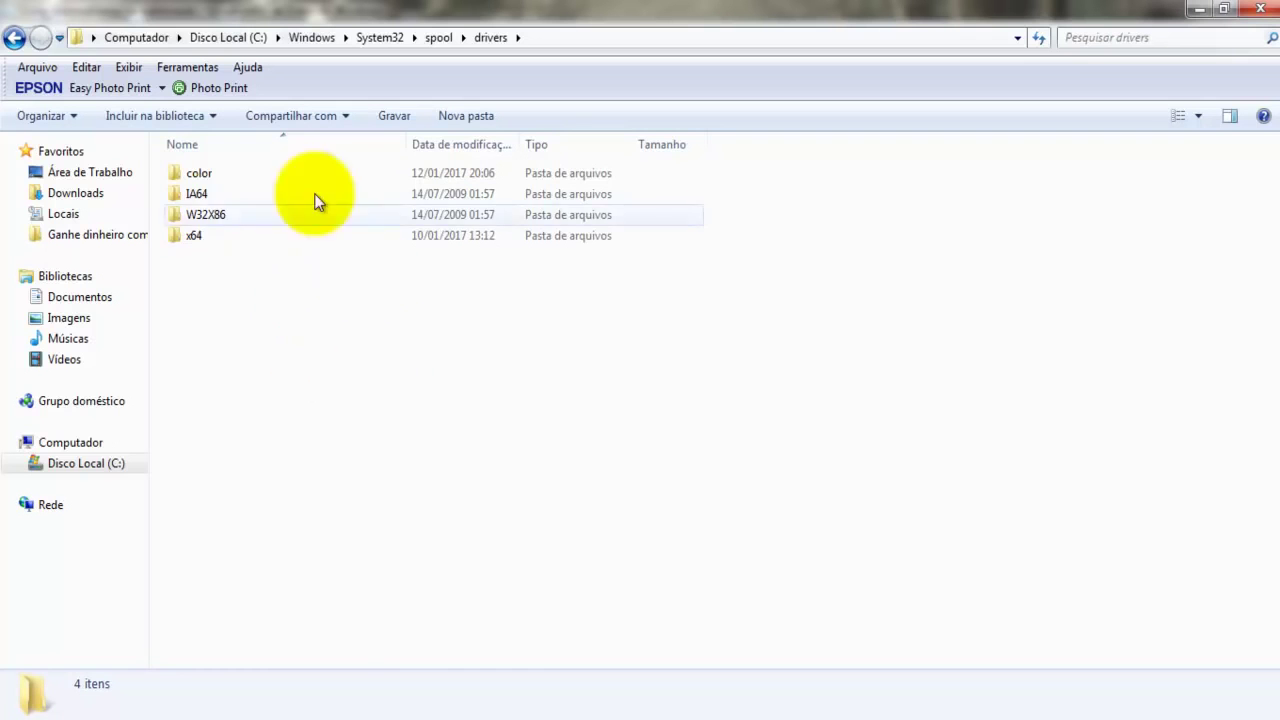
double_click(205, 173)
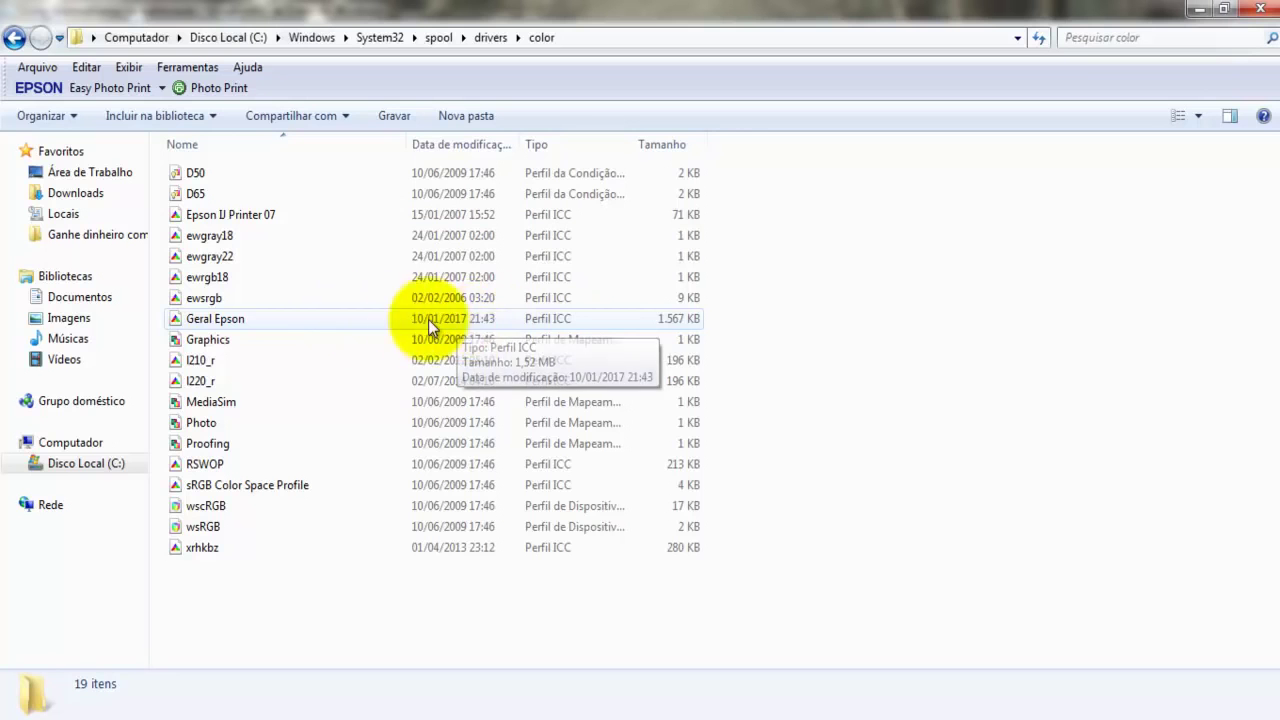
Delete the Geral Epson ICC profile from the color folder, moving it to the recycle bin
left_click(255, 318)
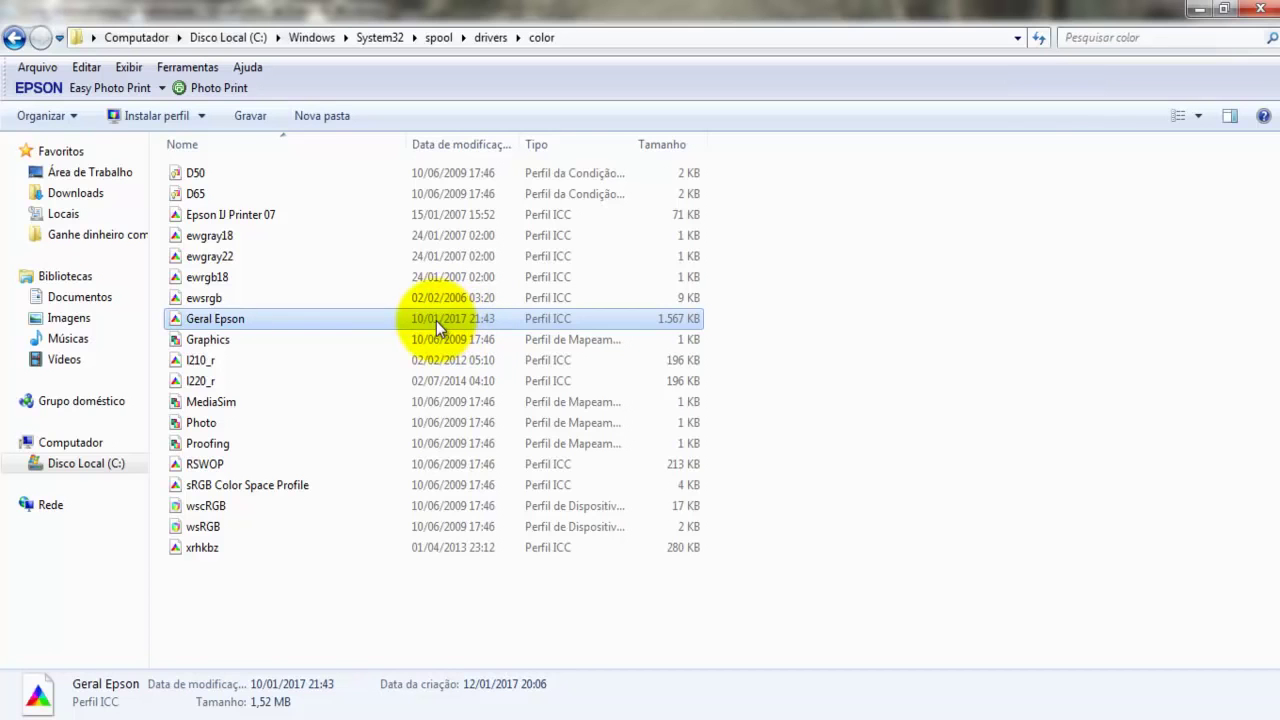
key("Delete")
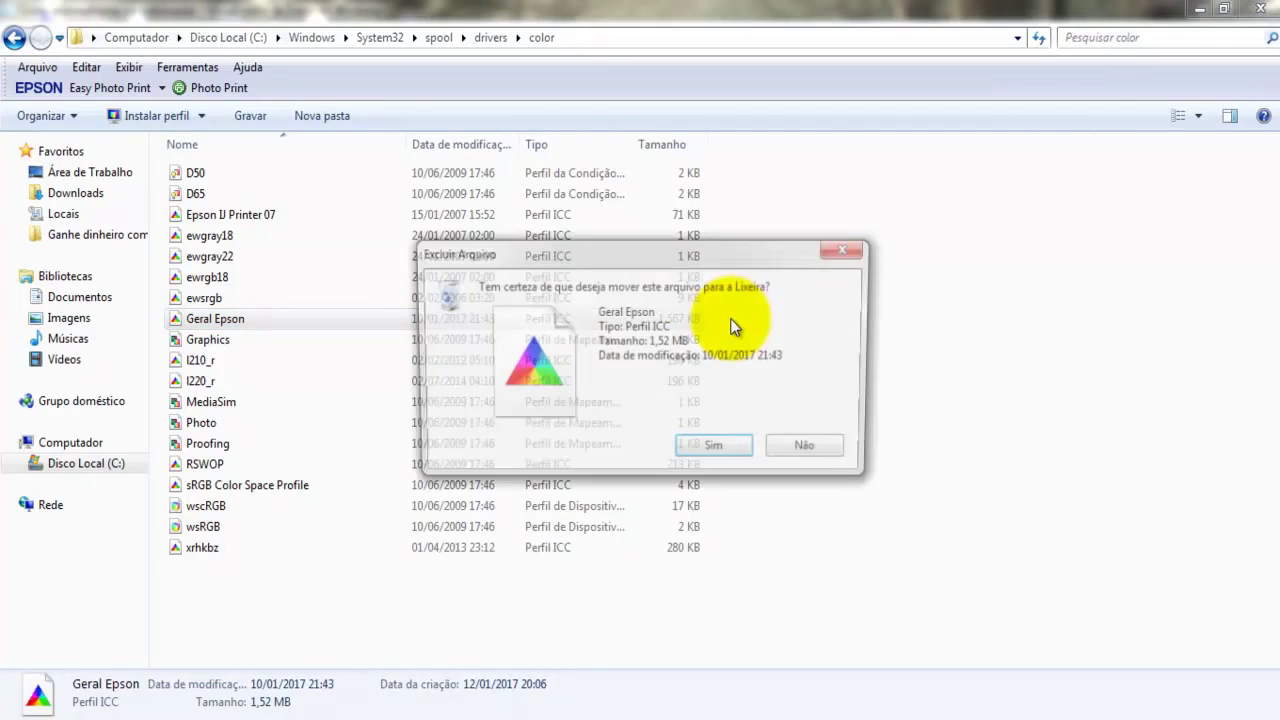
left_click(718, 451)
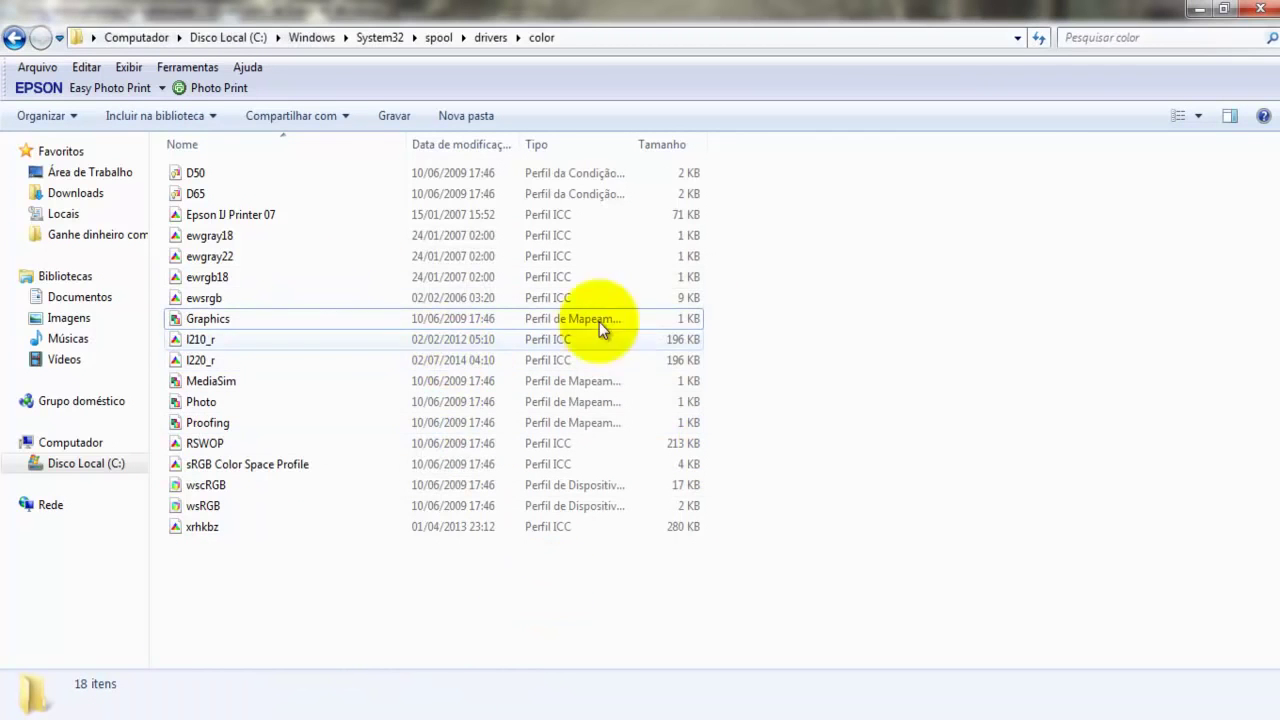
Go to Perfil de Cores para Linha L Epson in Downloads and select the Geral Epson ICC profile
left_click(250, 706)
left_click(250, 706)
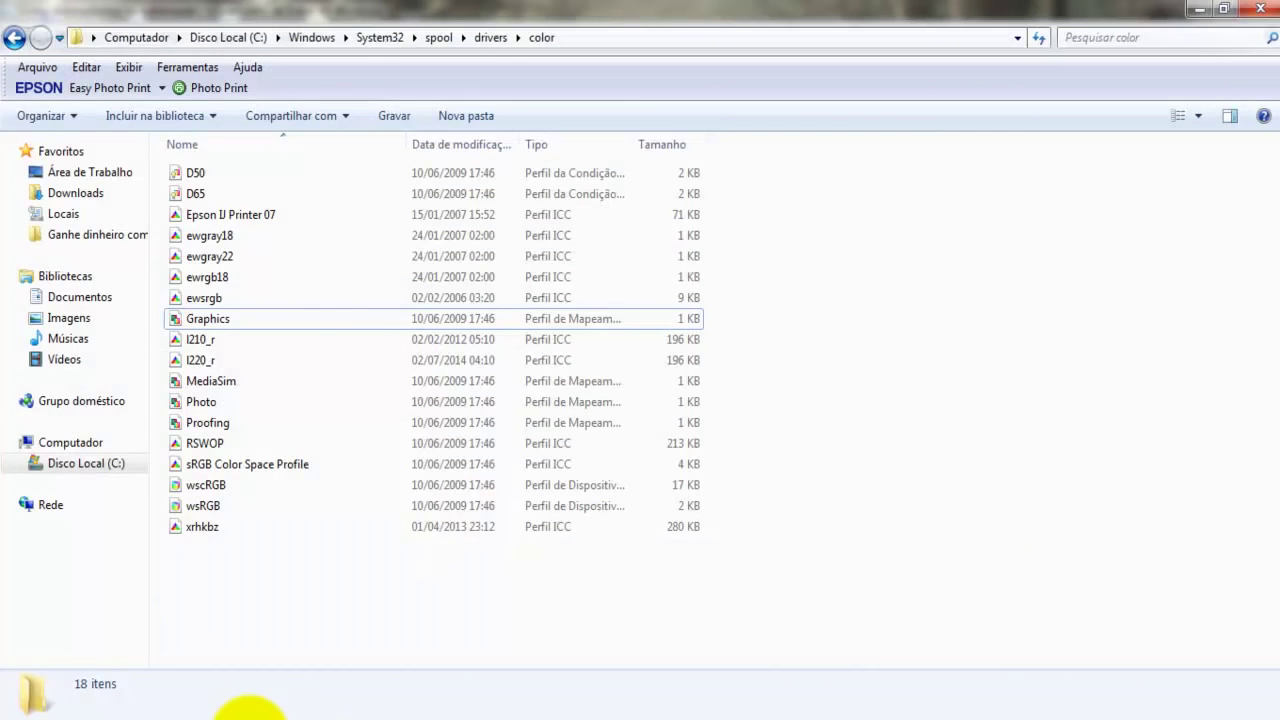
left_click(70, 193)
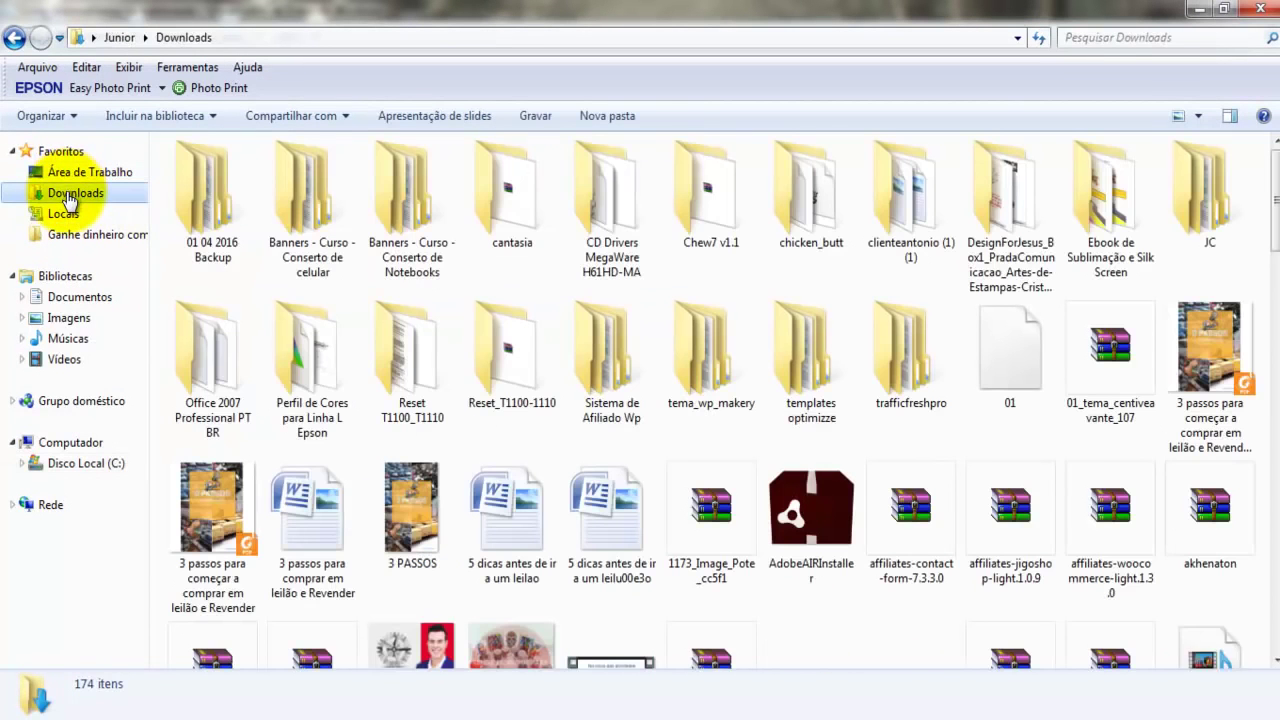
double_click(310, 362)
left_click(215, 199)
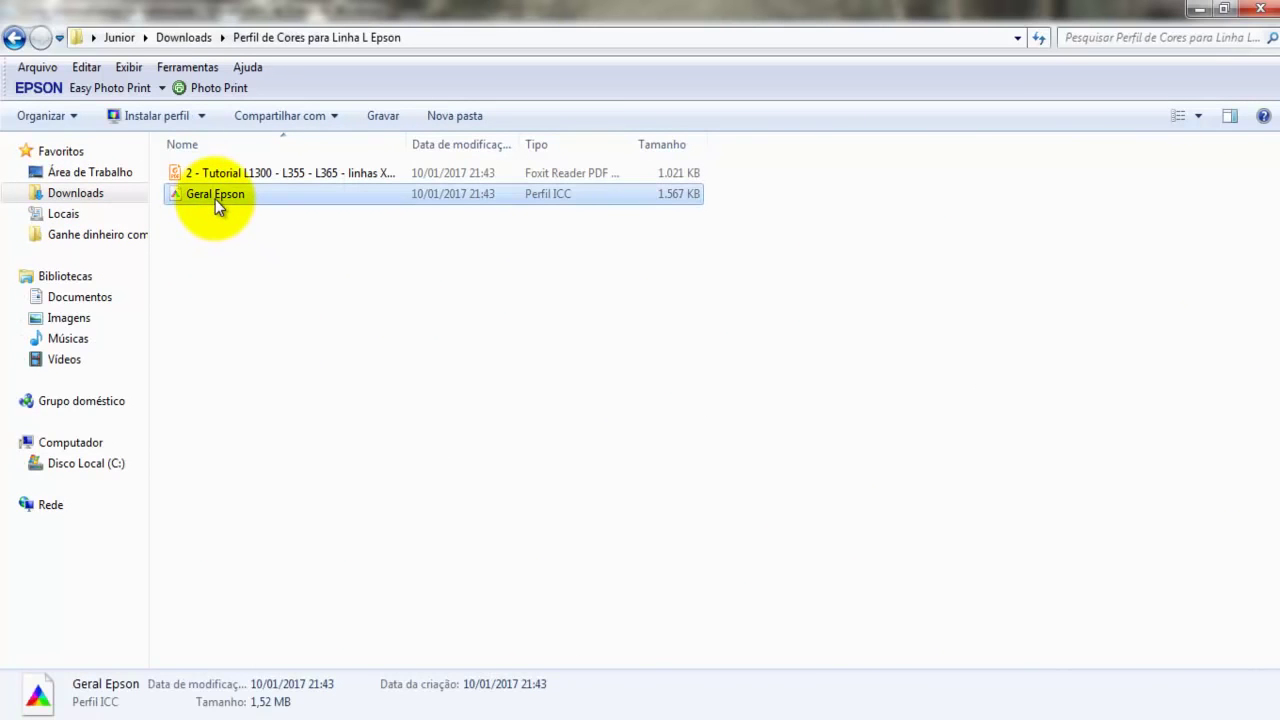
left_click(265, 213)
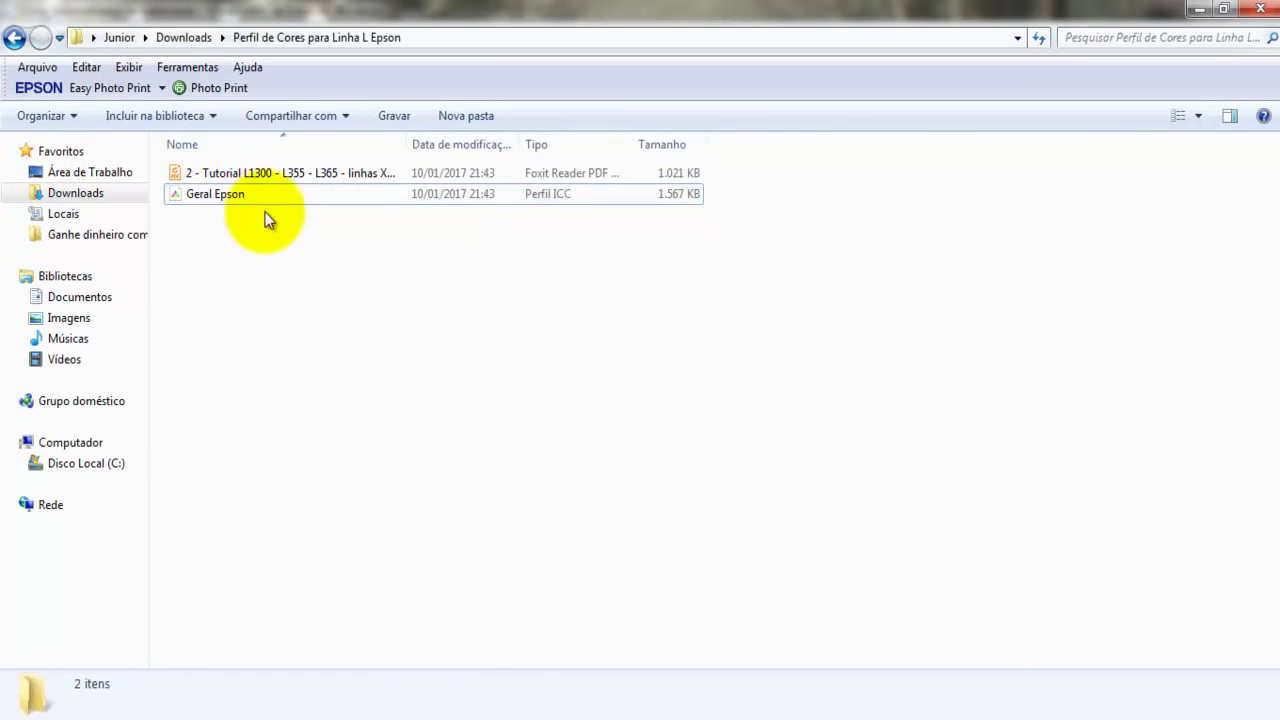
left_click(262, 200)
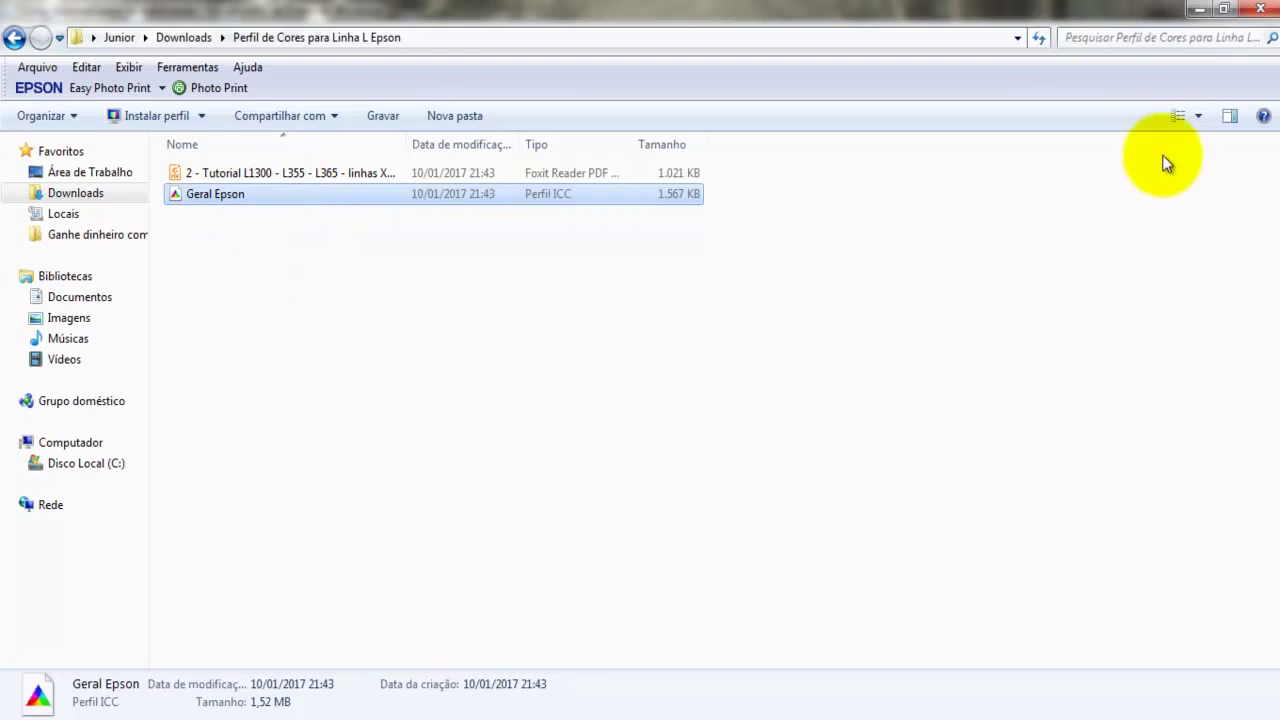
Install the Geral Epson ICC profile from the Perfil de Cores para Linha L Epson folder
left_click(1199, 9)
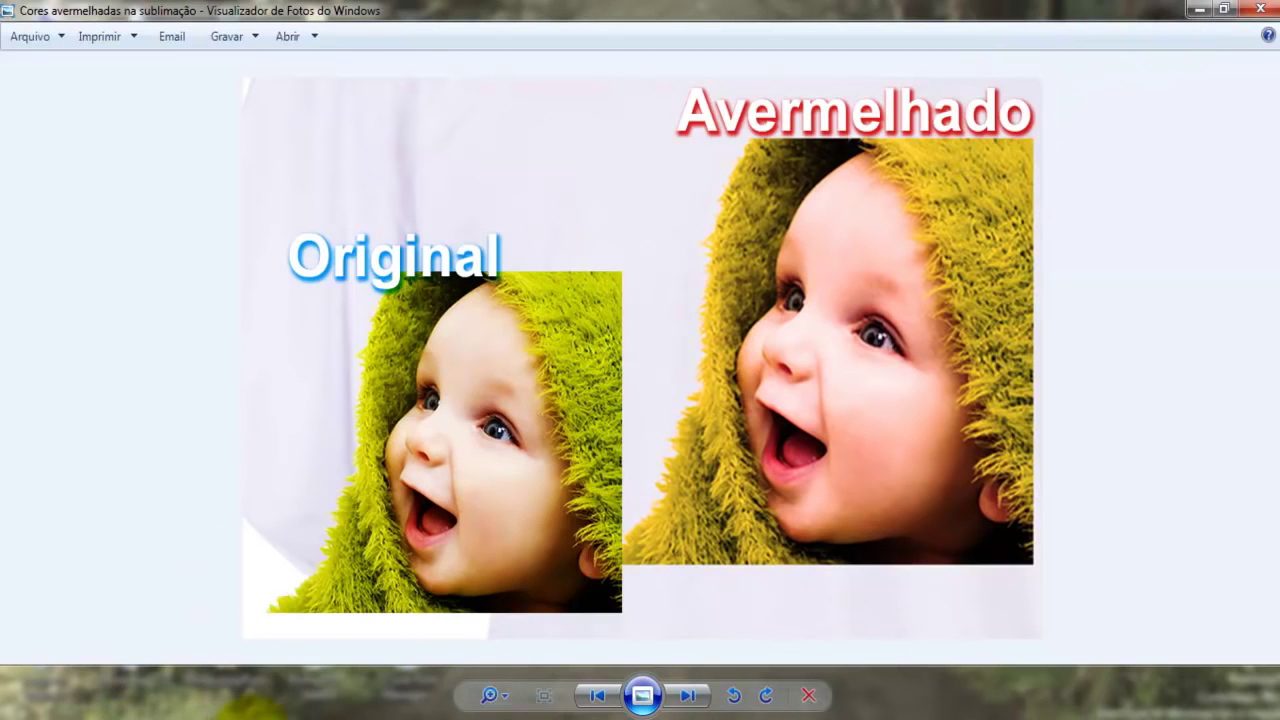
left_click(270, 706)
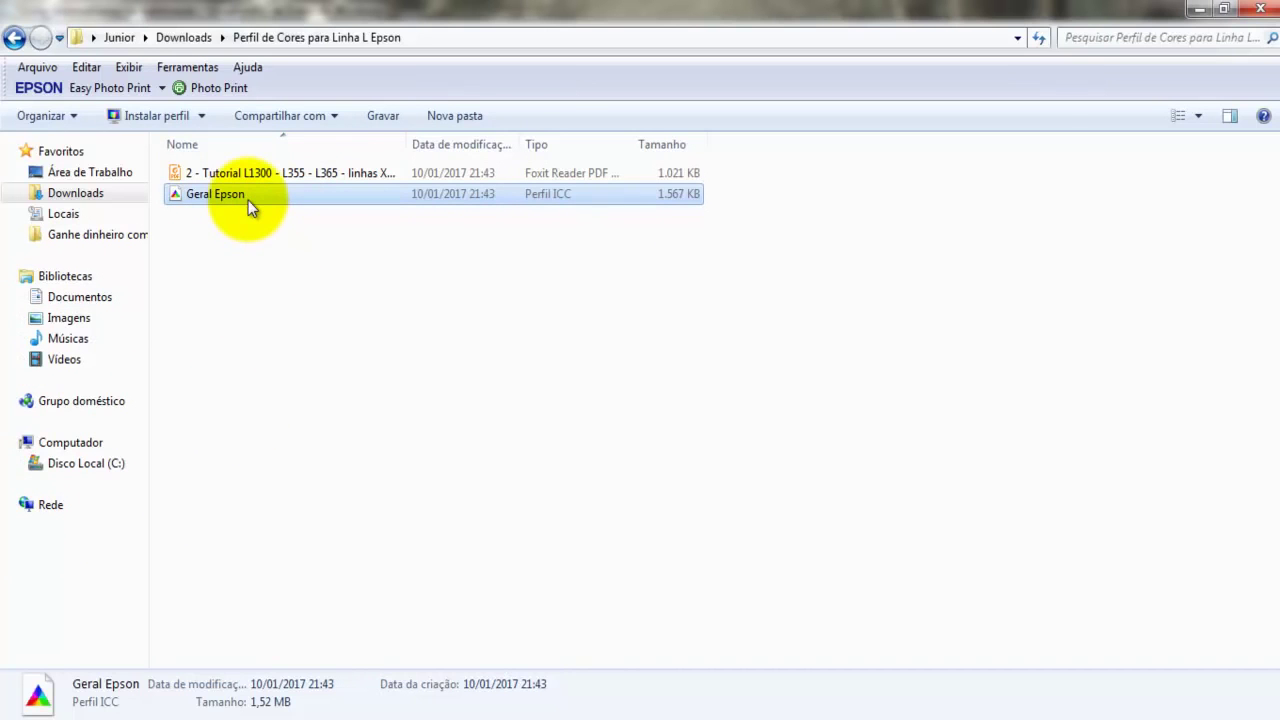
mouse_move(251, 200)
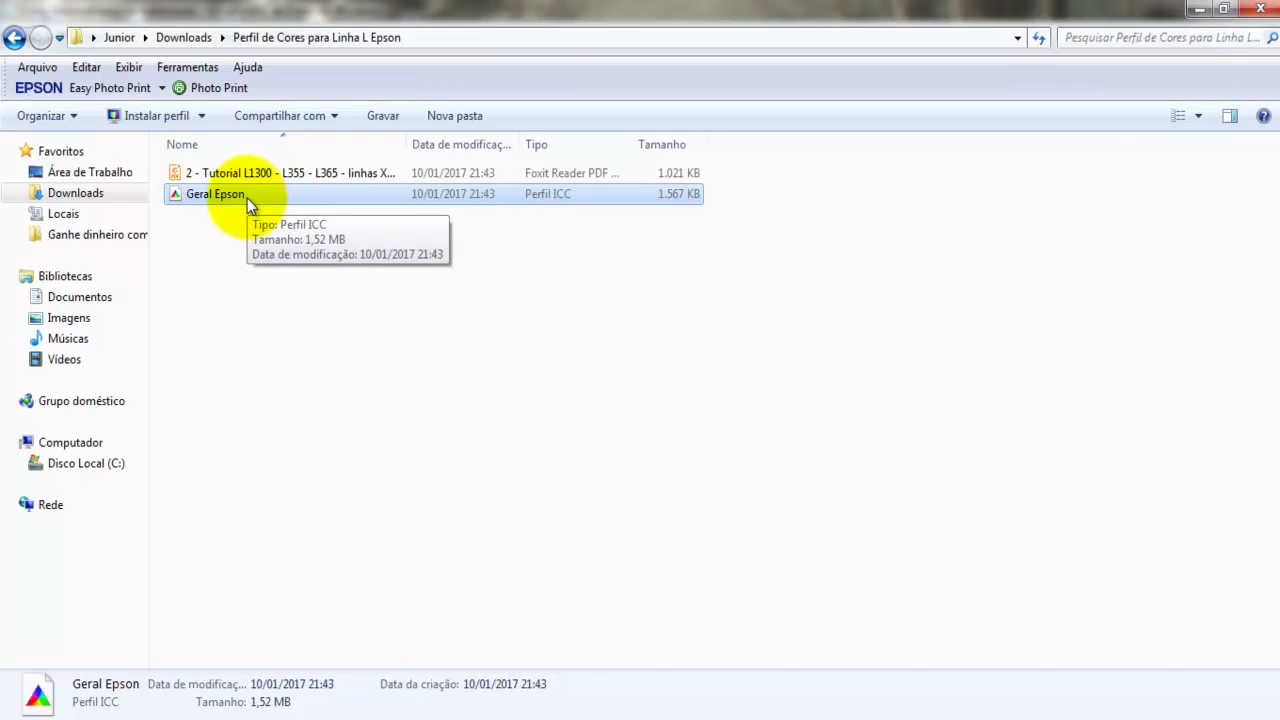
right_click(247, 198)
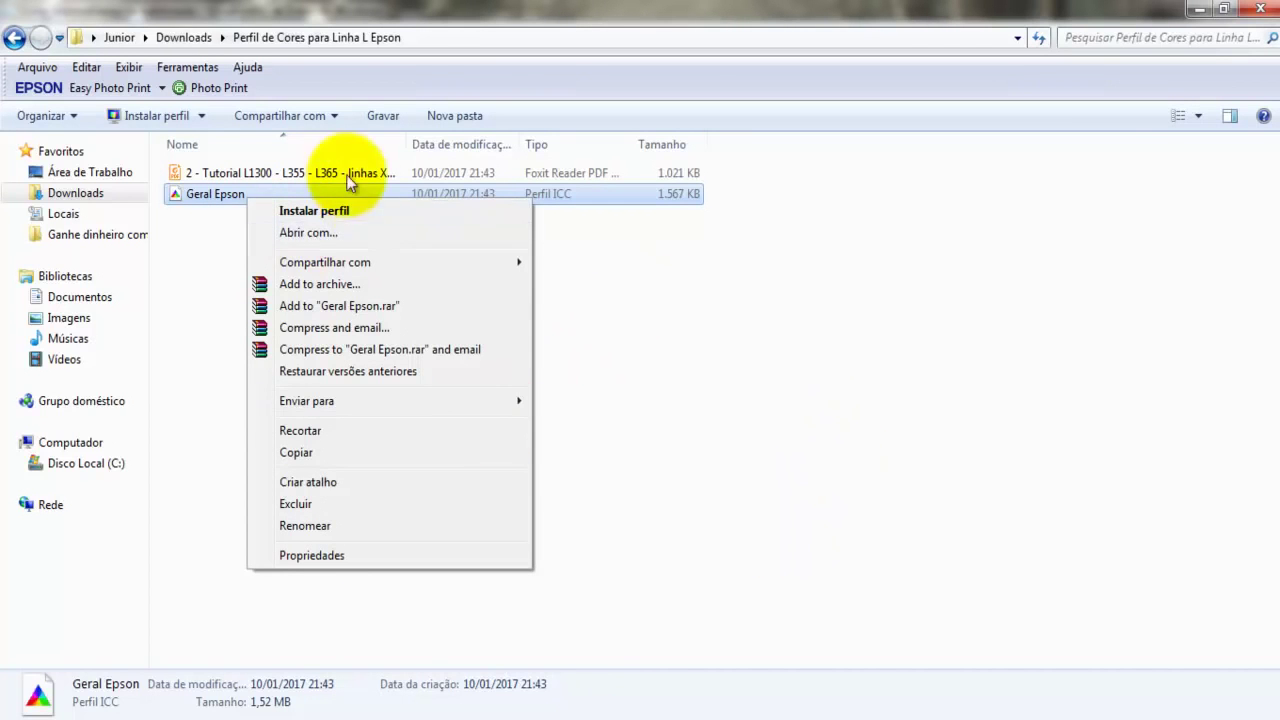
left_click(300, 211)
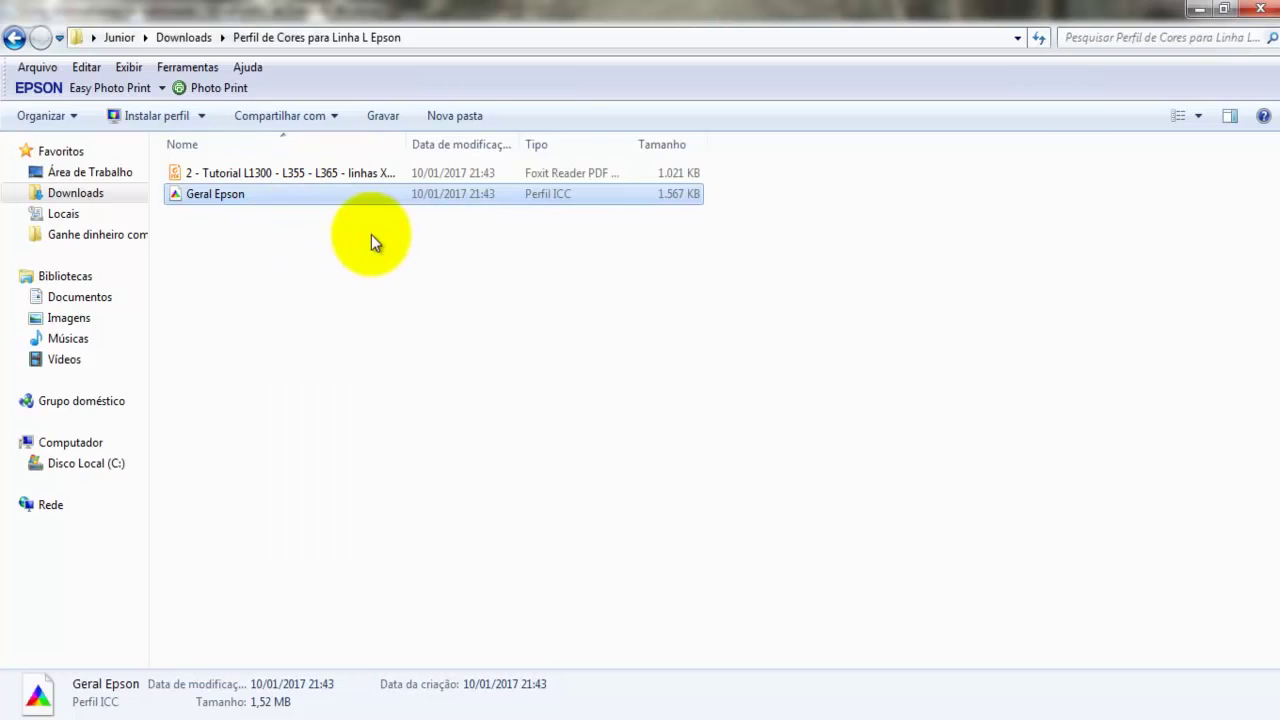
left_click(293, 247)
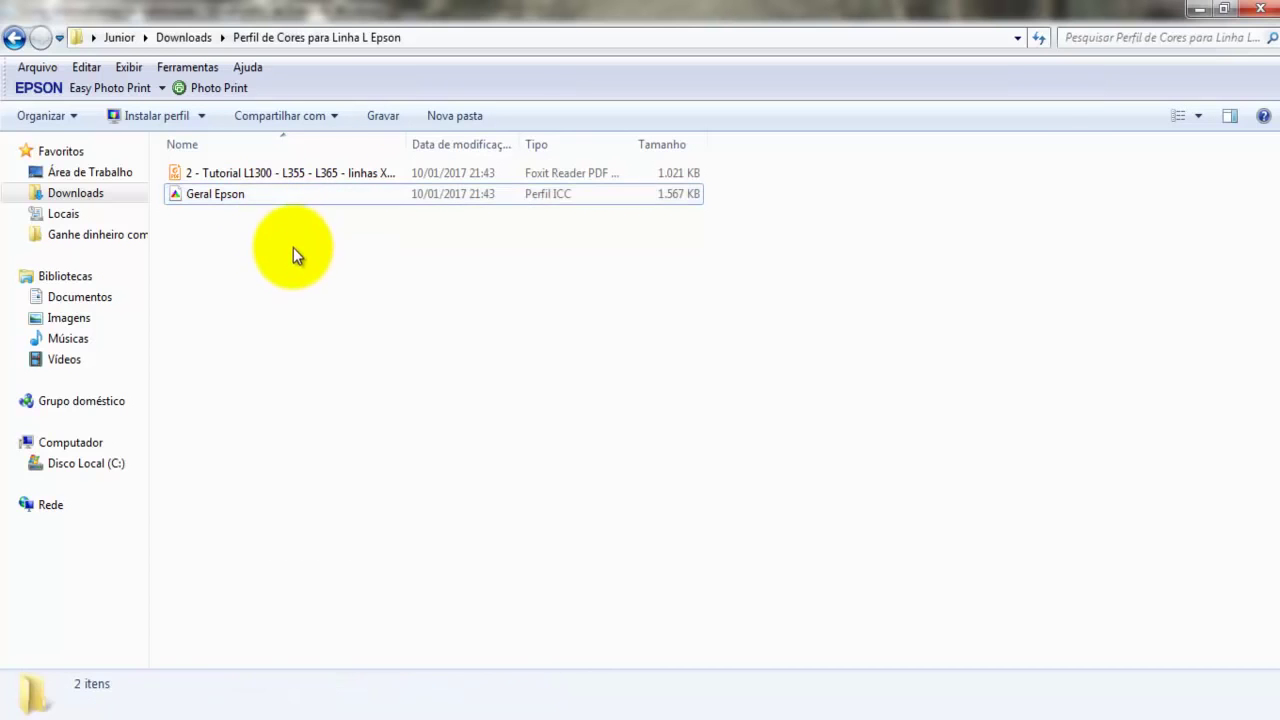
left_click(273, 197)
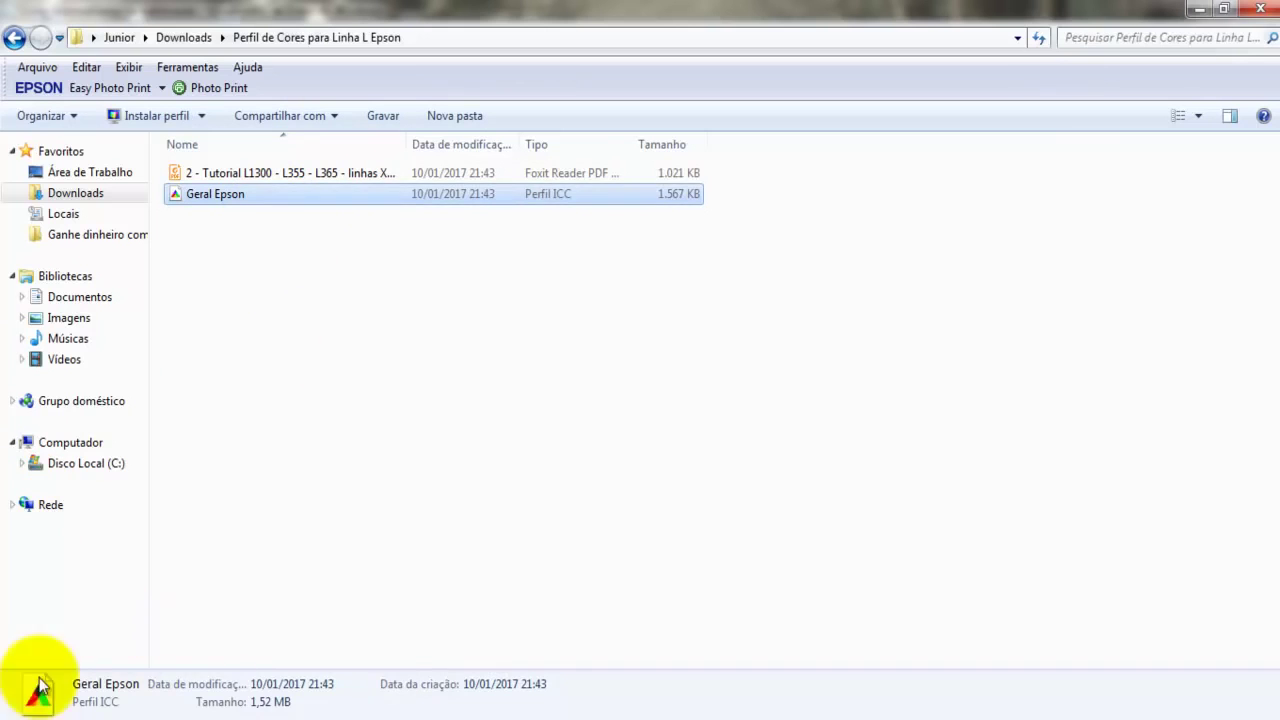
left_click(15, 712)
left_click(610, 348)
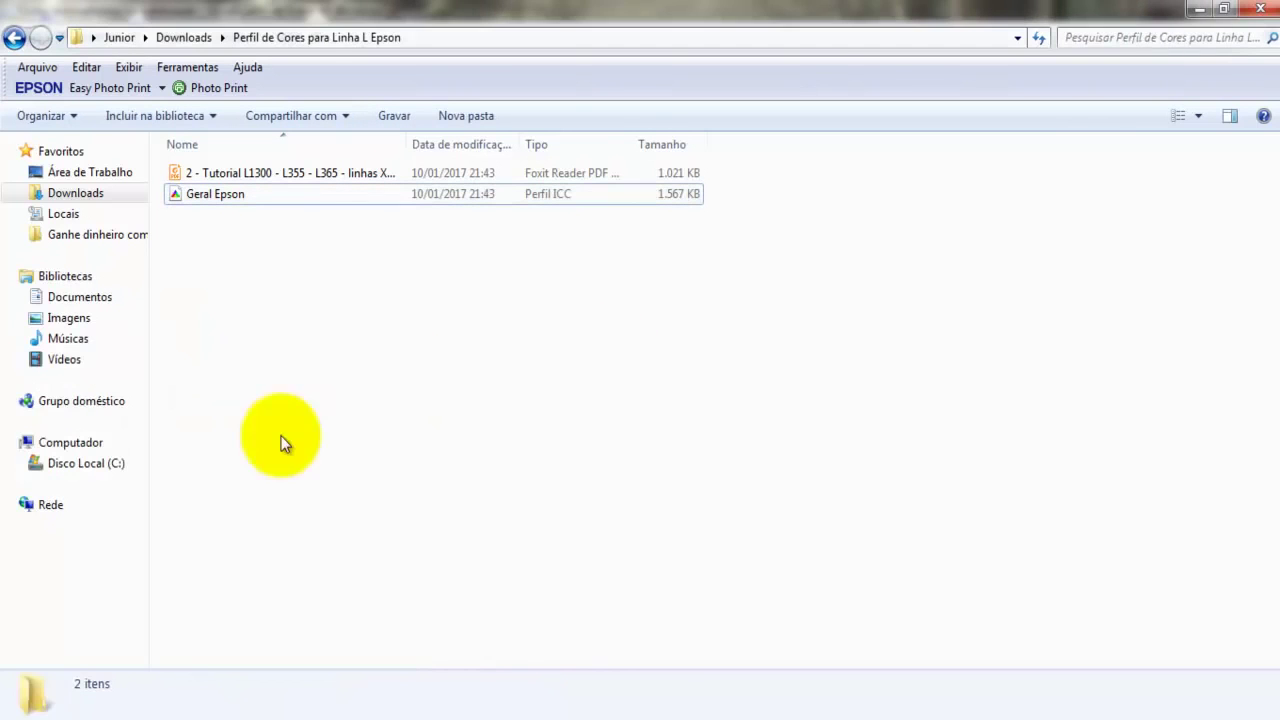
Open the System32 folder inside the Windows folder on Disco Local (C:)
left_click(18, 712)
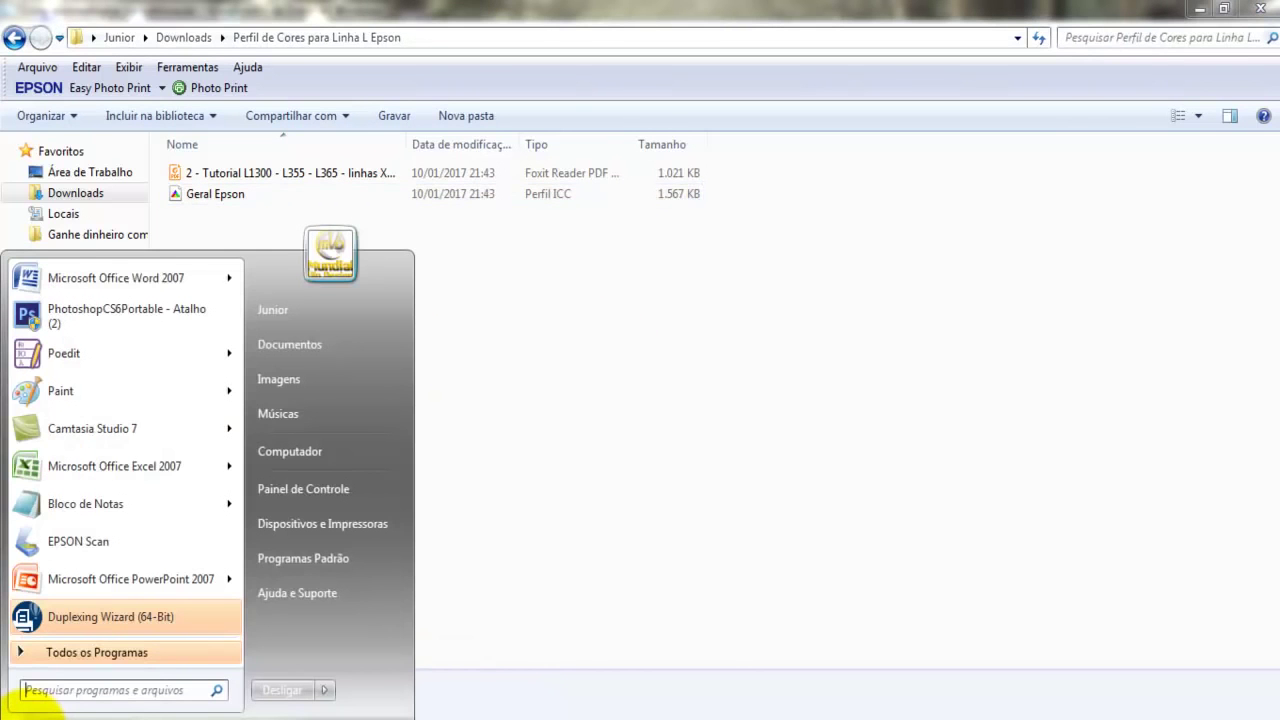
left_click(325, 450)
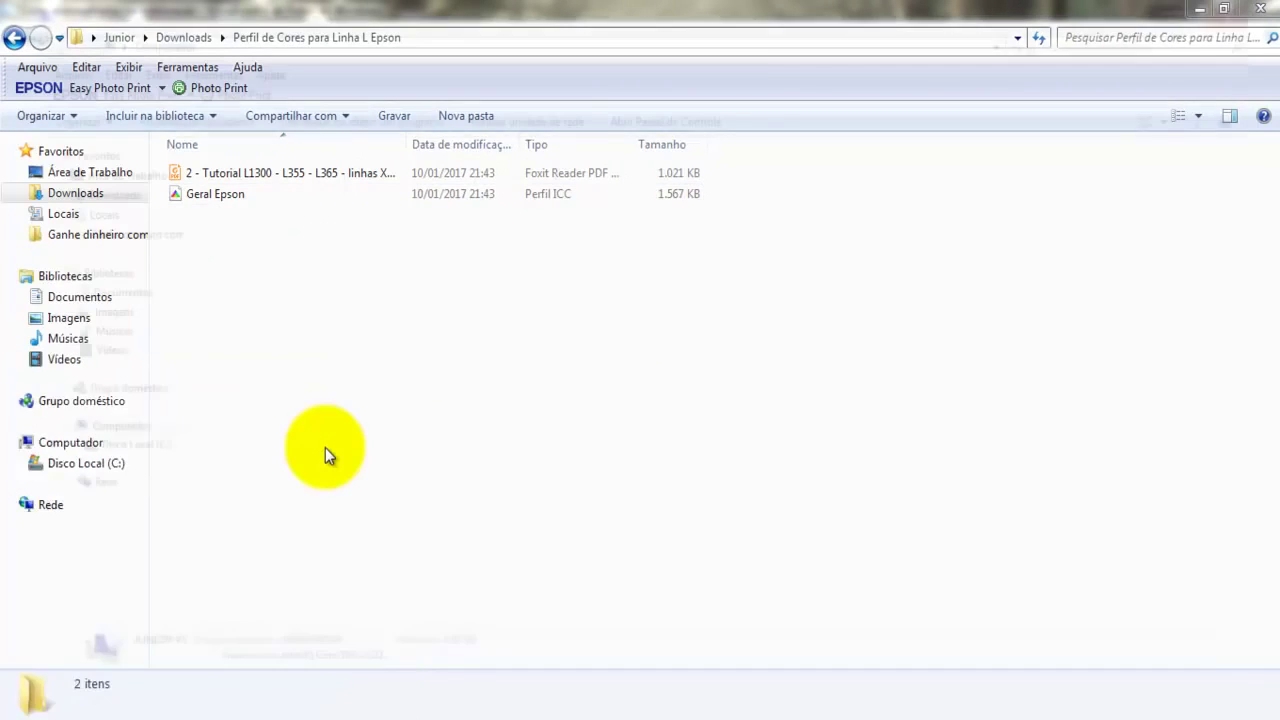
double_click(301, 203)
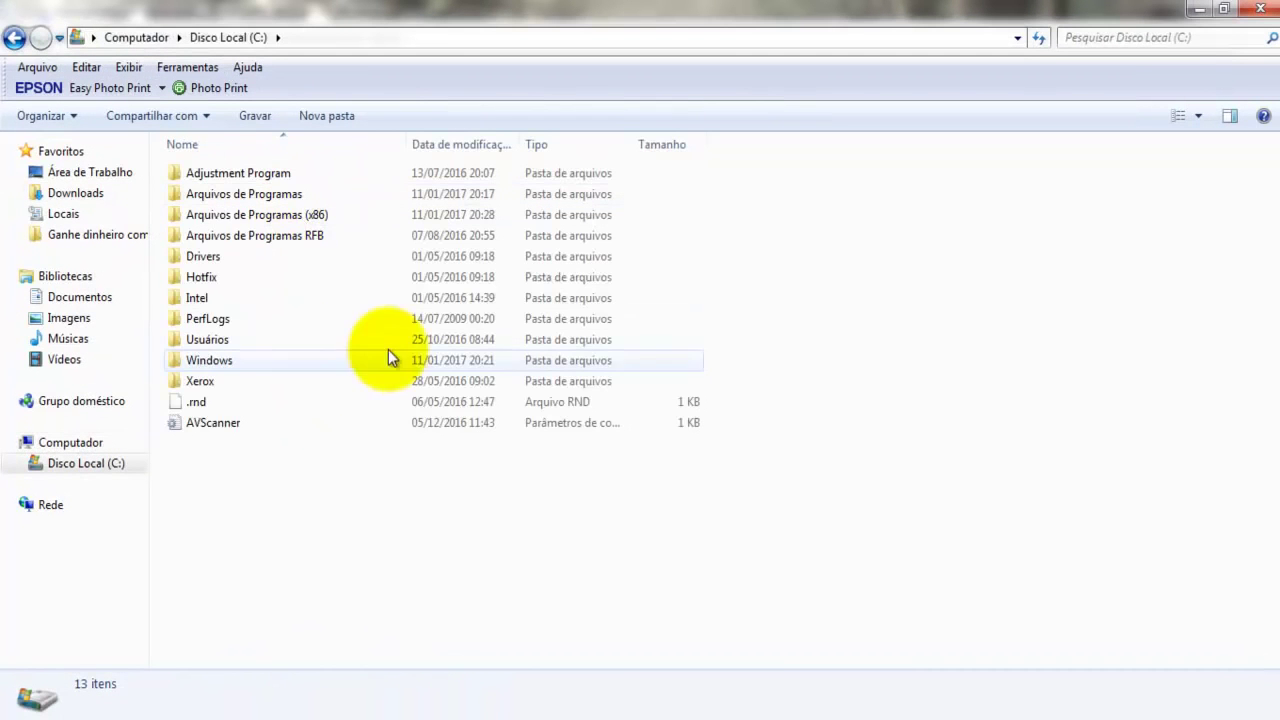
double_click(219, 367)
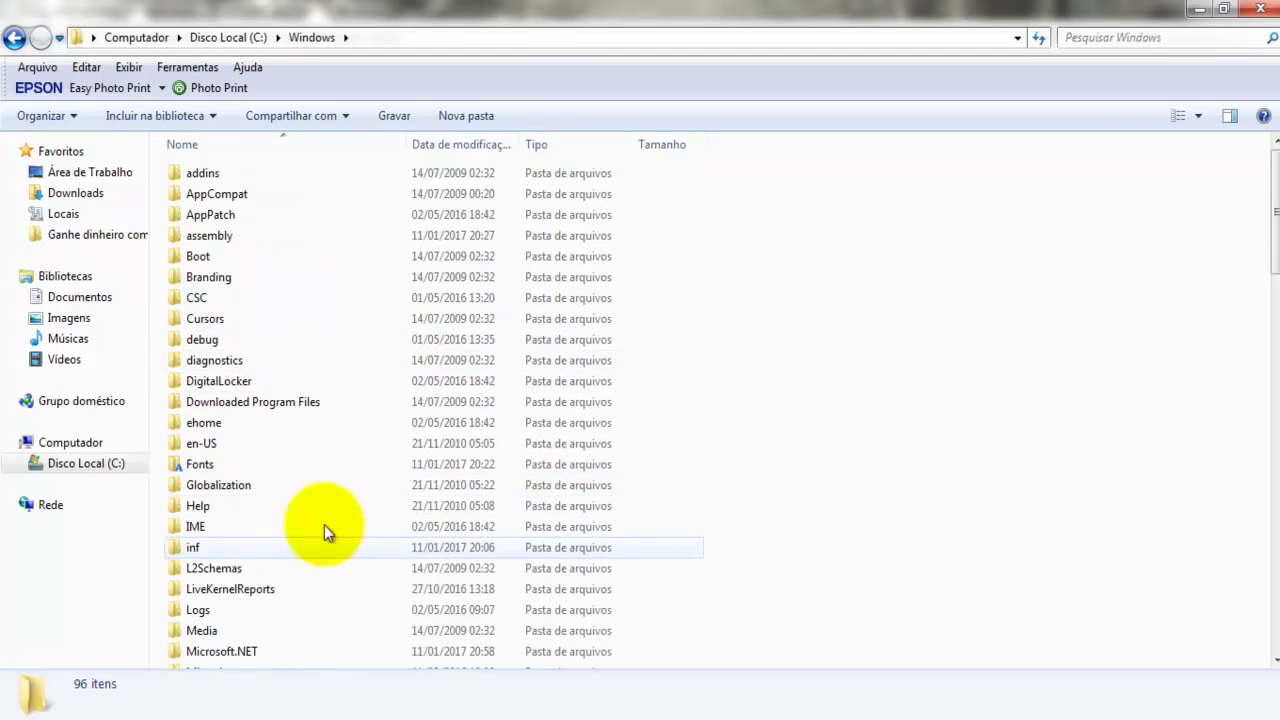
scroll(330, 540, "down", 4)
scroll(348, 532, "down", 2)
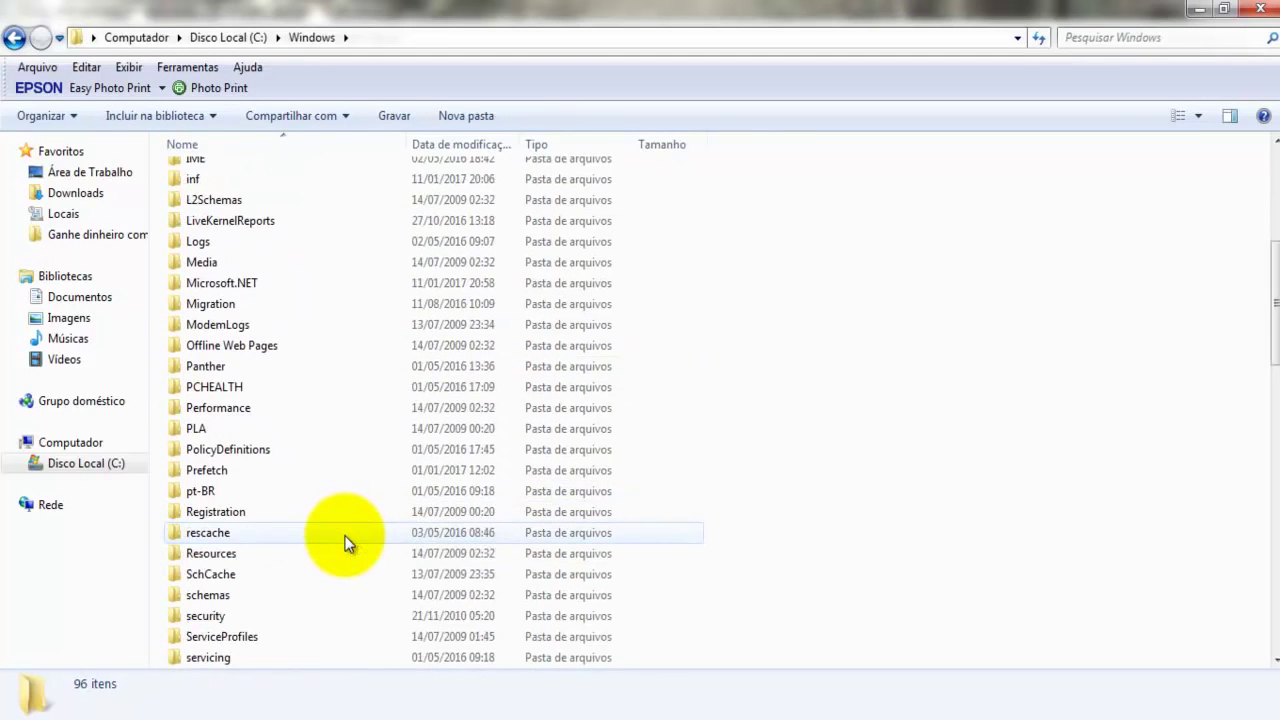
scroll(345, 542, "down", 3)
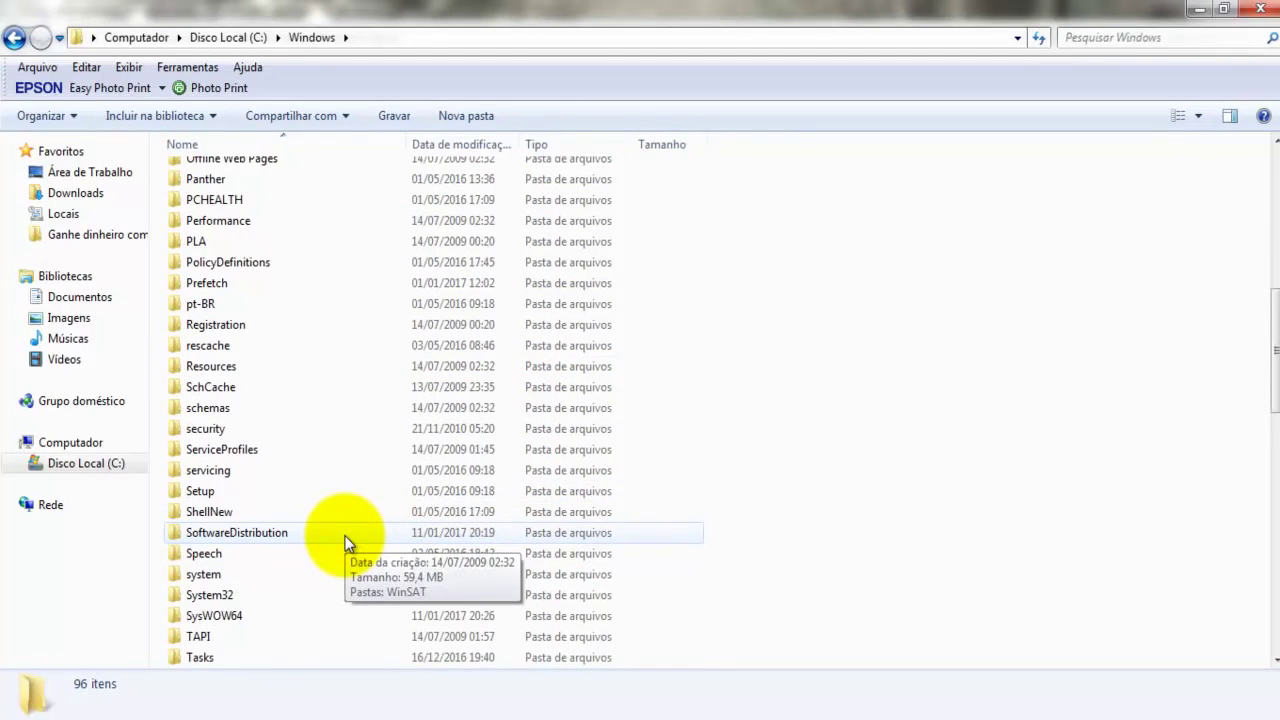
double_click(264, 596)
Open the color profile folder at spool\drivers\color within System32
scroll(321, 296, "down", 3)
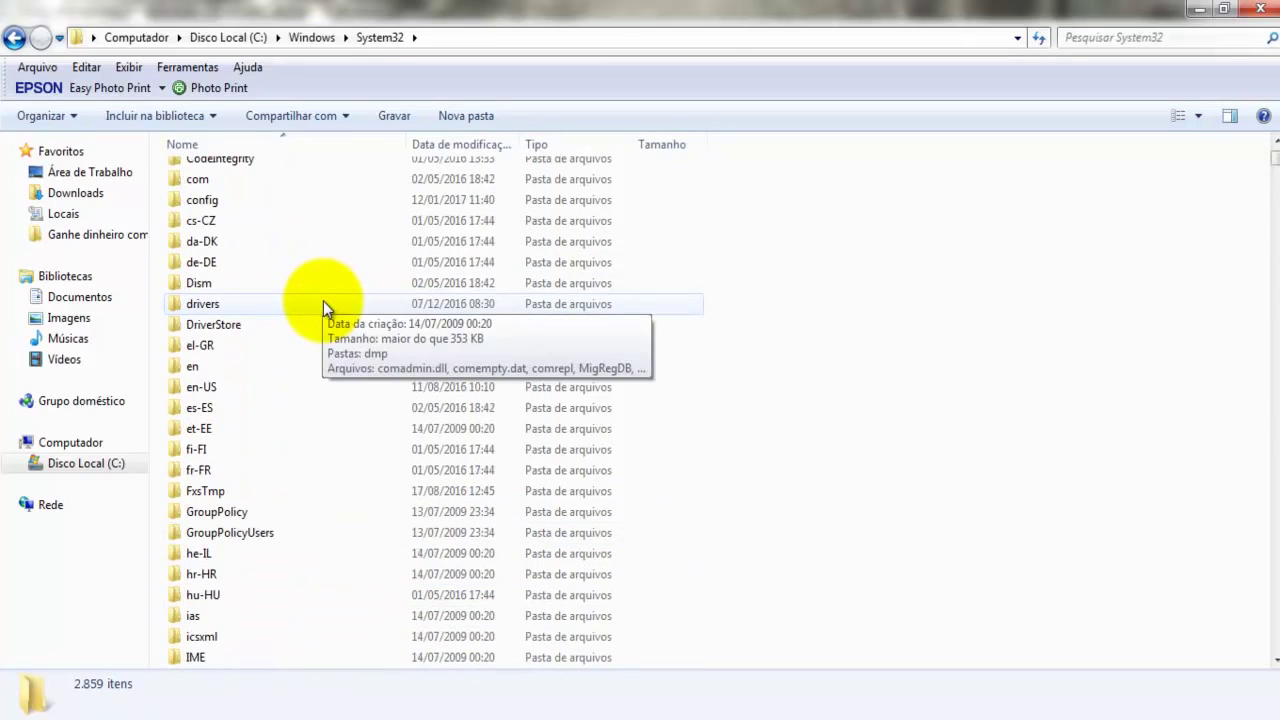
scroll(321, 300, "down", 5)
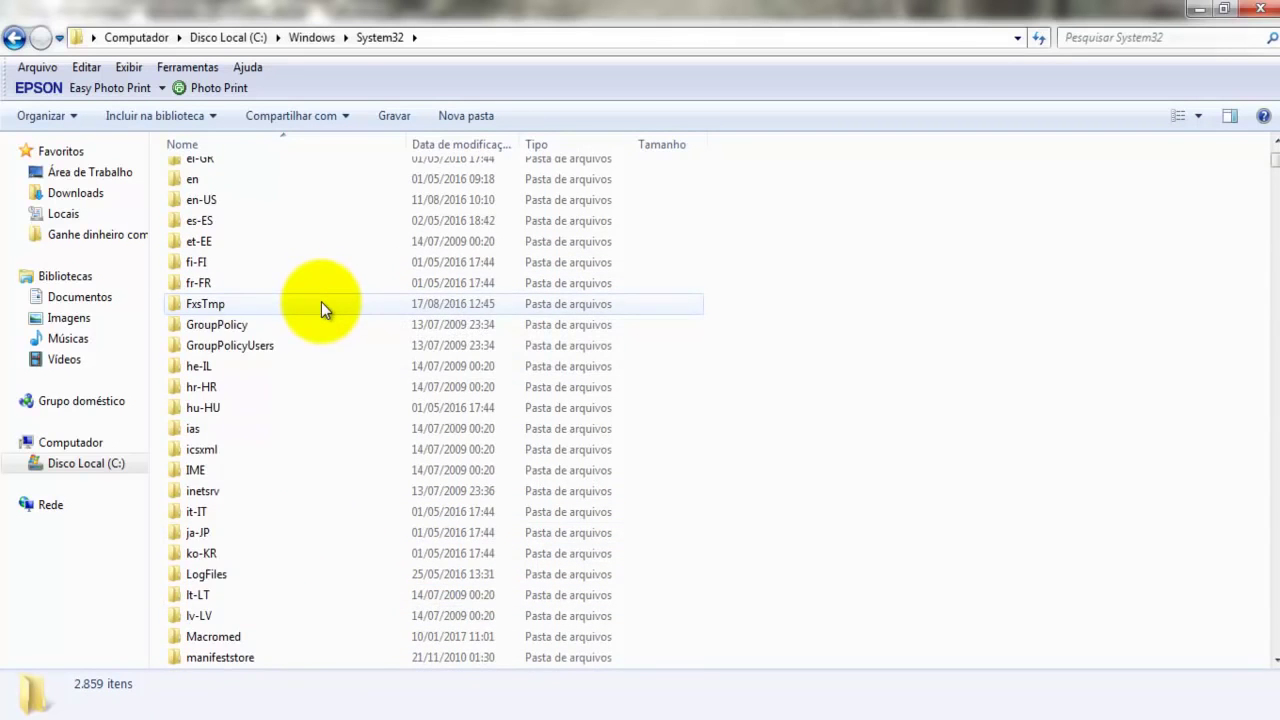
scroll(320, 314, "down", 5)
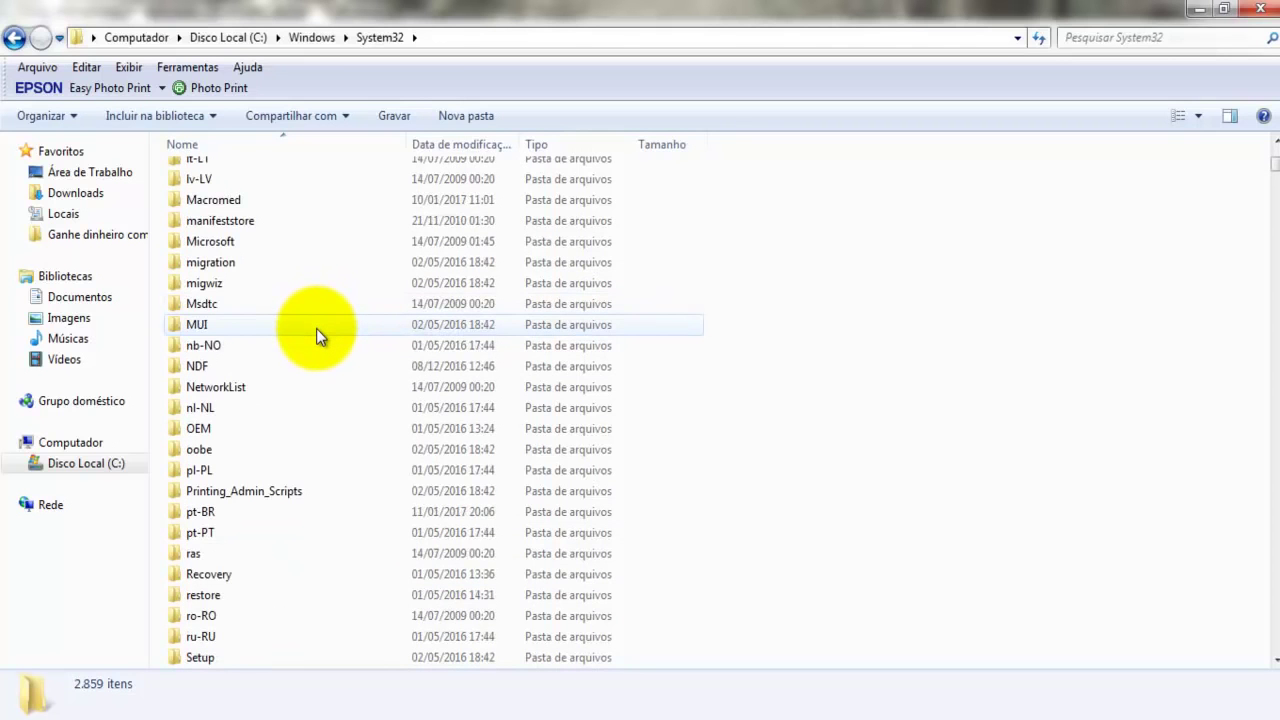
scroll(316, 330, "down", 5)
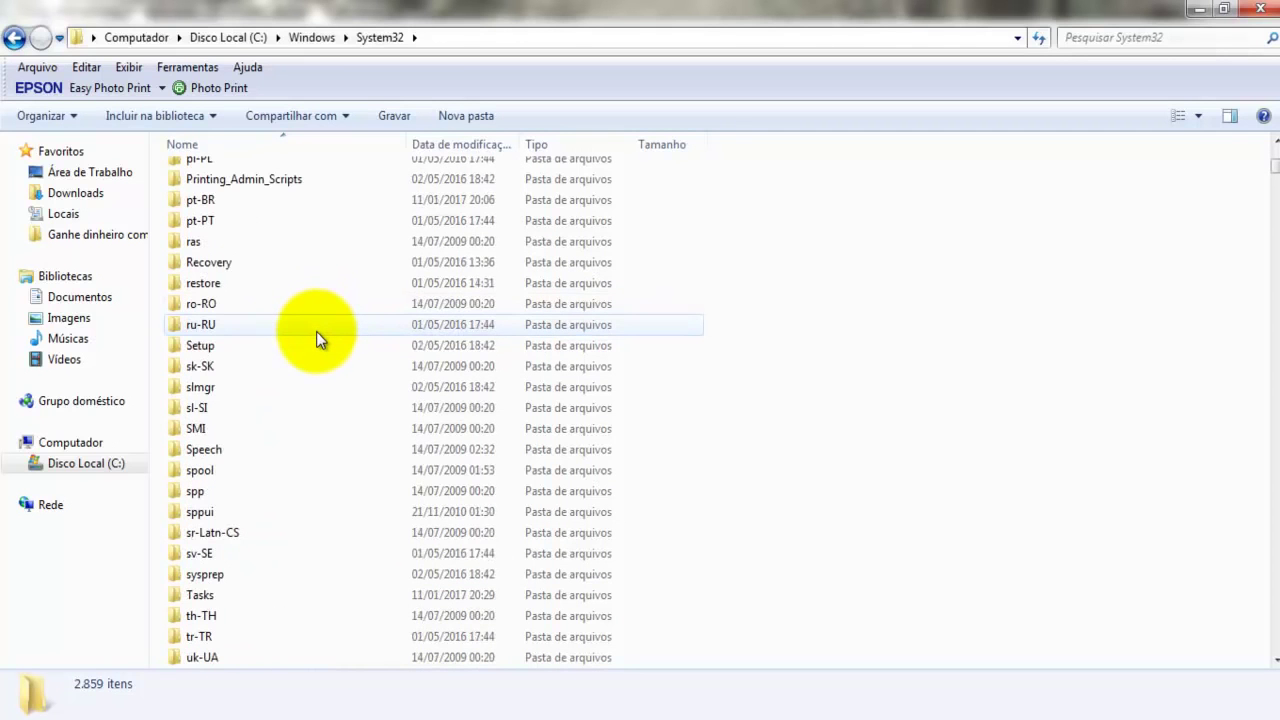
double_click(270, 470)
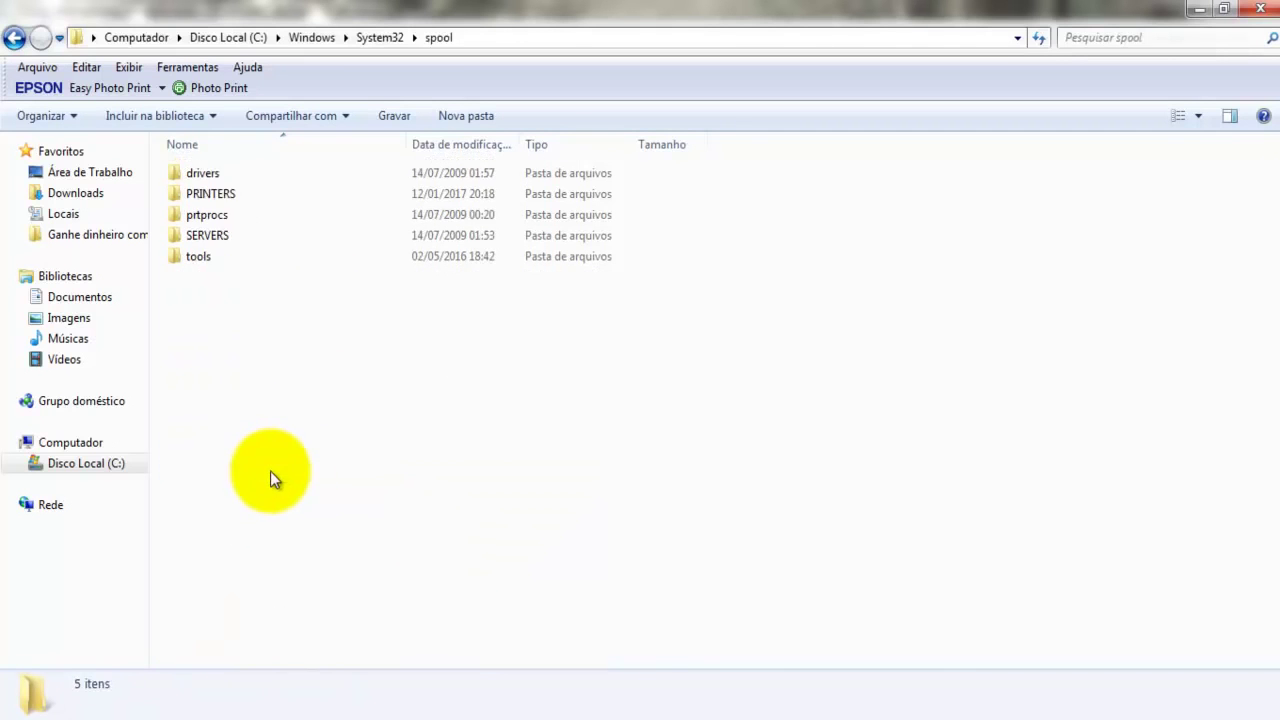
double_click(194, 177)
double_click(194, 174)
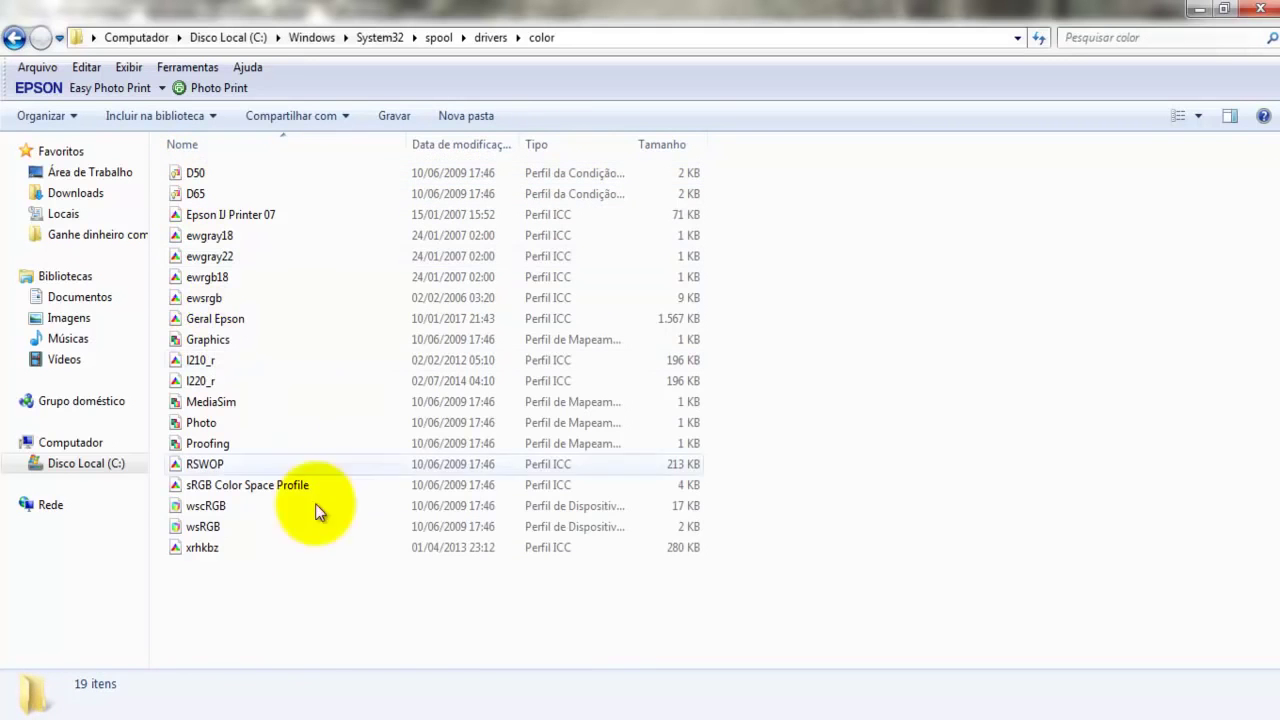
Check the color folder for the installed Geral Epson ICC profile
left_click(263, 316)
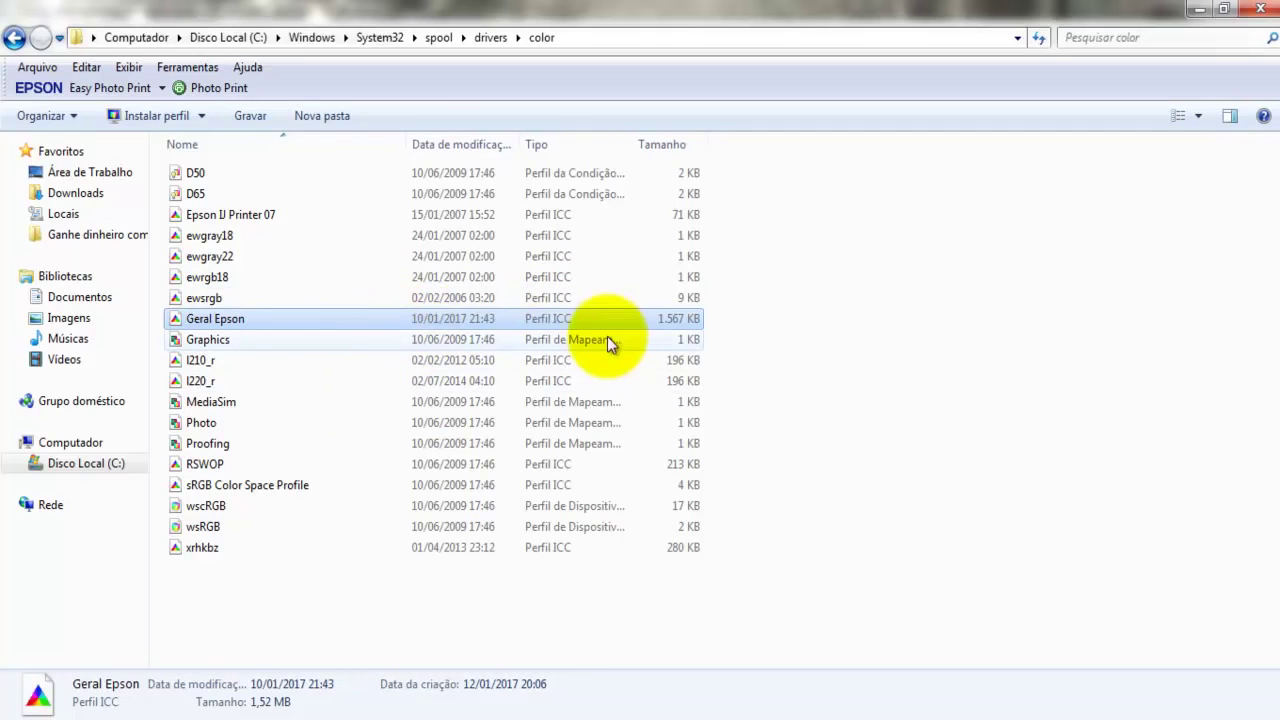
left_click(799, 616)
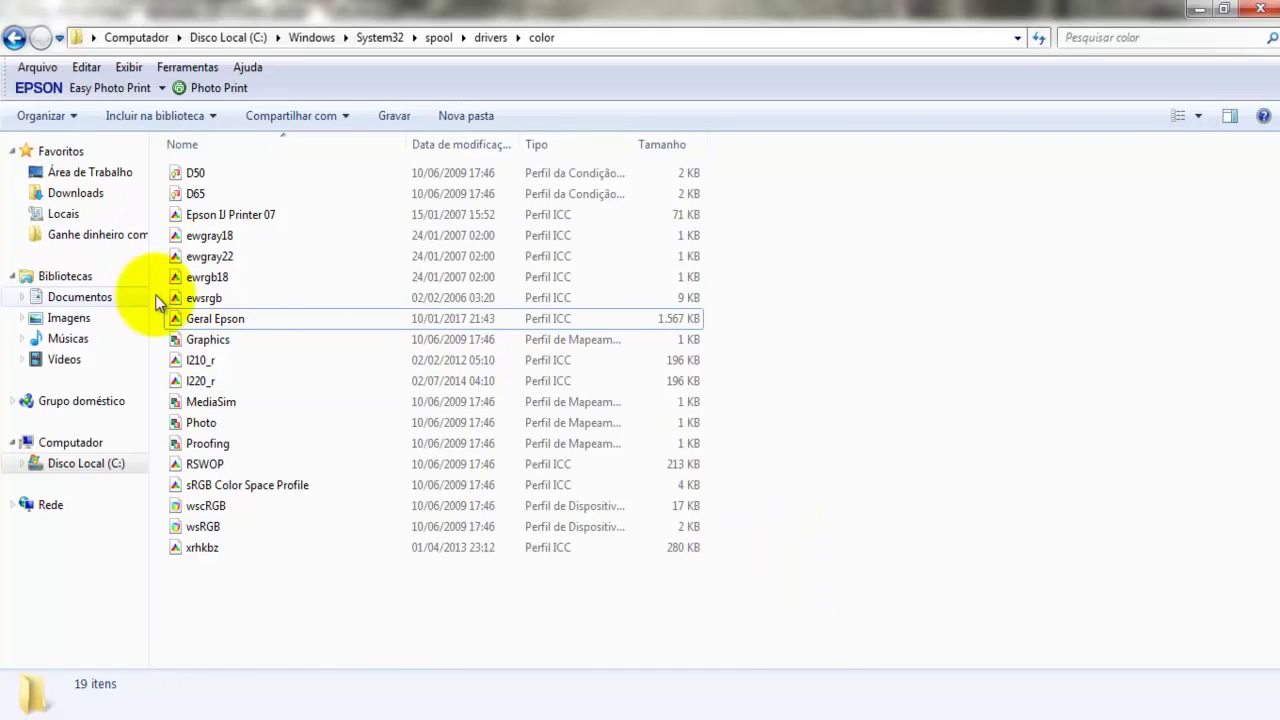
mouse_move(242, 314)
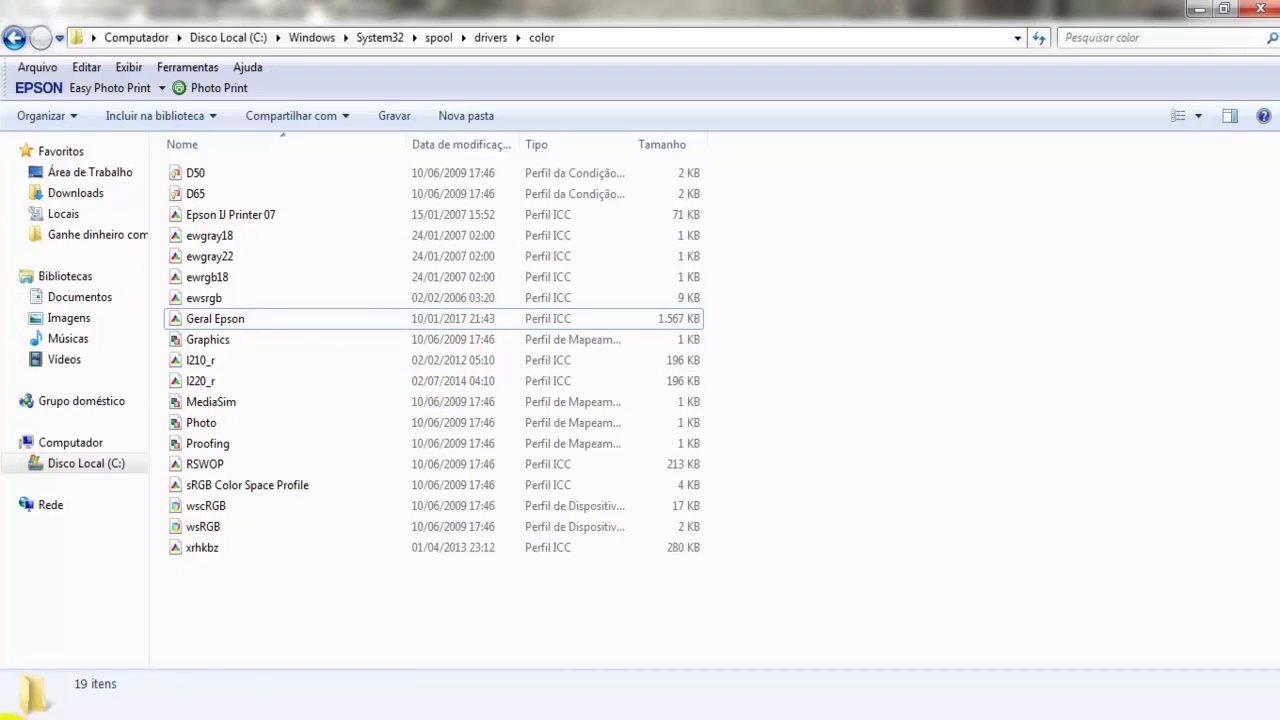
Open Dispositivos e Impressoras to reach the installed printers
left_click(22, 712)
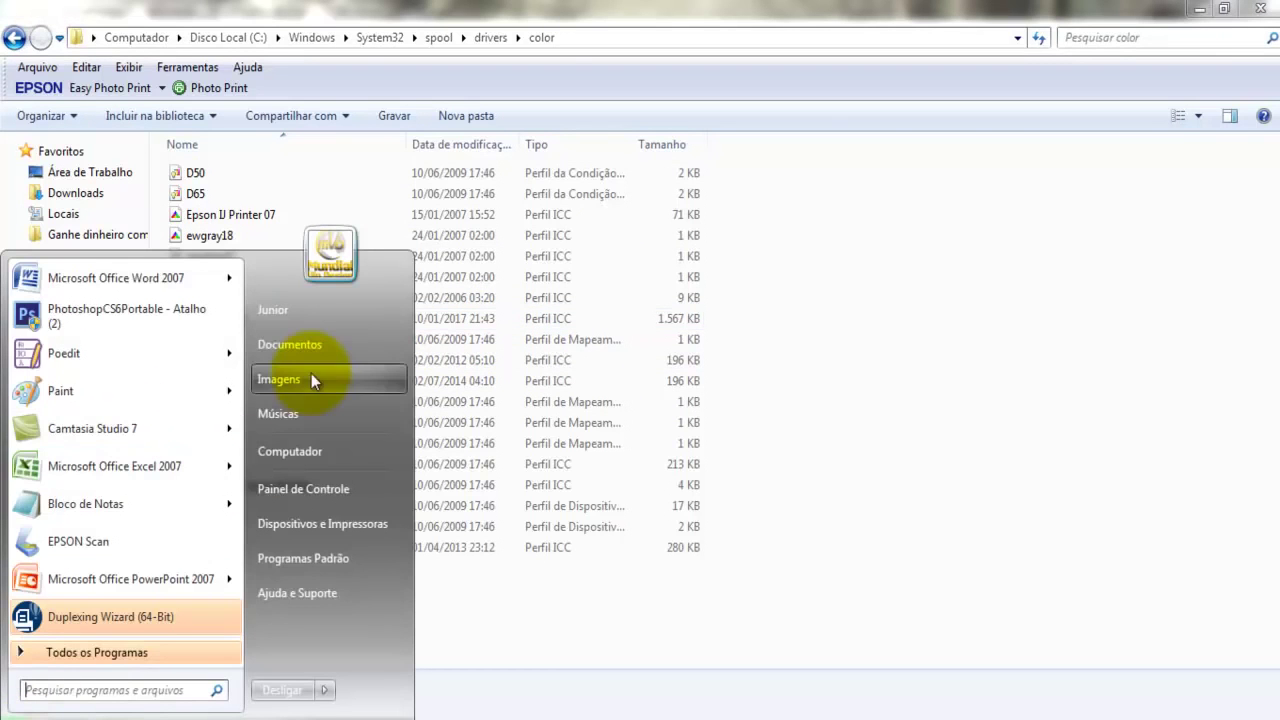
left_click(288, 450)
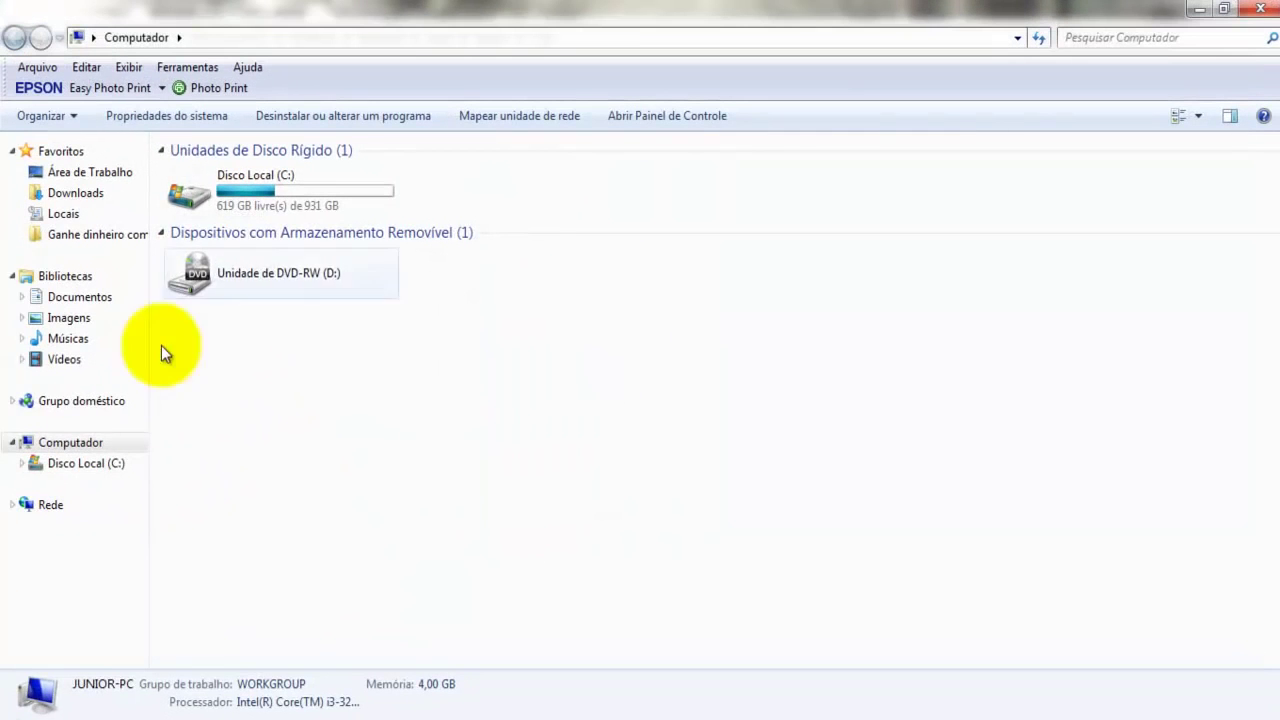
left_click(22, 710)
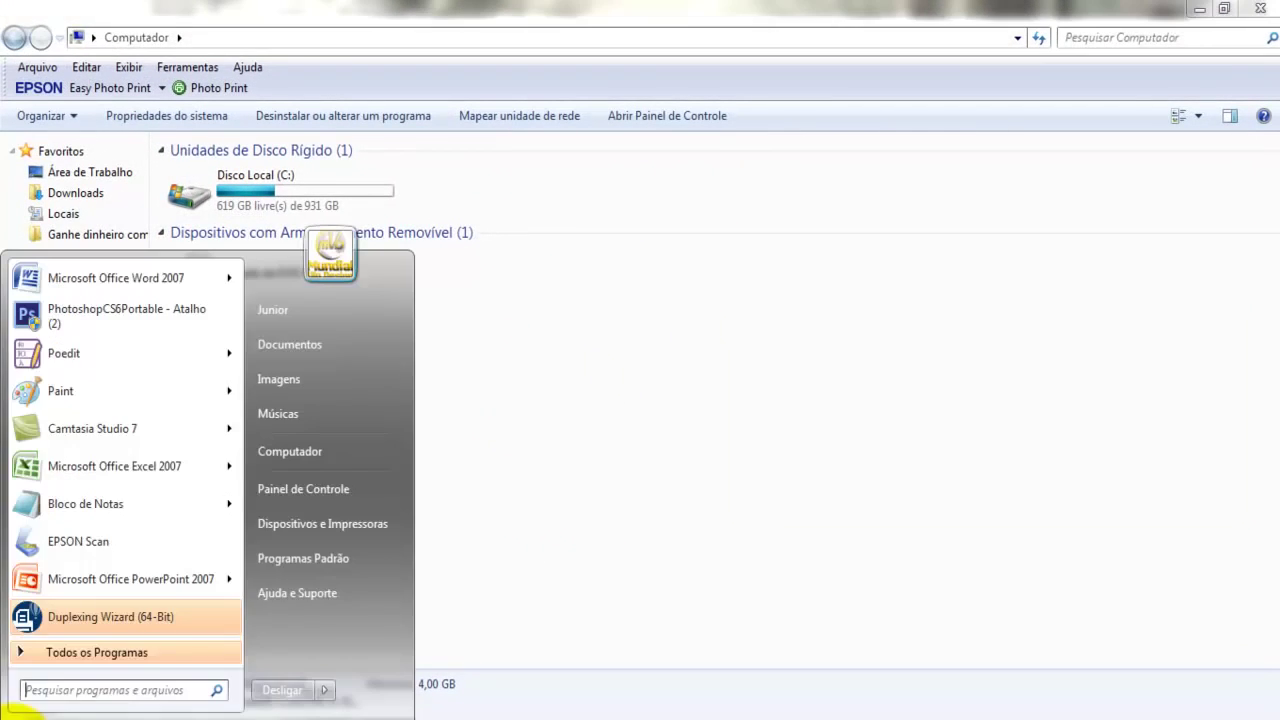
left_click(337, 523)
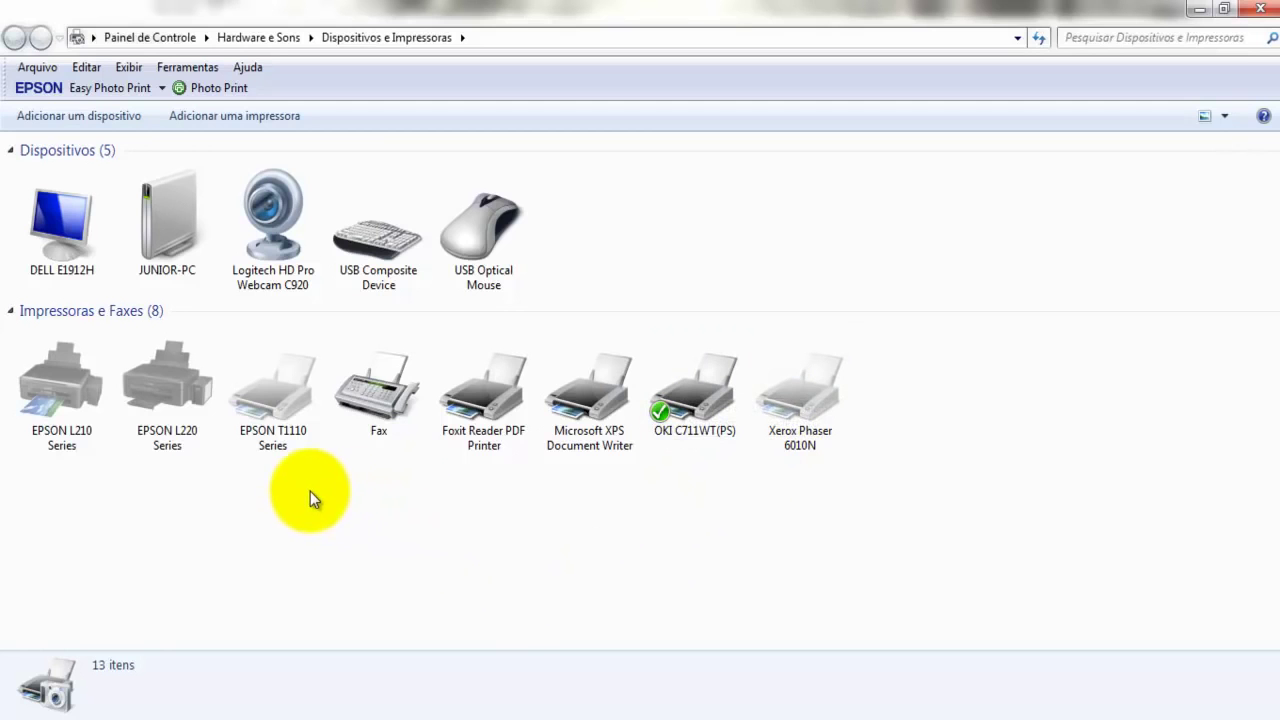
Open Gerenciamento de Cores from the properties of the EPSON L220 Series printer
mouse_move(267, 389)
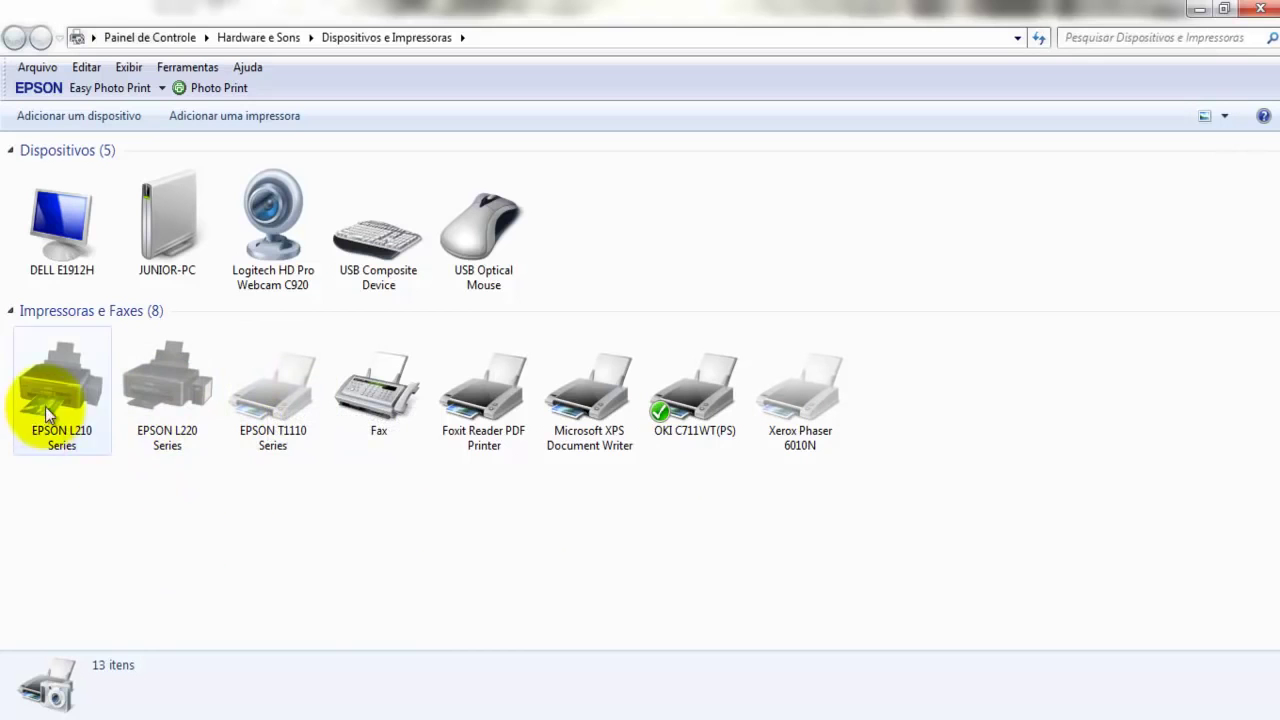
left_click(179, 397)
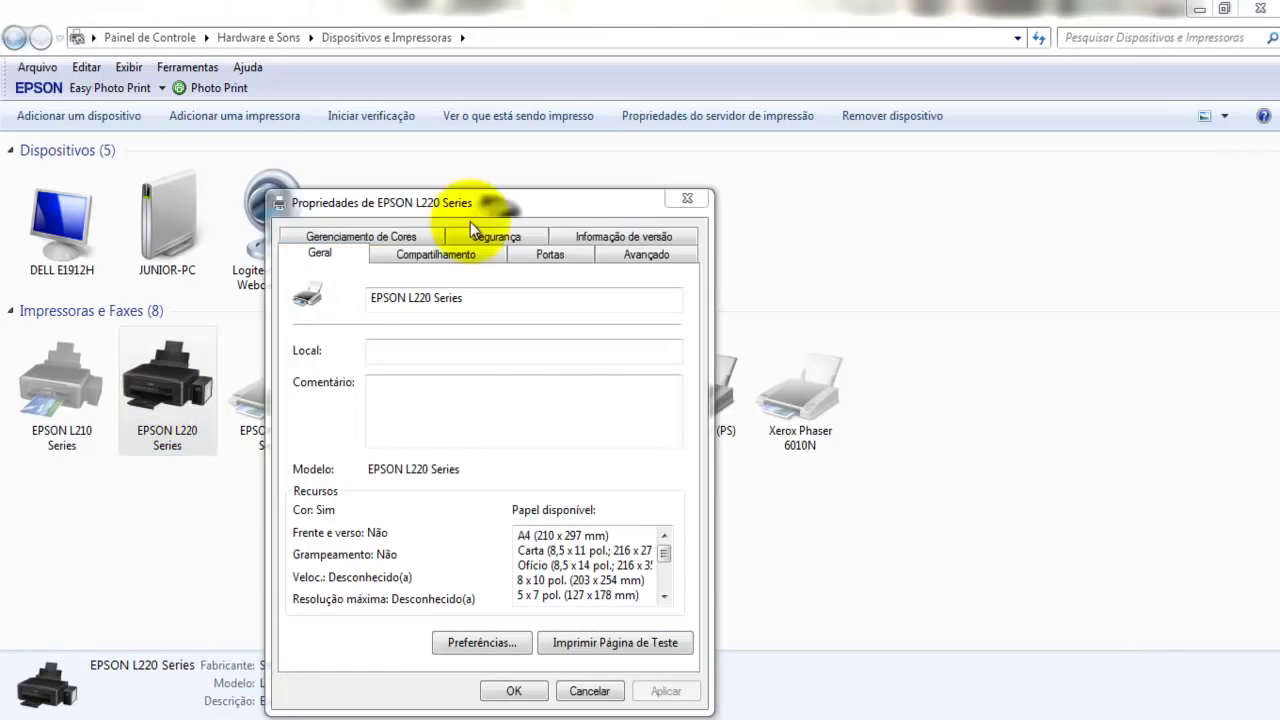
left_click(354, 236)
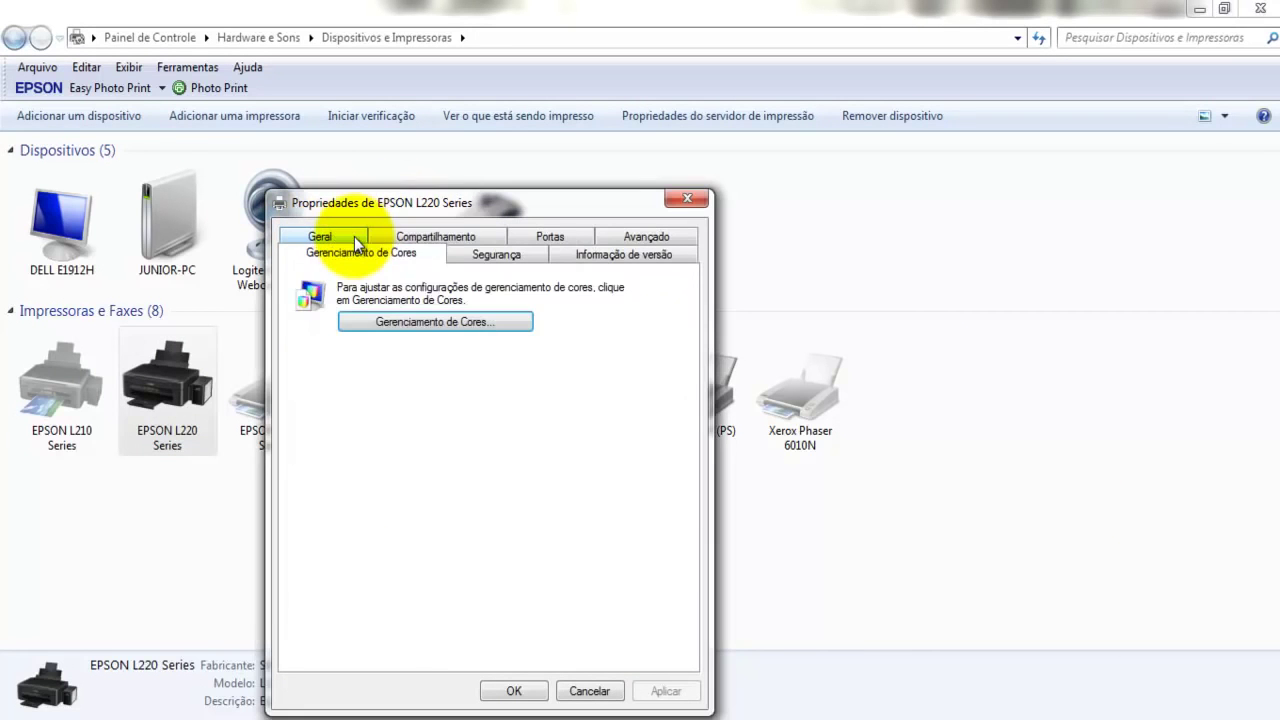
left_click(428, 322)
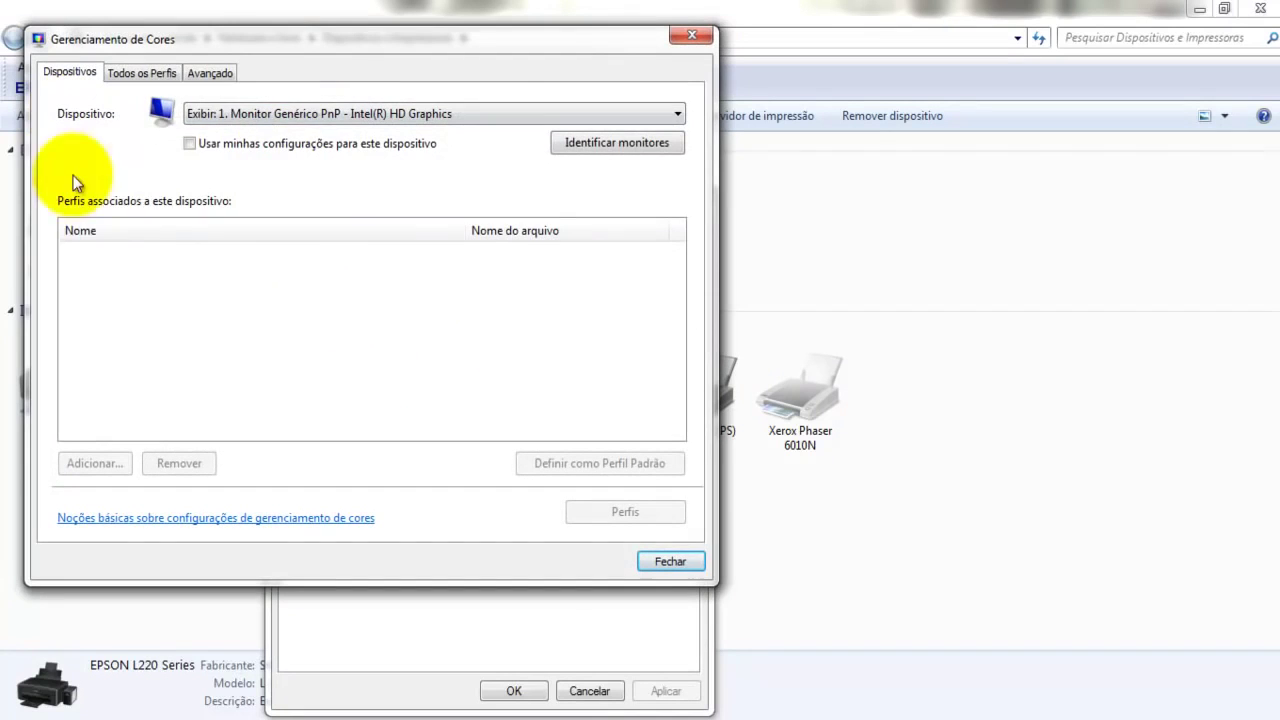
Choose the EPSON L220 Series printer as the device and enable Usar minhas configurações para este dispositivo
left_click(664, 112)
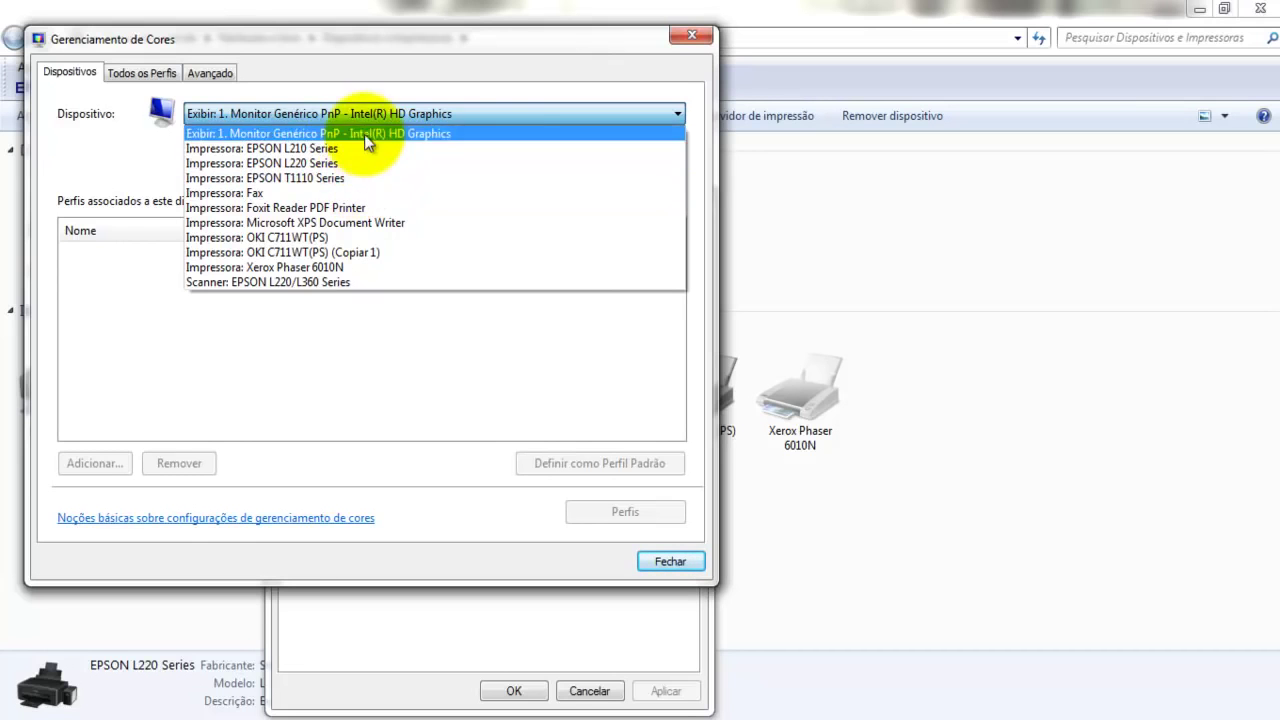
left_click(320, 164)
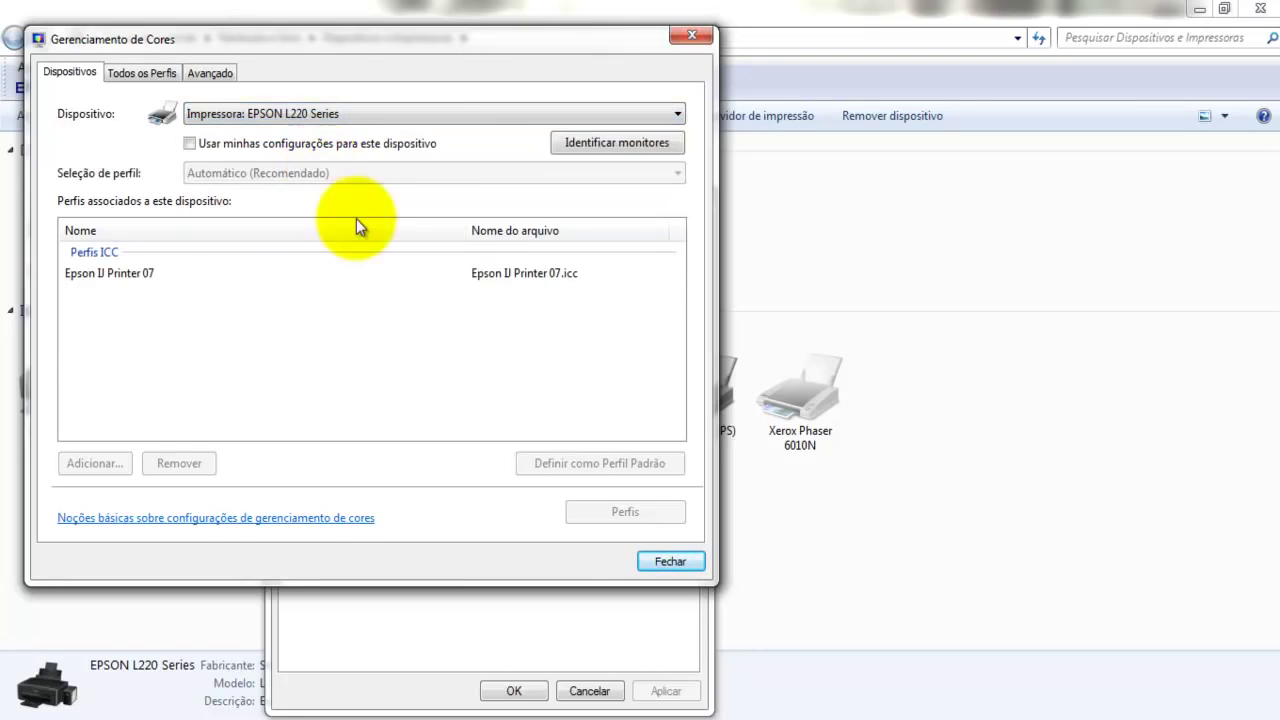
left_click(261, 277)
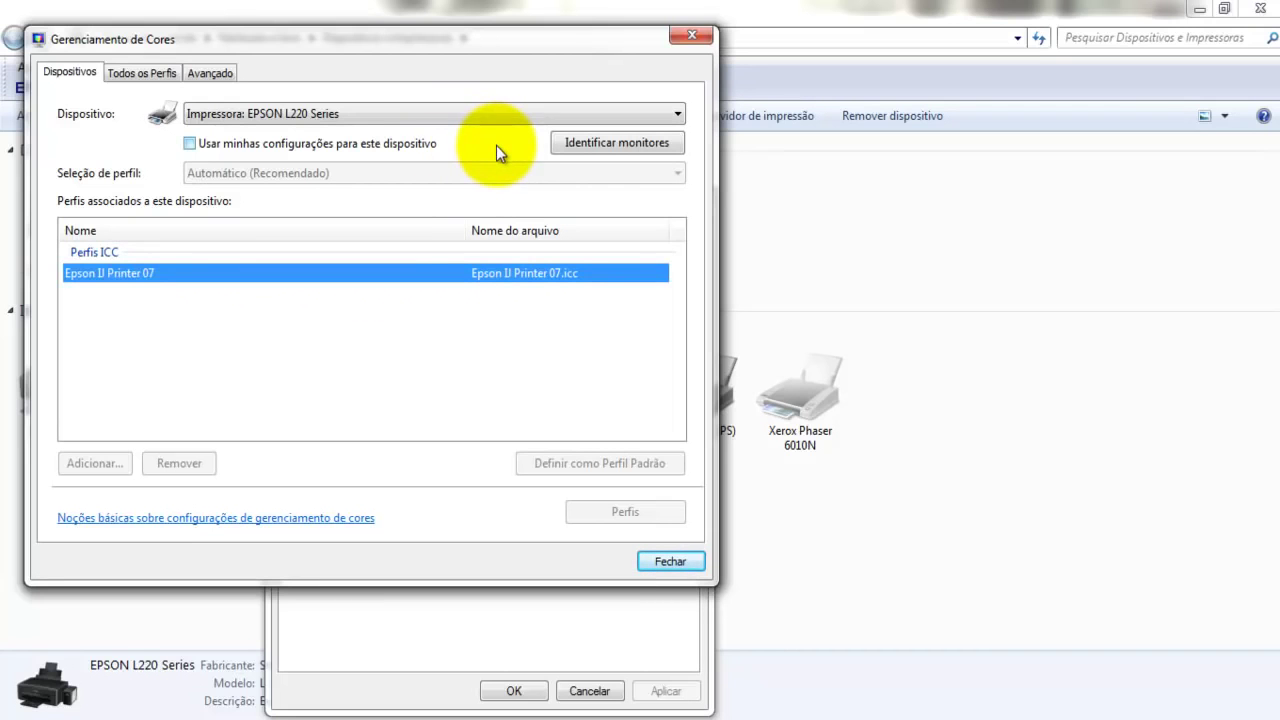
left_click(190, 143)
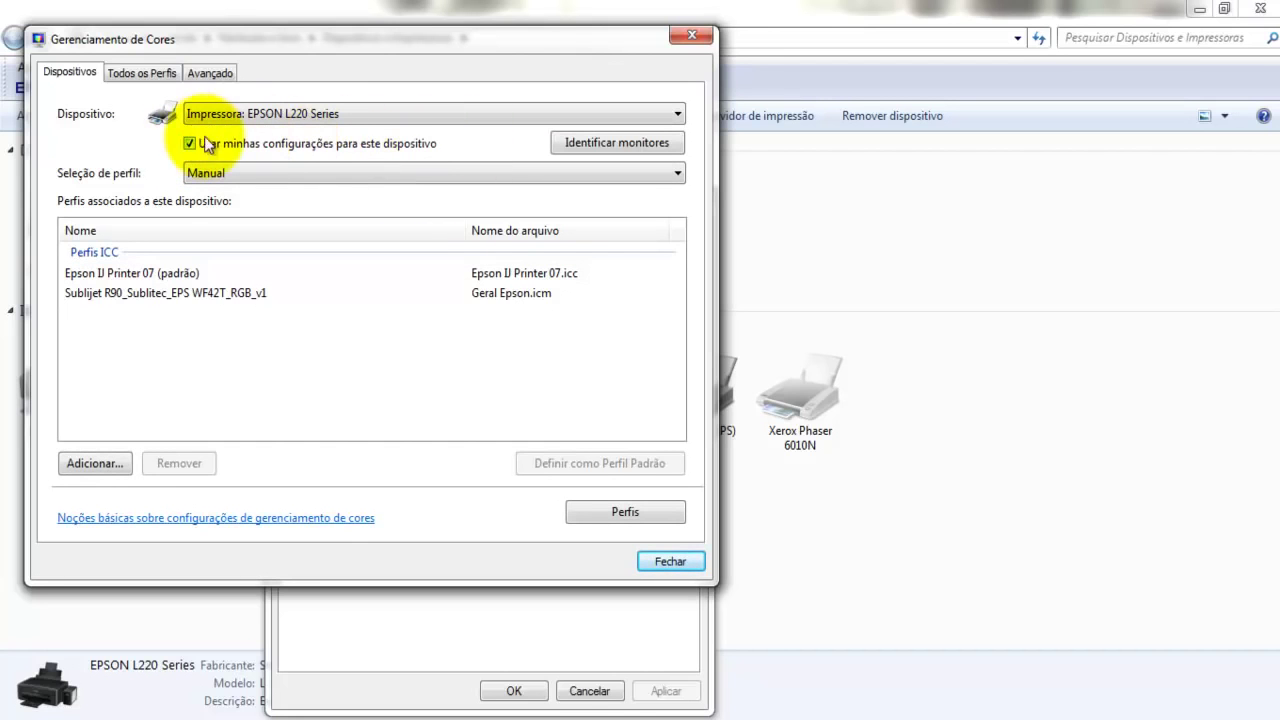
left_click(139, 292)
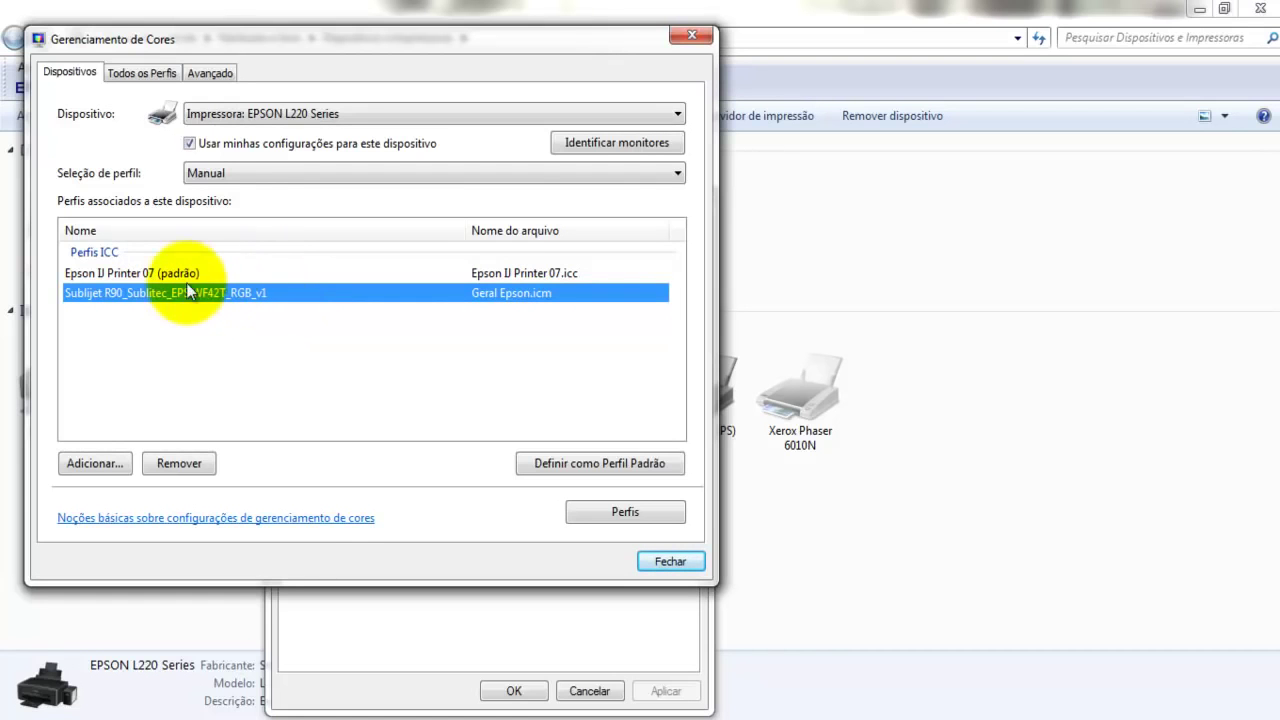
left_click(186, 140)
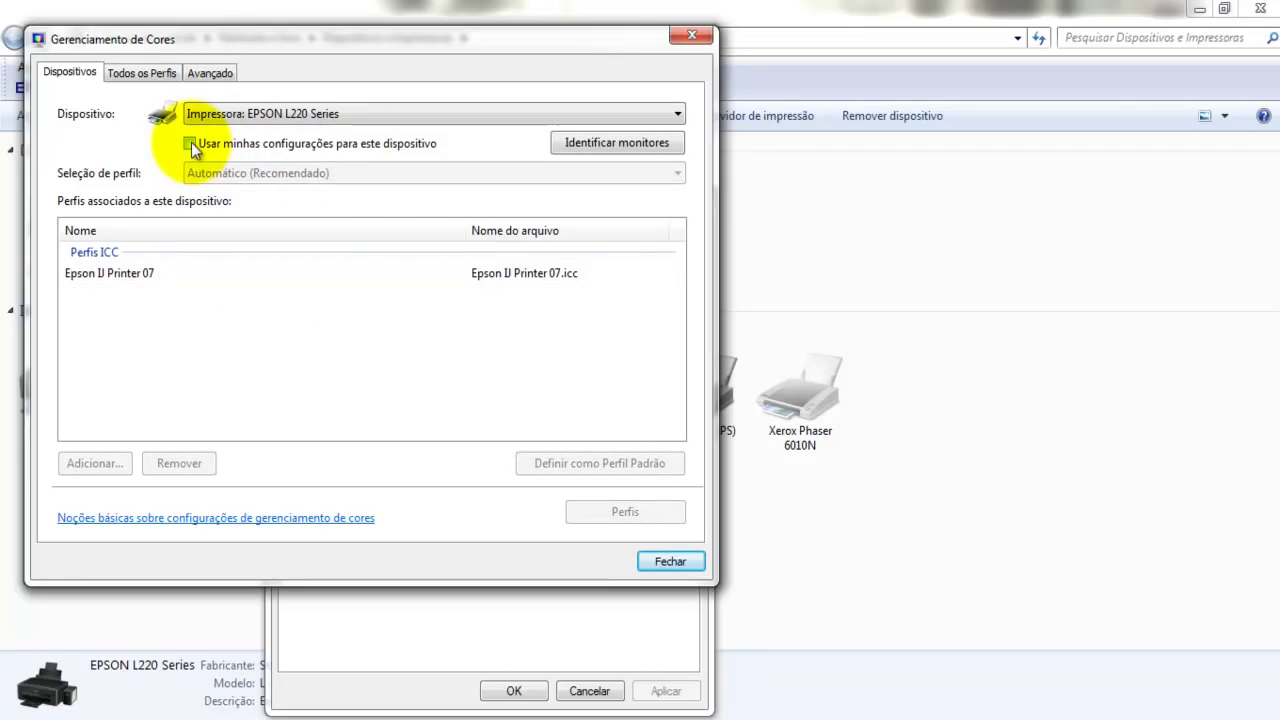
left_click(190, 143)
Set the profile selection to Manual and select the associated profile with file name Geral Epson.icm
left_click(677, 173)
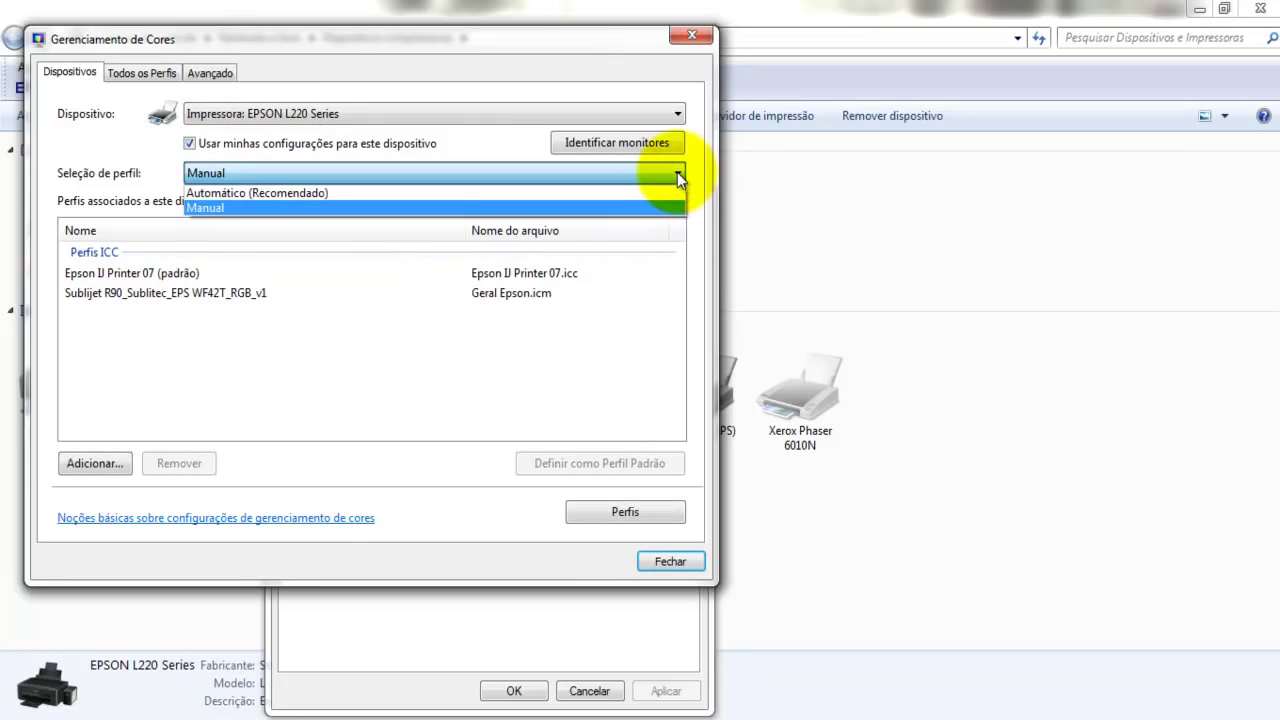
left_click(640, 208)
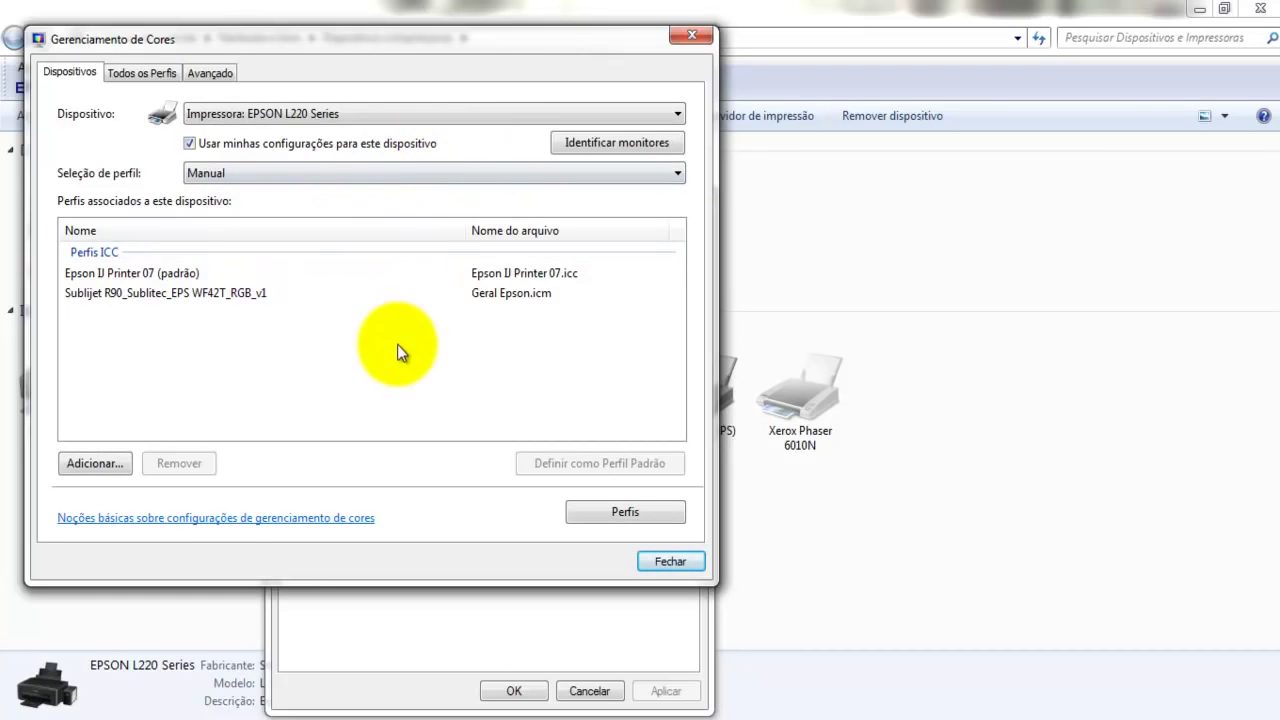
left_click(222, 295)
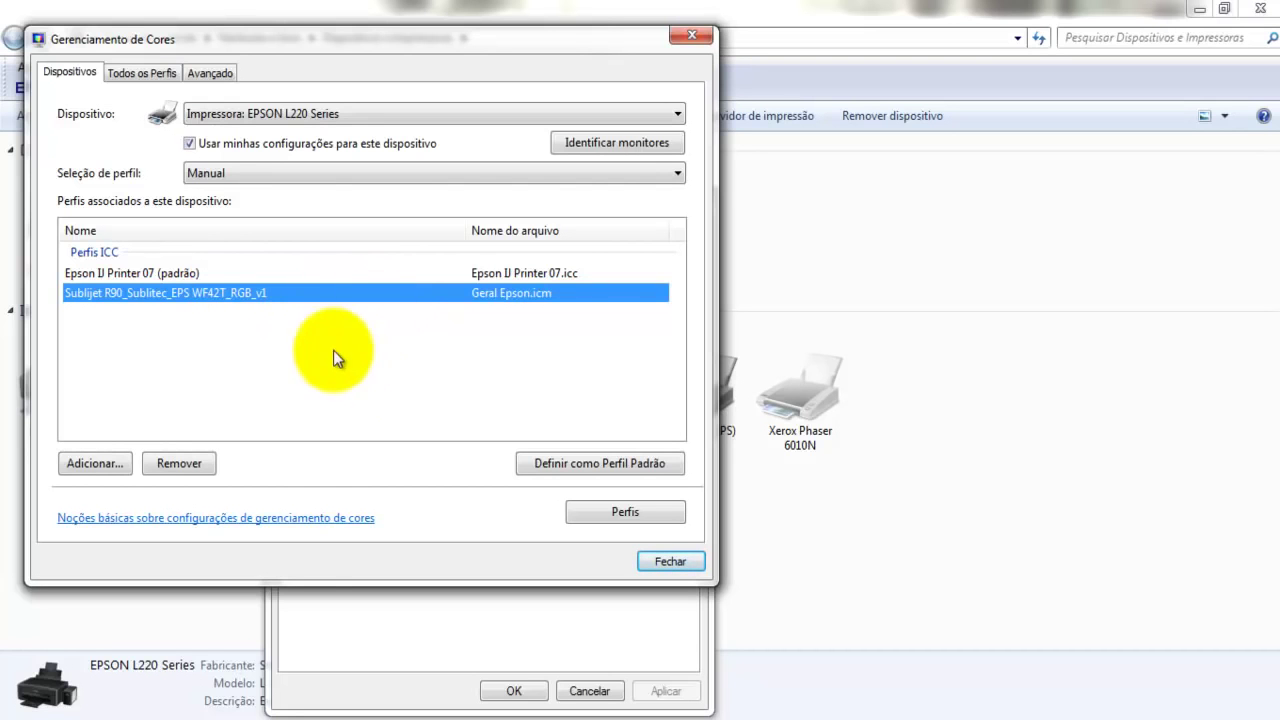
Associate the Sublijet R90_Sublitec_EPS WF42T_RGB_v1 profile (Geral Epson.icm) with the printer, make it the default profile, and close Gerenciamento de Cores
left_click(98, 466)
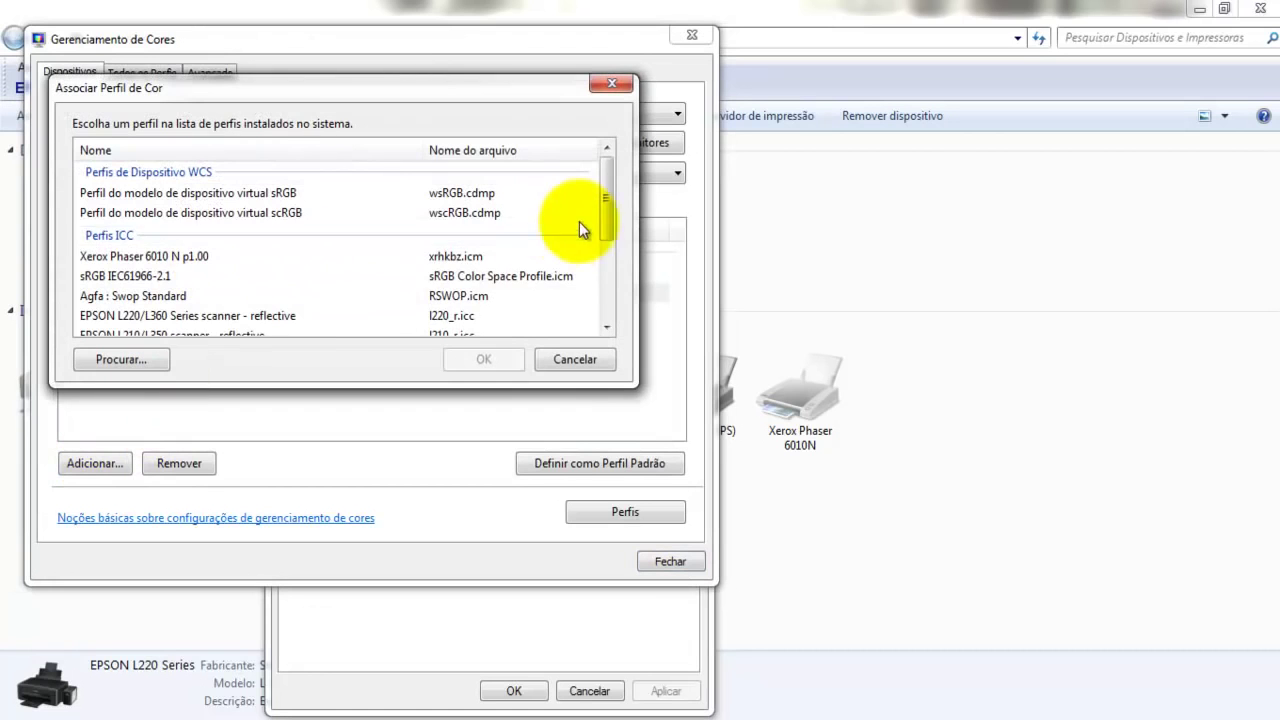
left_click_drag(597, 211, 594, 246)
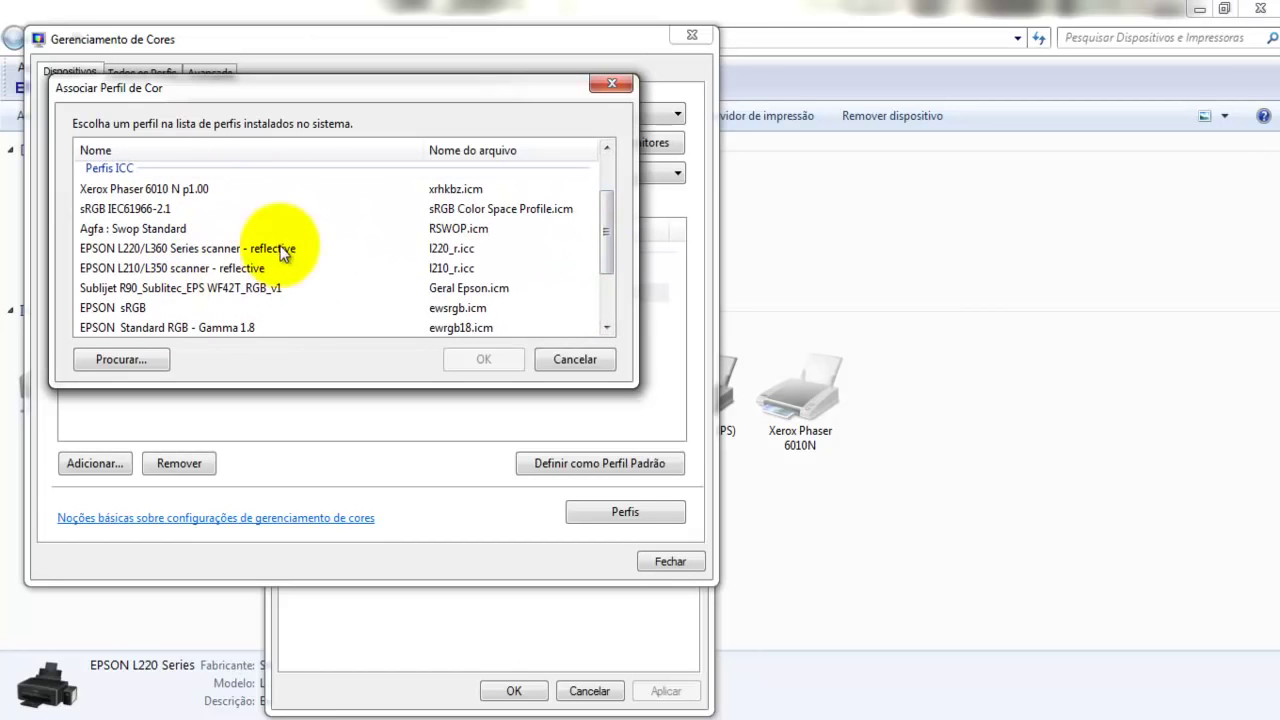
double_click(178, 288)
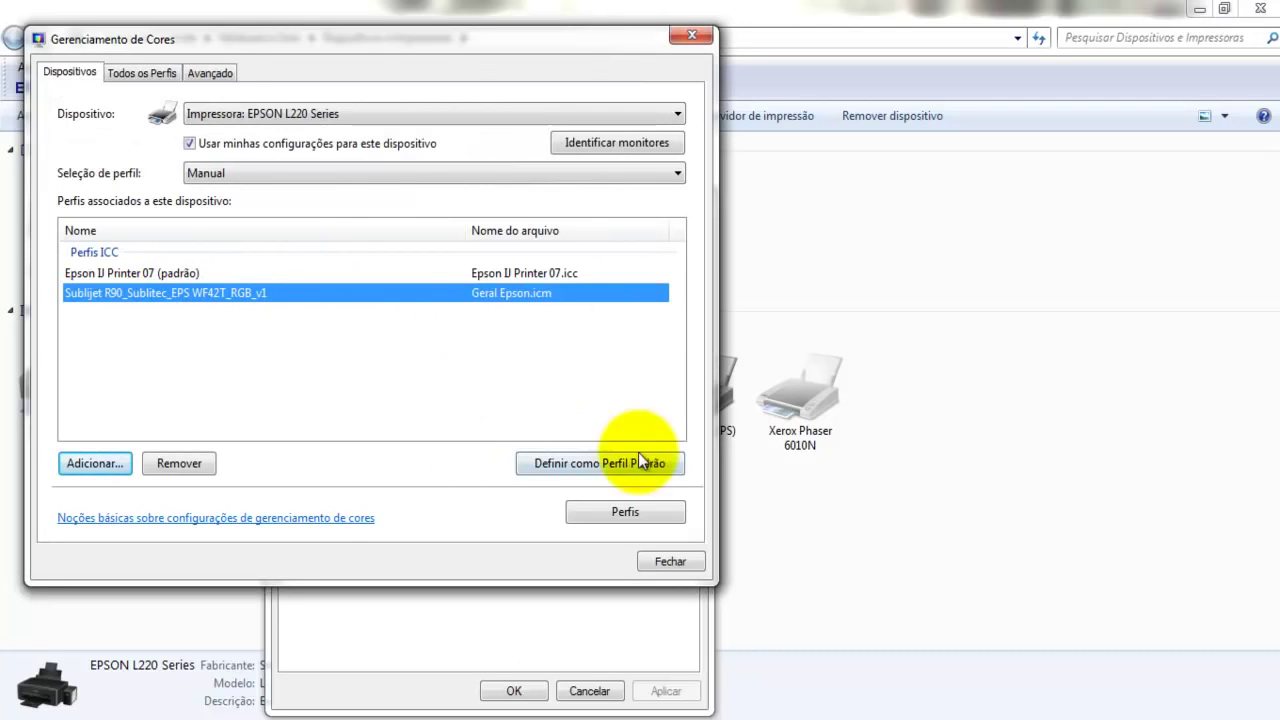
left_click(579, 463)
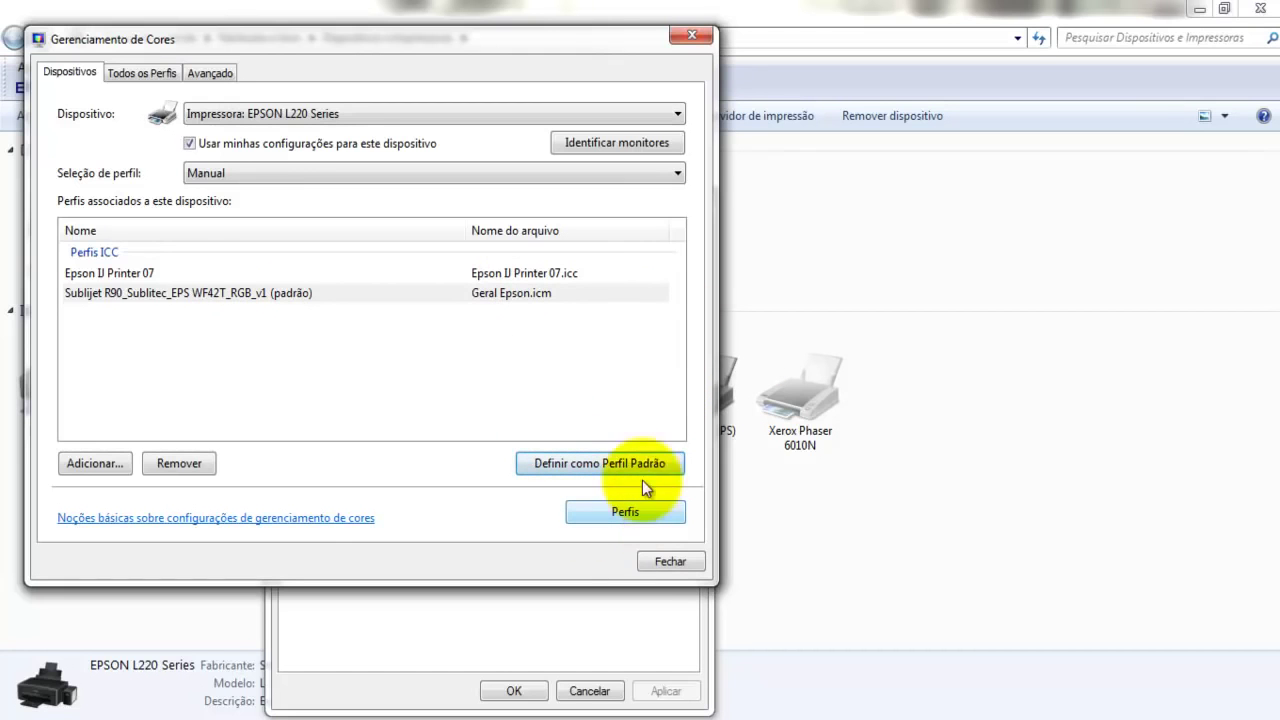
left_click(656, 564)
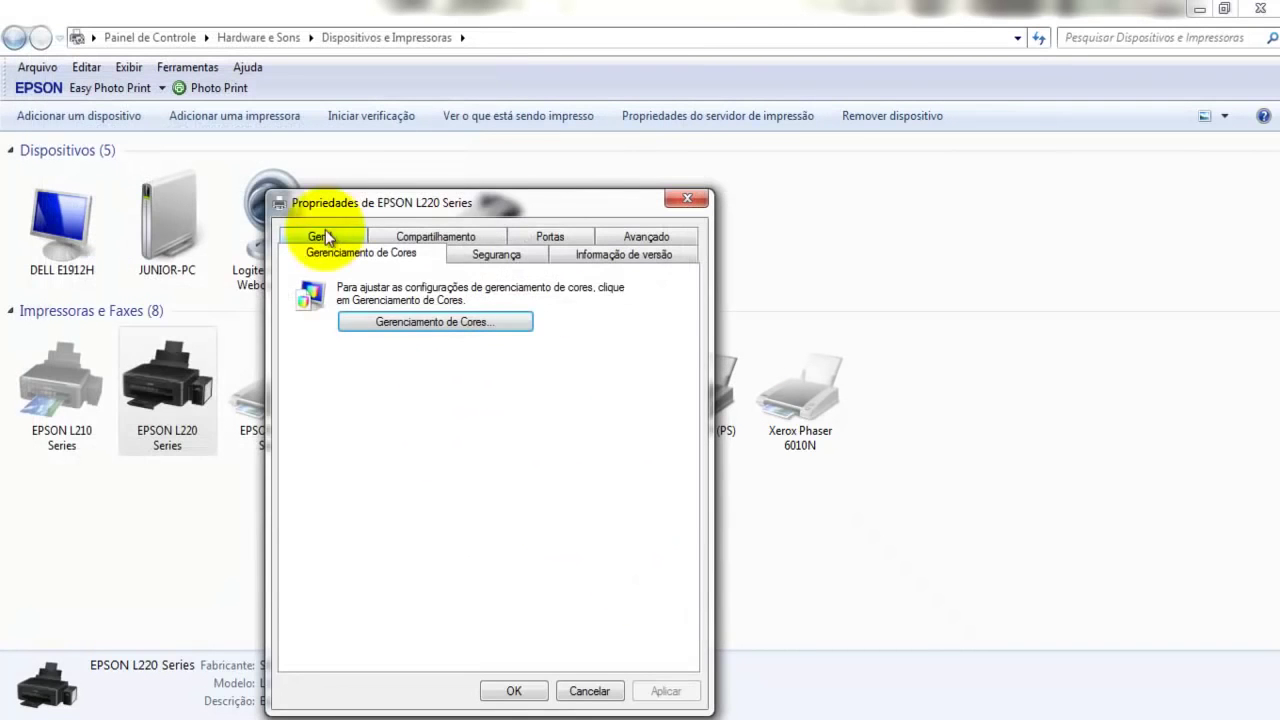
Reopen Gerenciamento de Cores from the printer properties, check the EPSON L220 Series printer's default profile, and close both dialogs
left_click(325, 236)
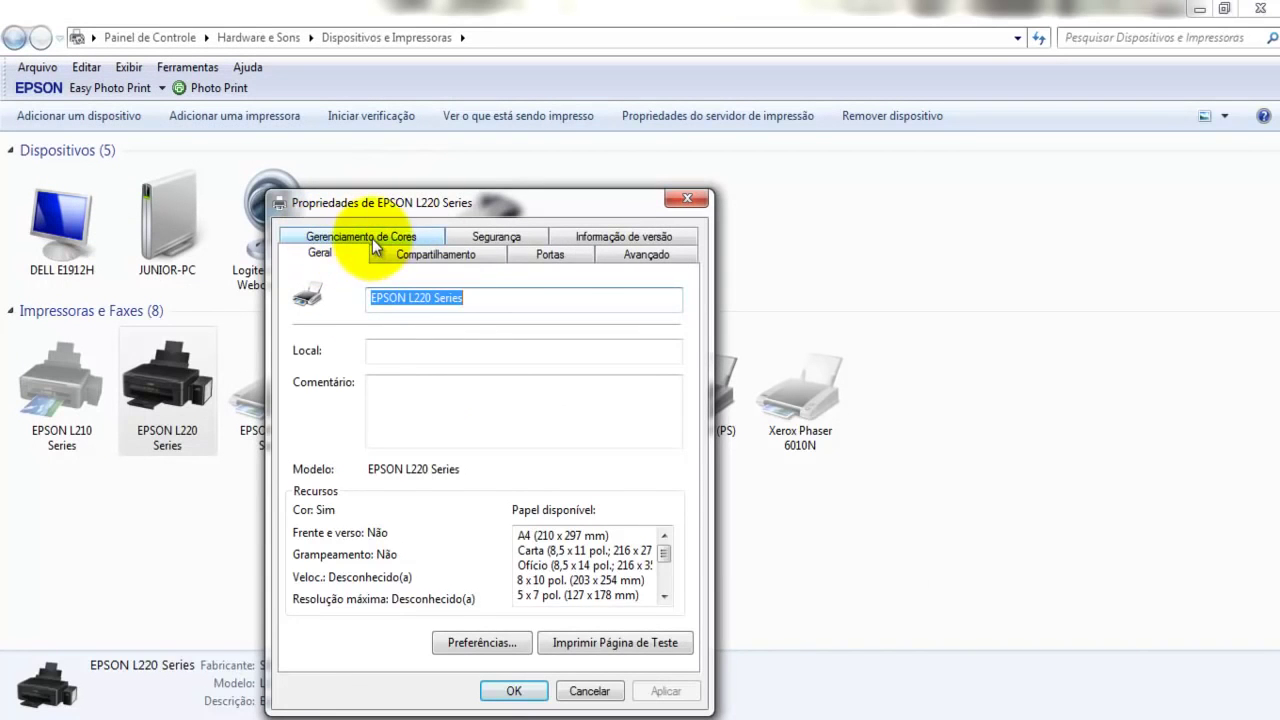
left_click(372, 240)
left_click(328, 239)
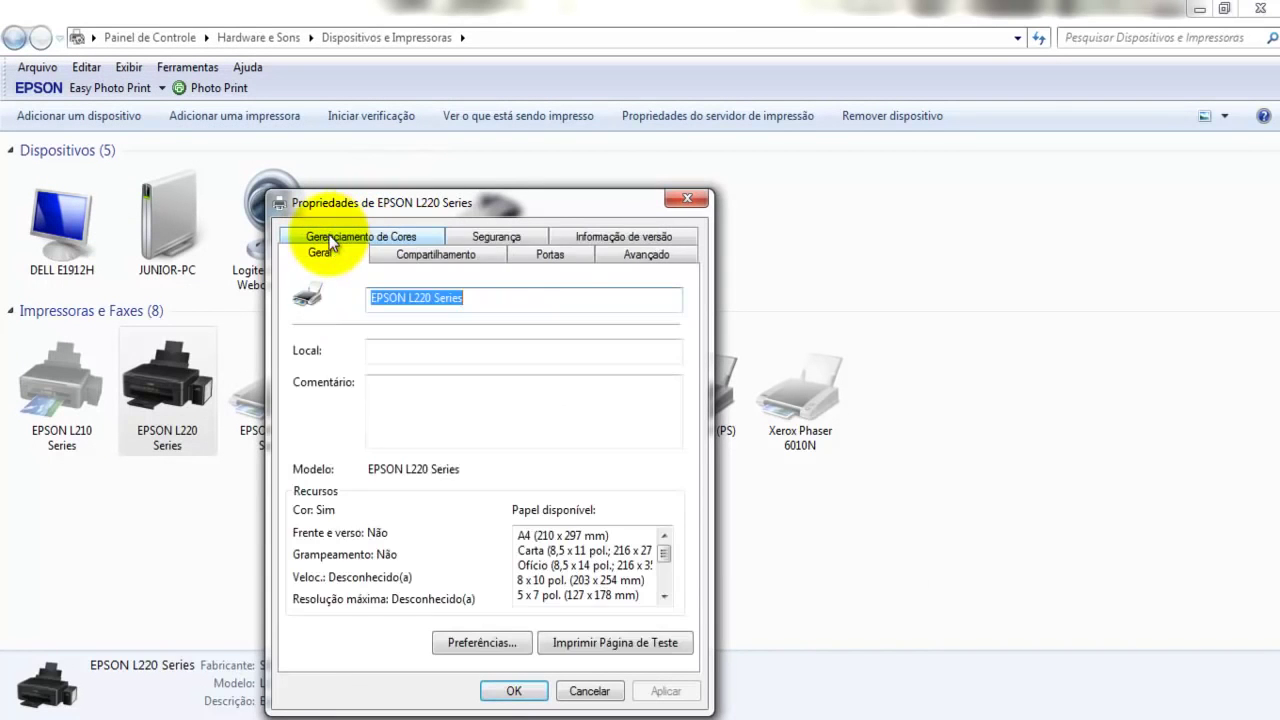
left_click(350, 236)
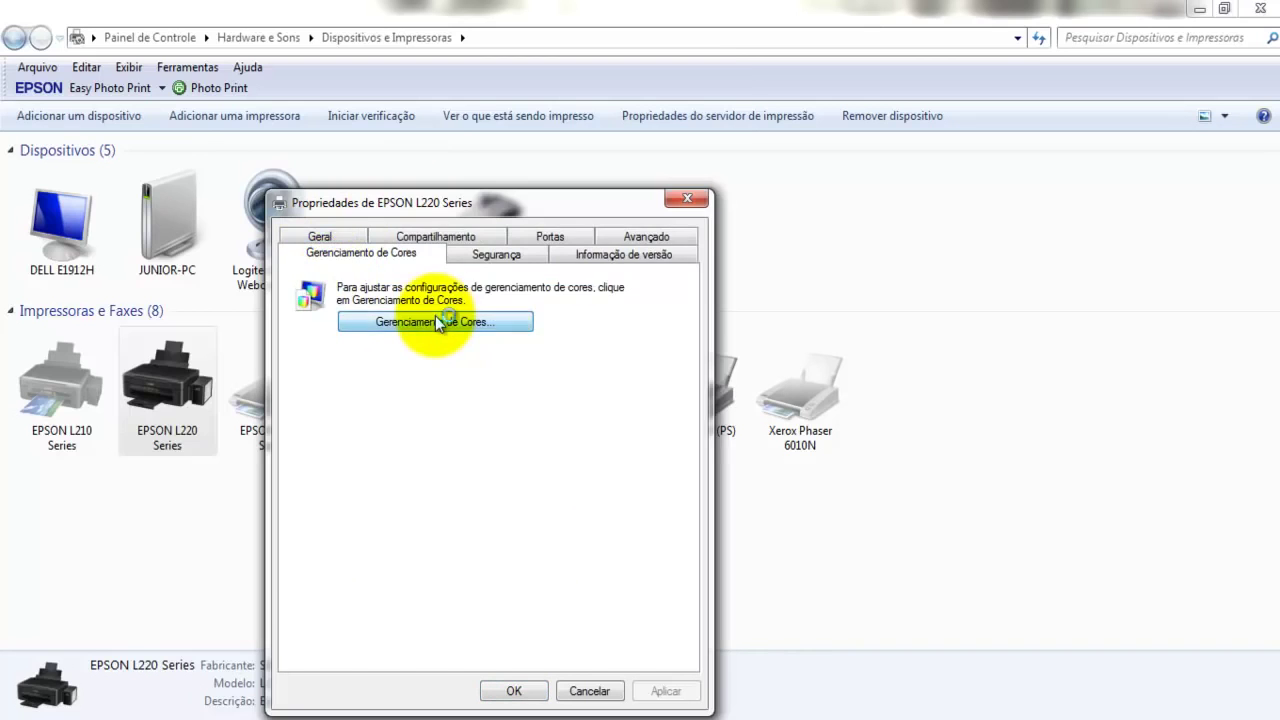
left_click(436, 320)
left_click(700, 139)
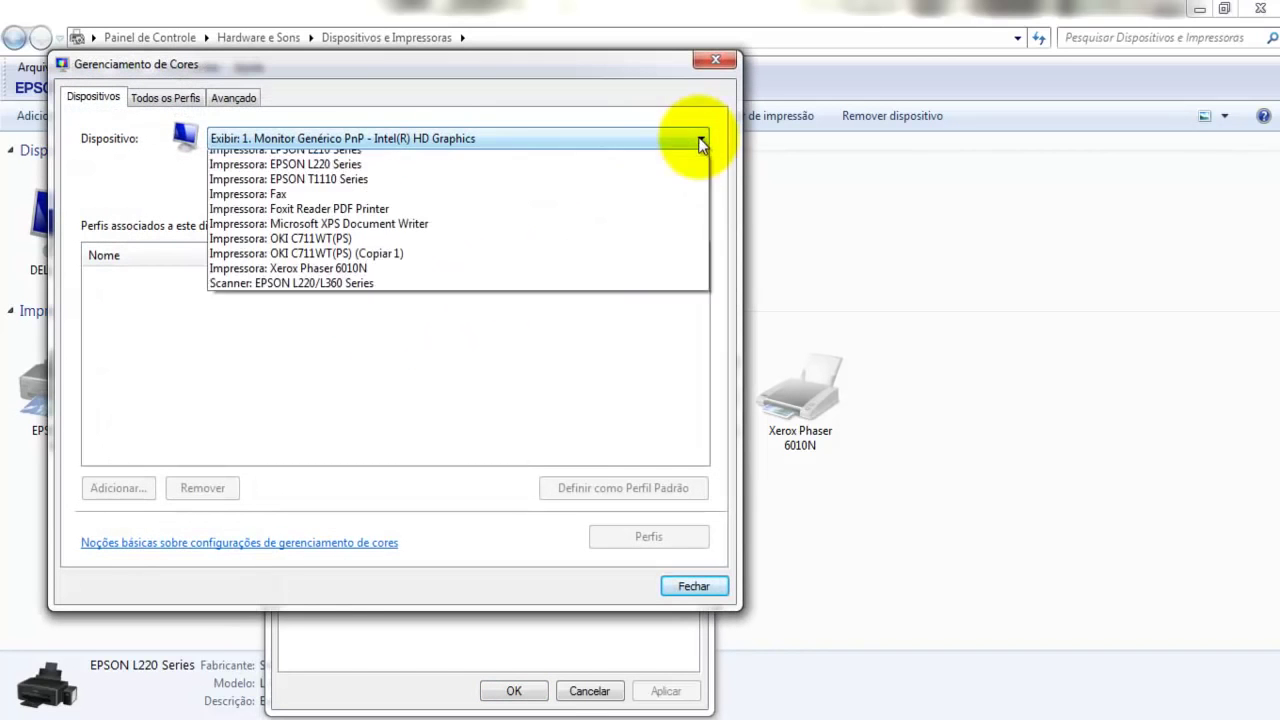
left_click(529, 194)
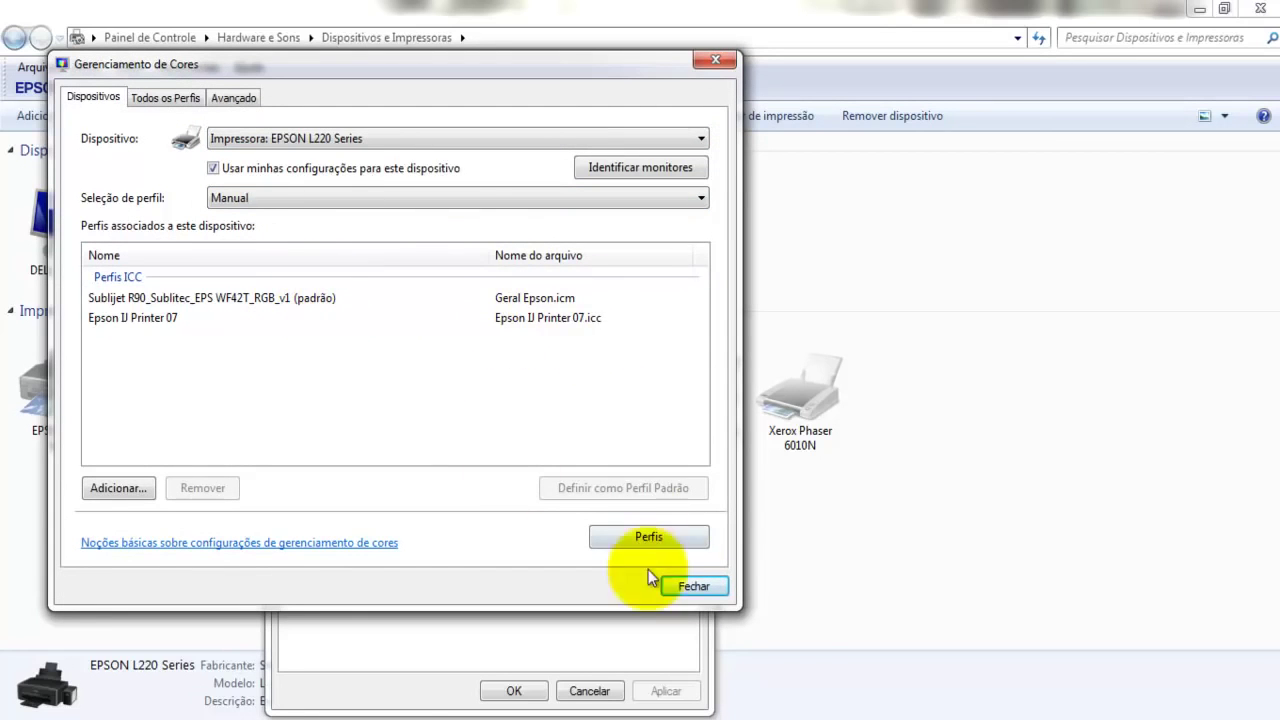
left_click(690, 584)
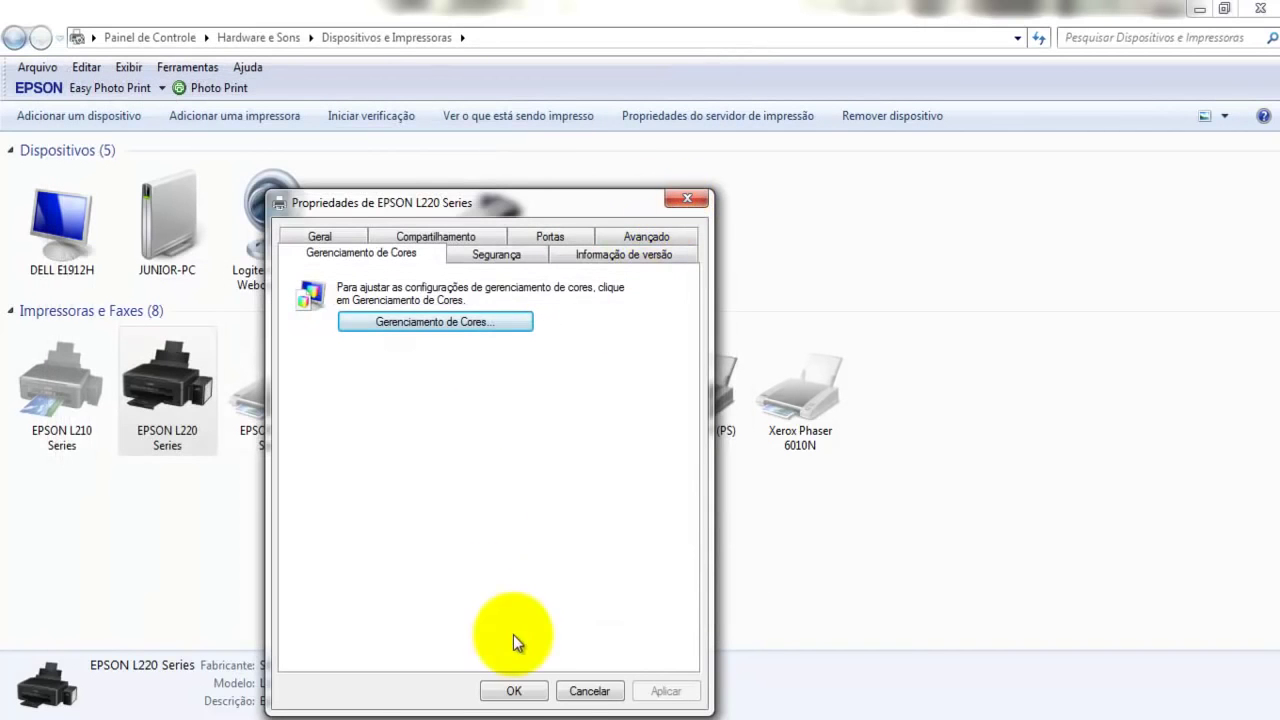
left_click(514, 691)
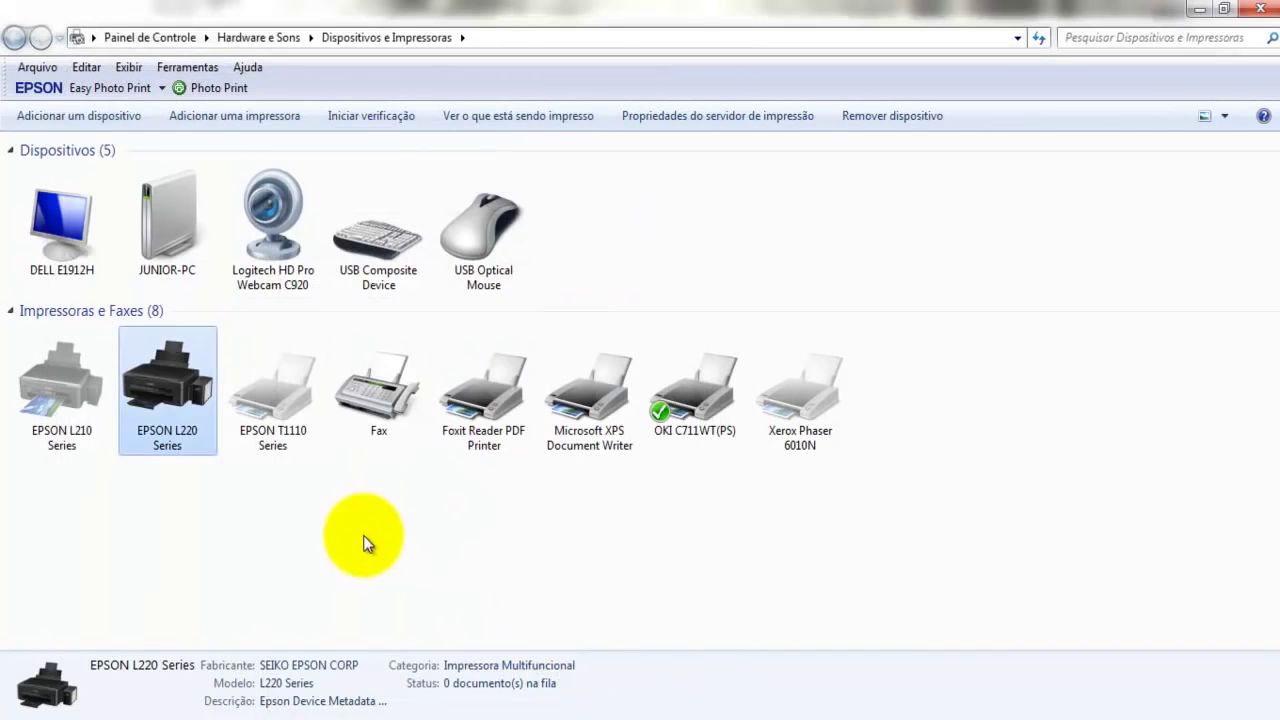
Open Preferências de impressão for the EPSON L220 Series and choose the Documento - Alta qualidade preset
right_click(159, 365)
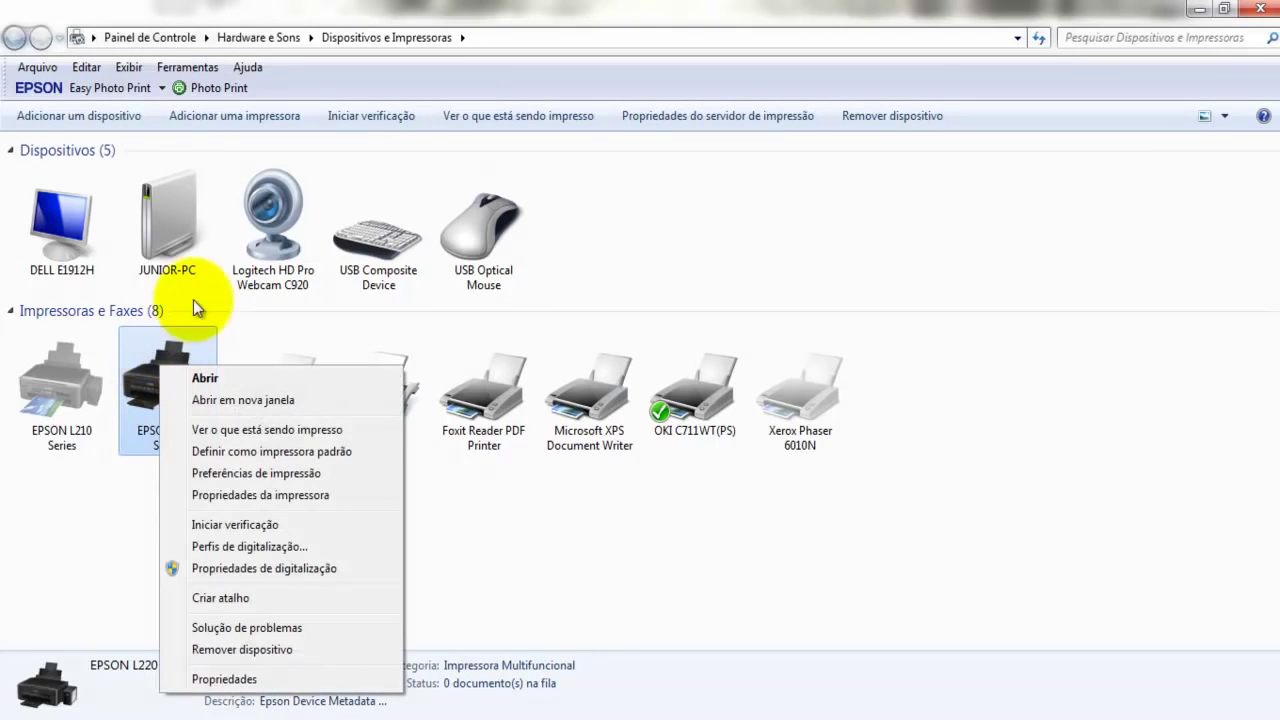
left_click(522, 290)
right_click(198, 386)
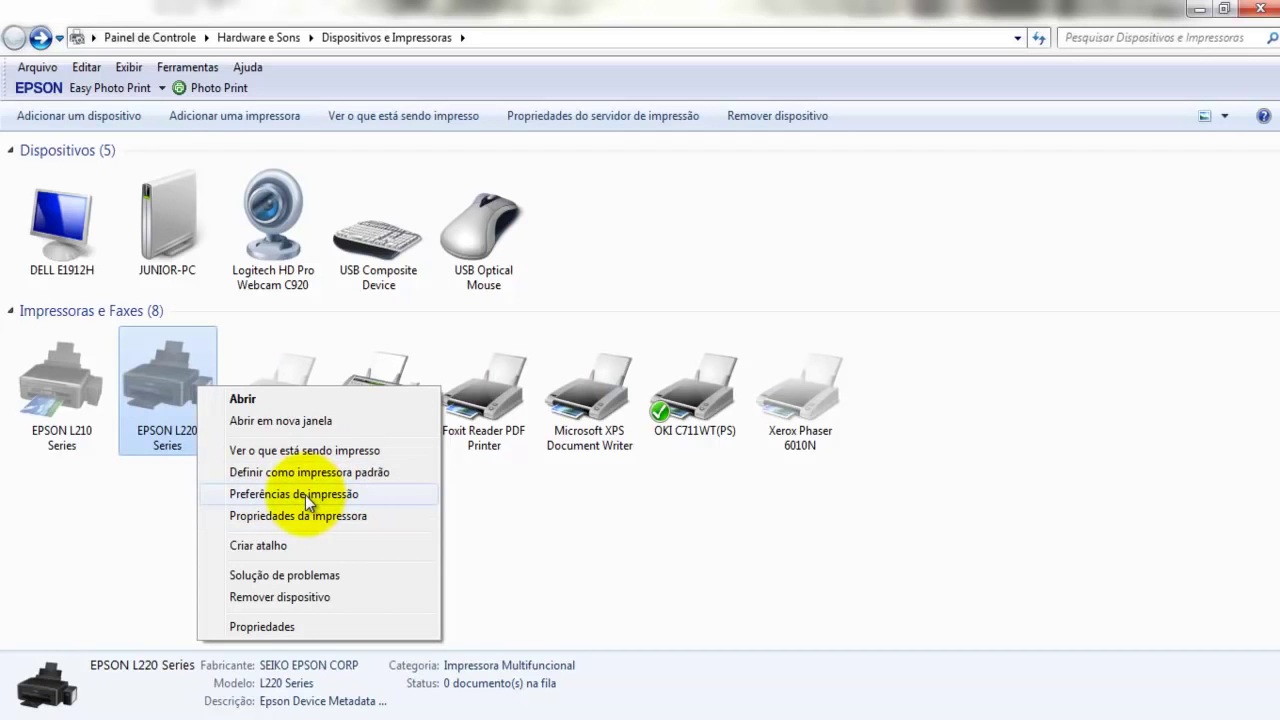
left_click(305, 495)
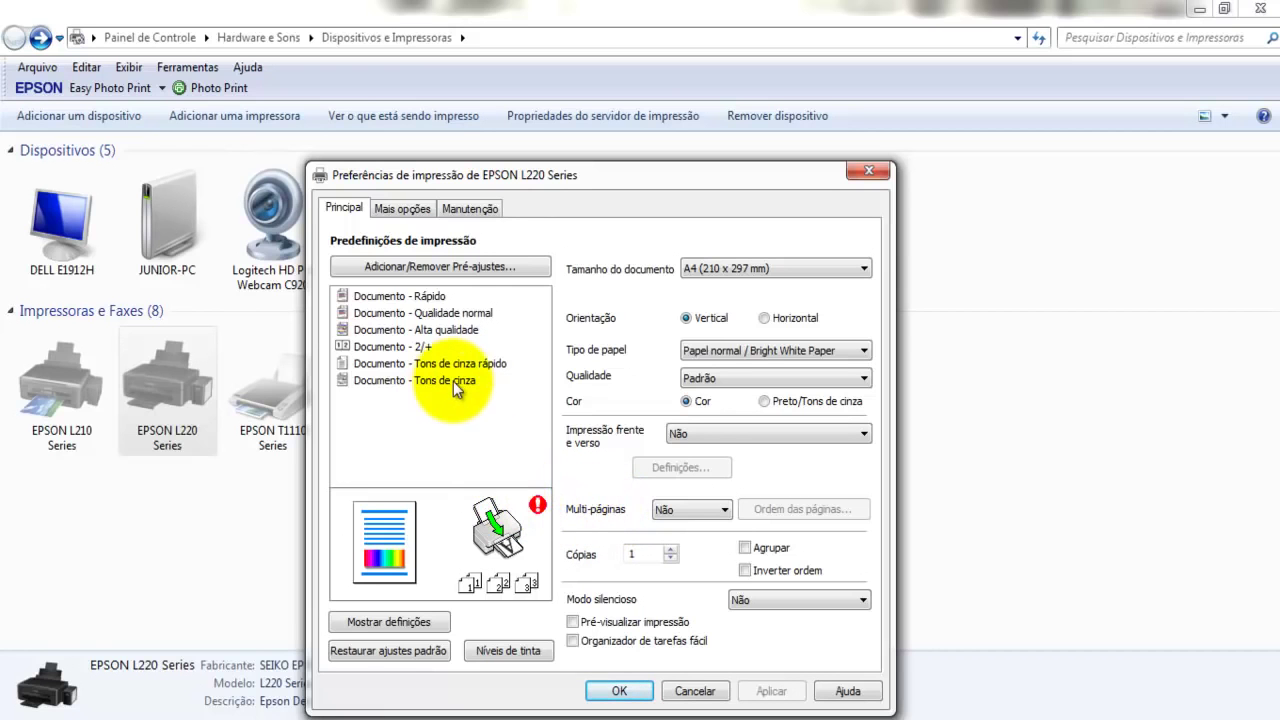
mouse_move(465, 381)
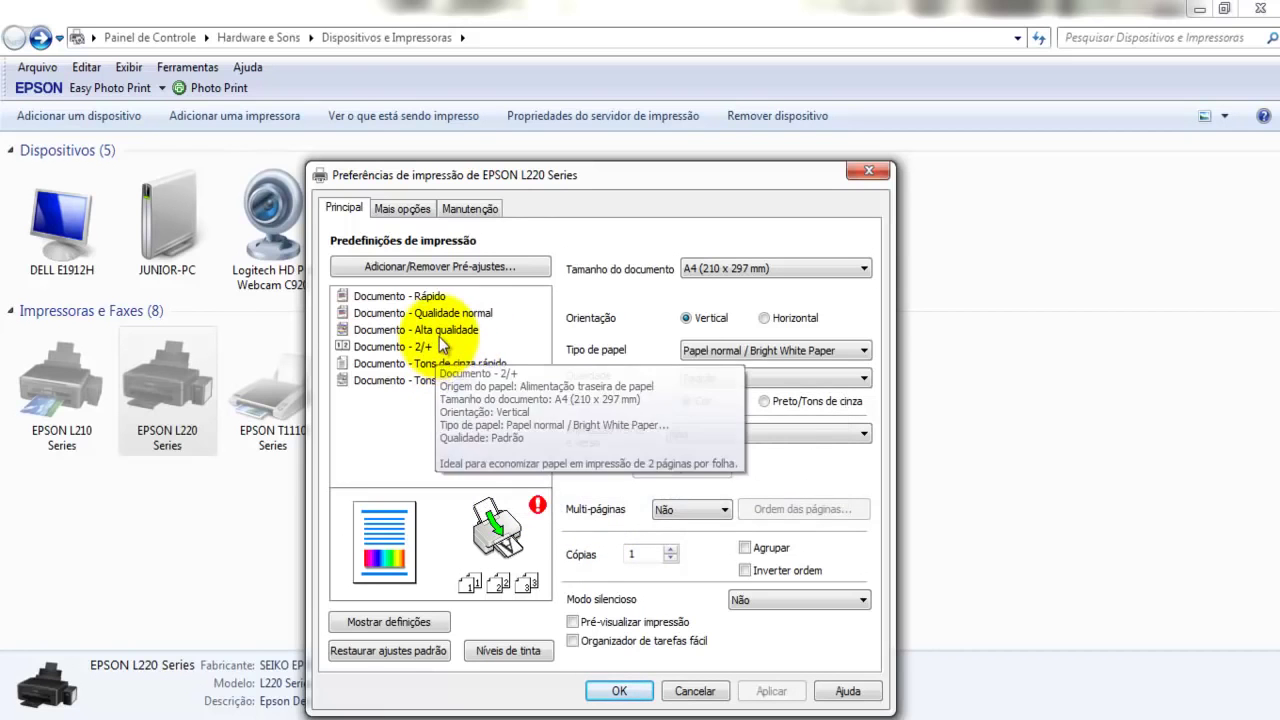
mouse_move(440, 334)
left_click(440, 334)
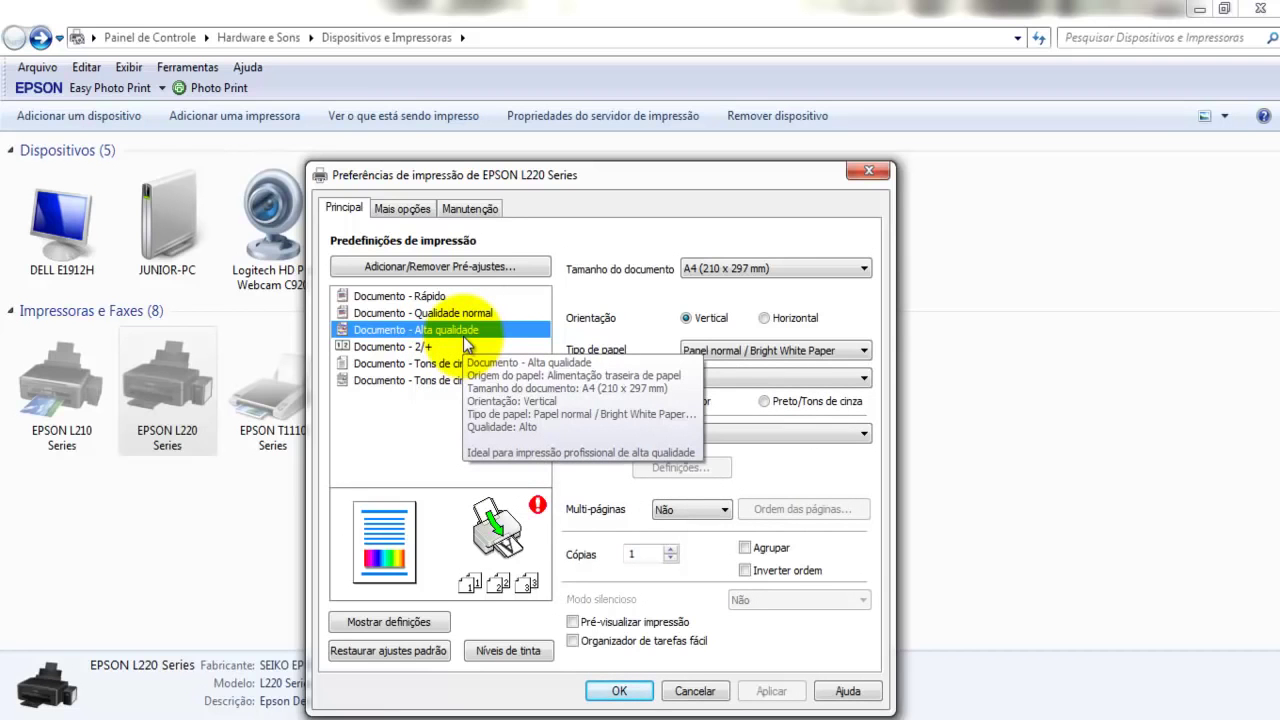
left_click(863, 380)
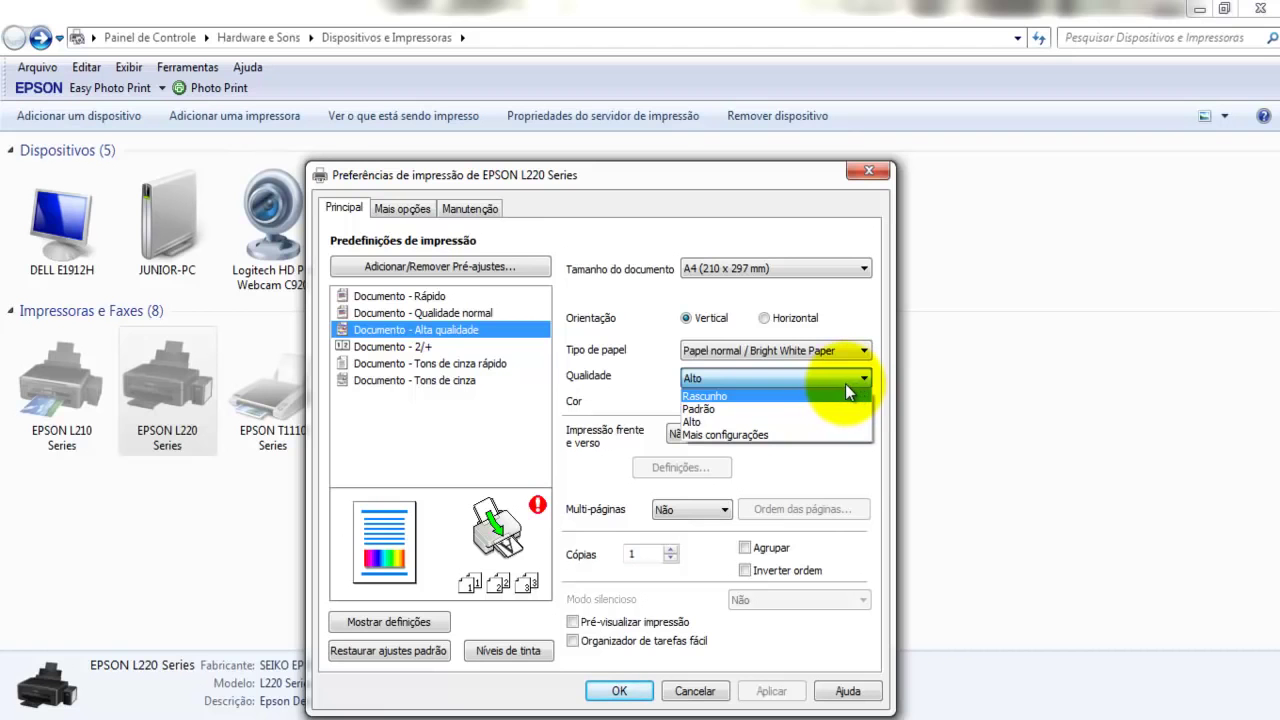
left_click(782, 435)
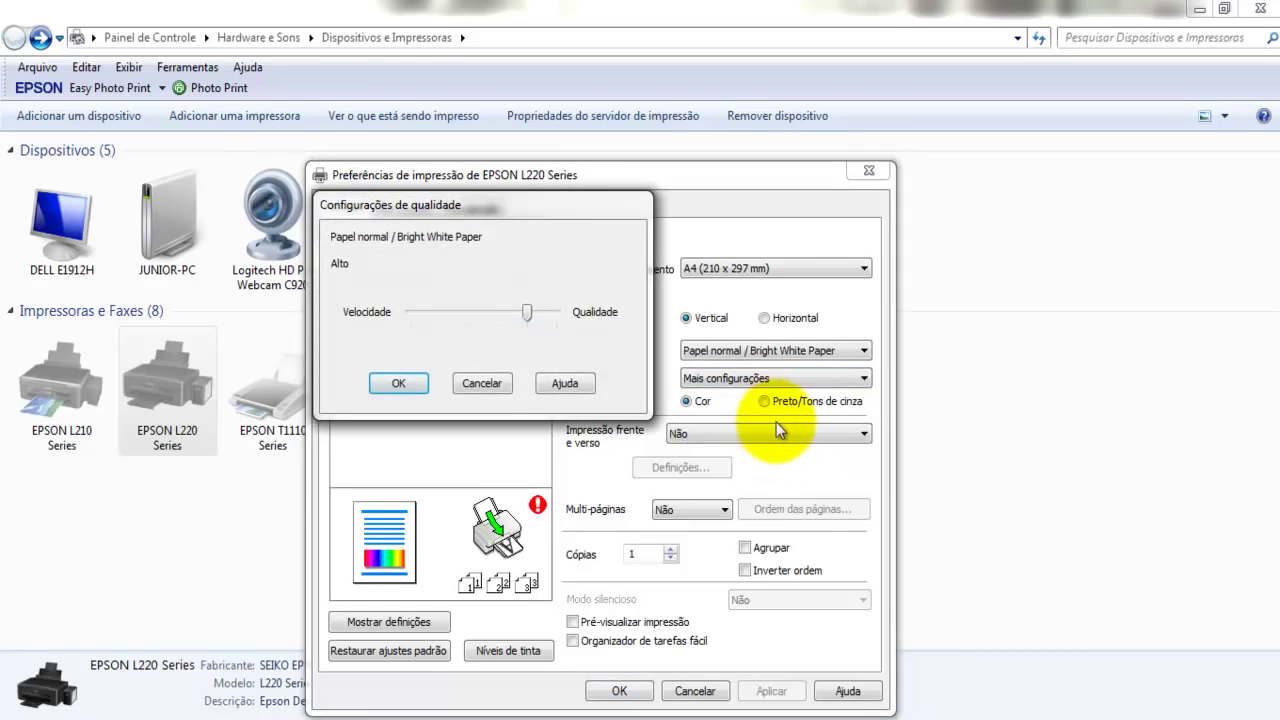
left_click(481, 384)
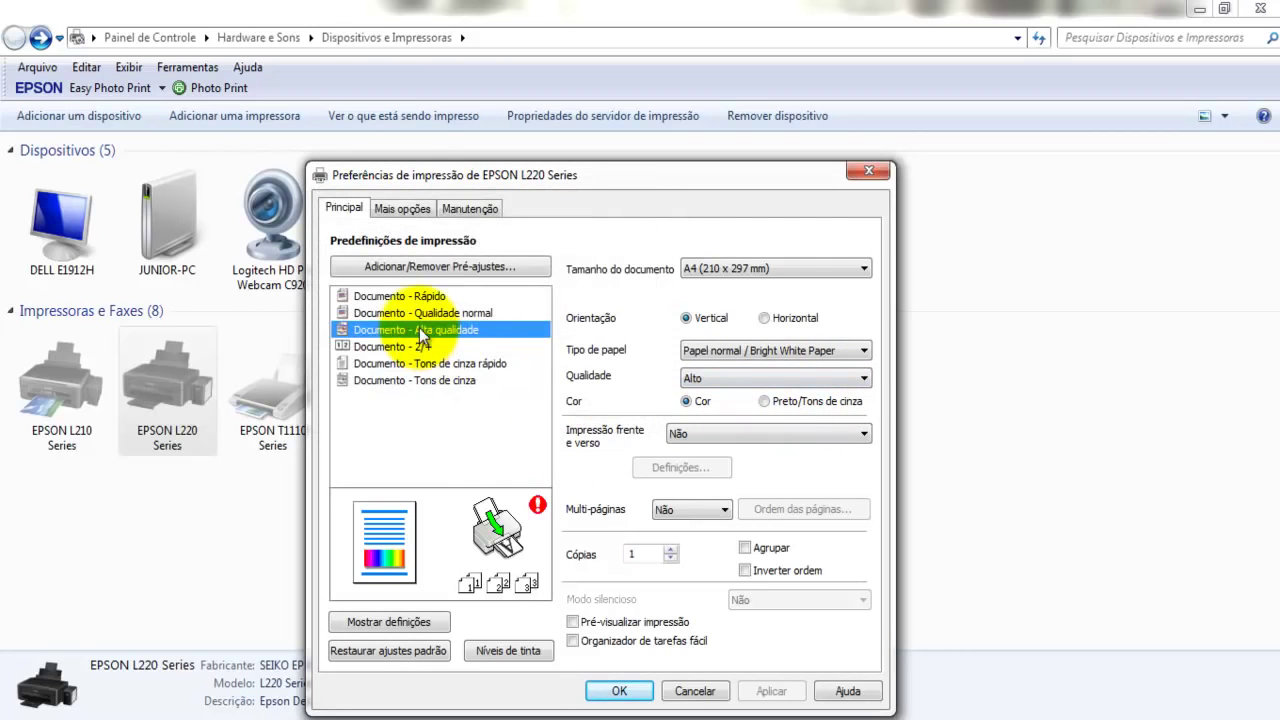
Set the print quality through Mais configurações to the maximum Qualidade end of the speed/quality scale
left_click(865, 379)
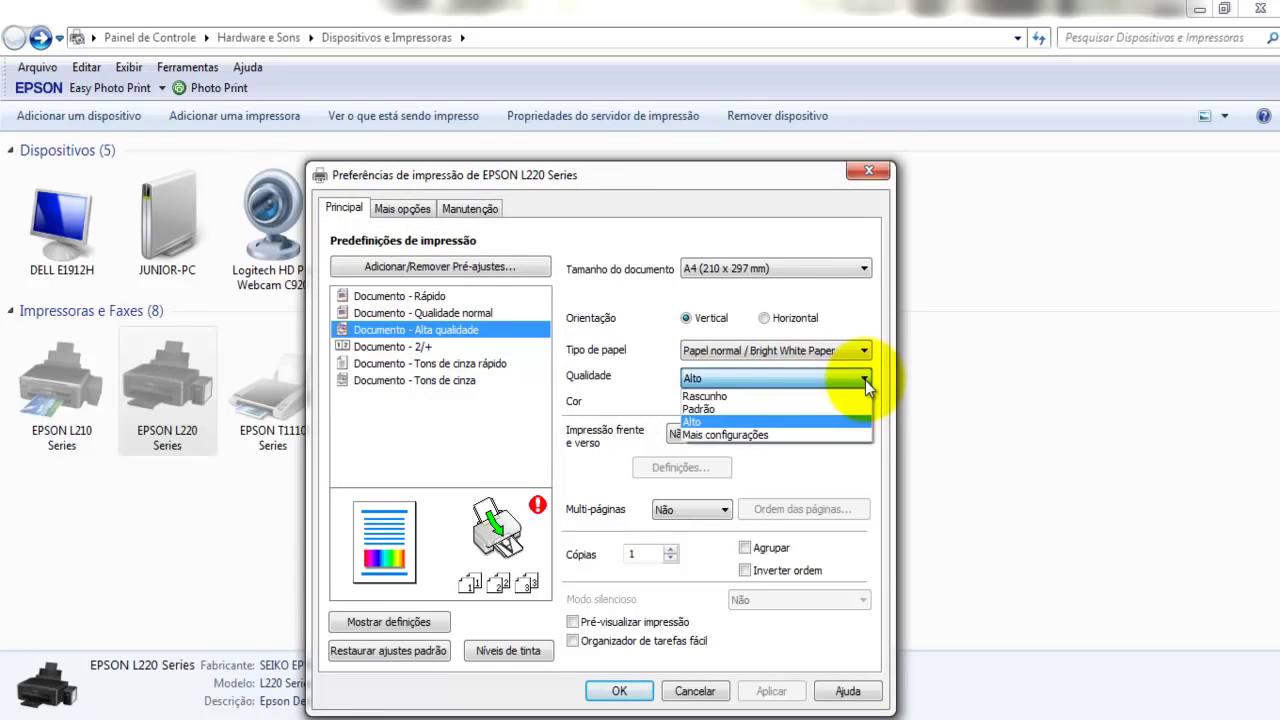
left_click(797, 435)
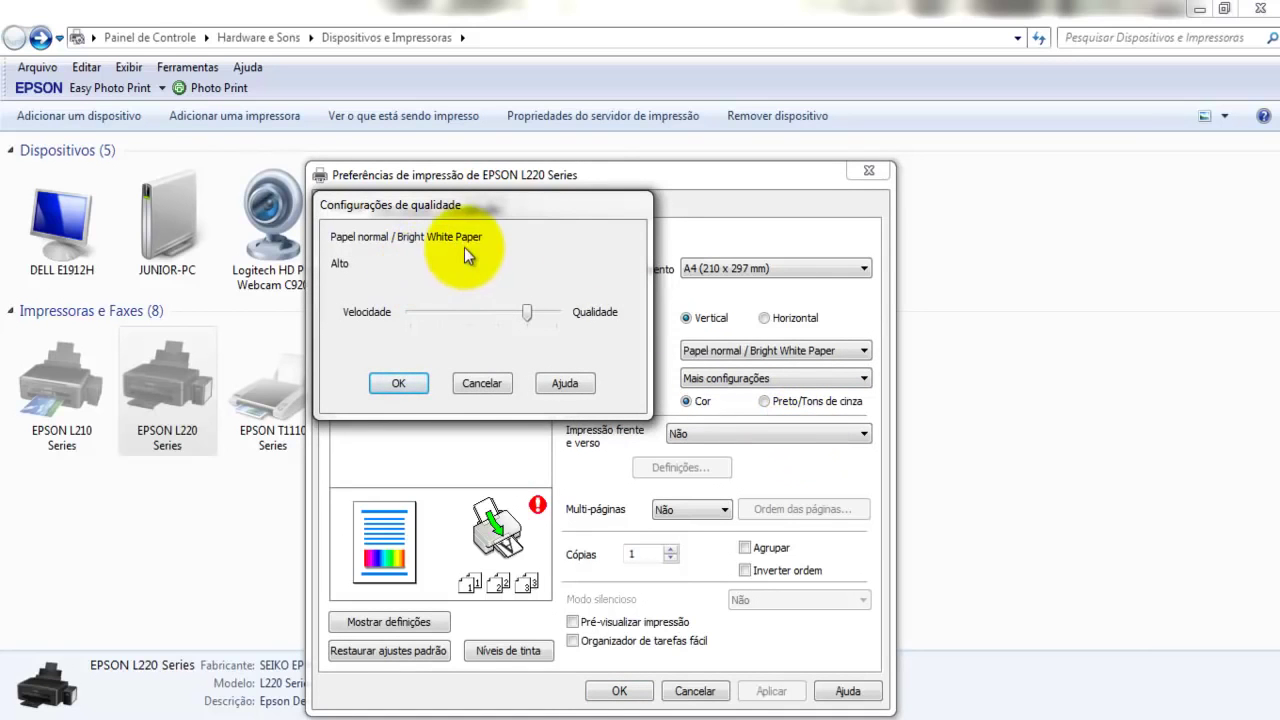
left_click_drag(527, 314, 560, 314)
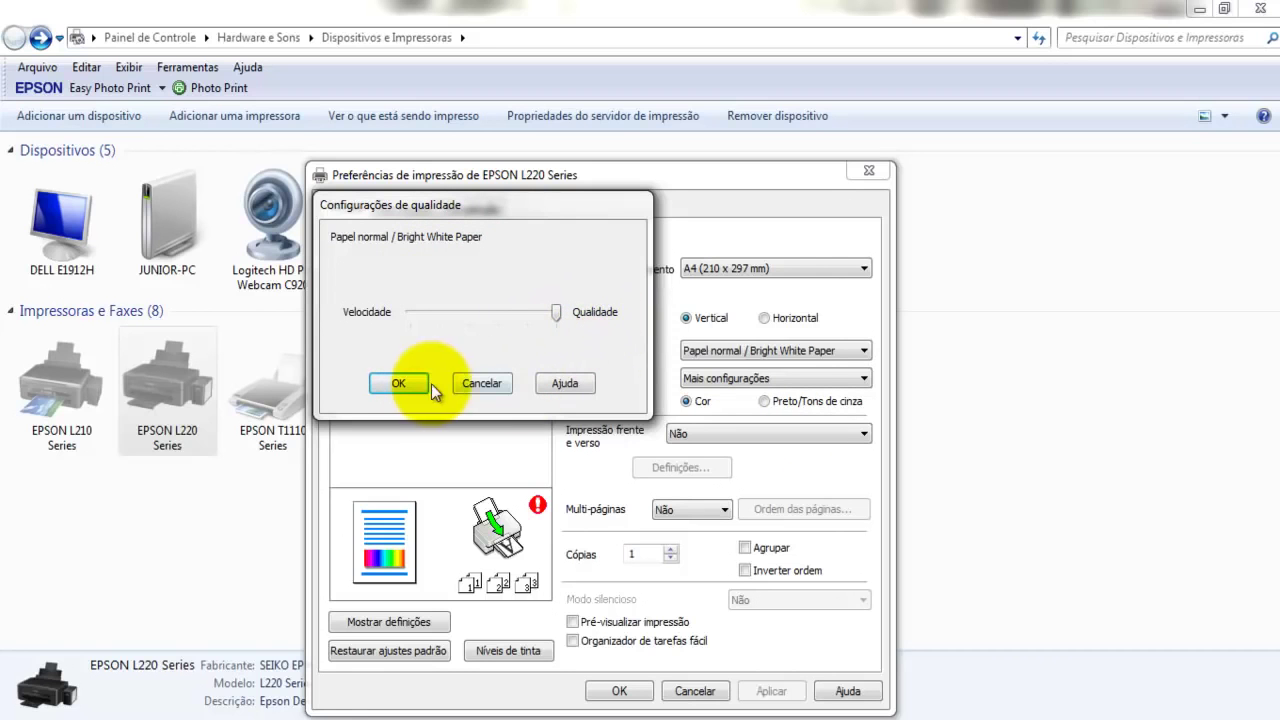
left_click(399, 384)
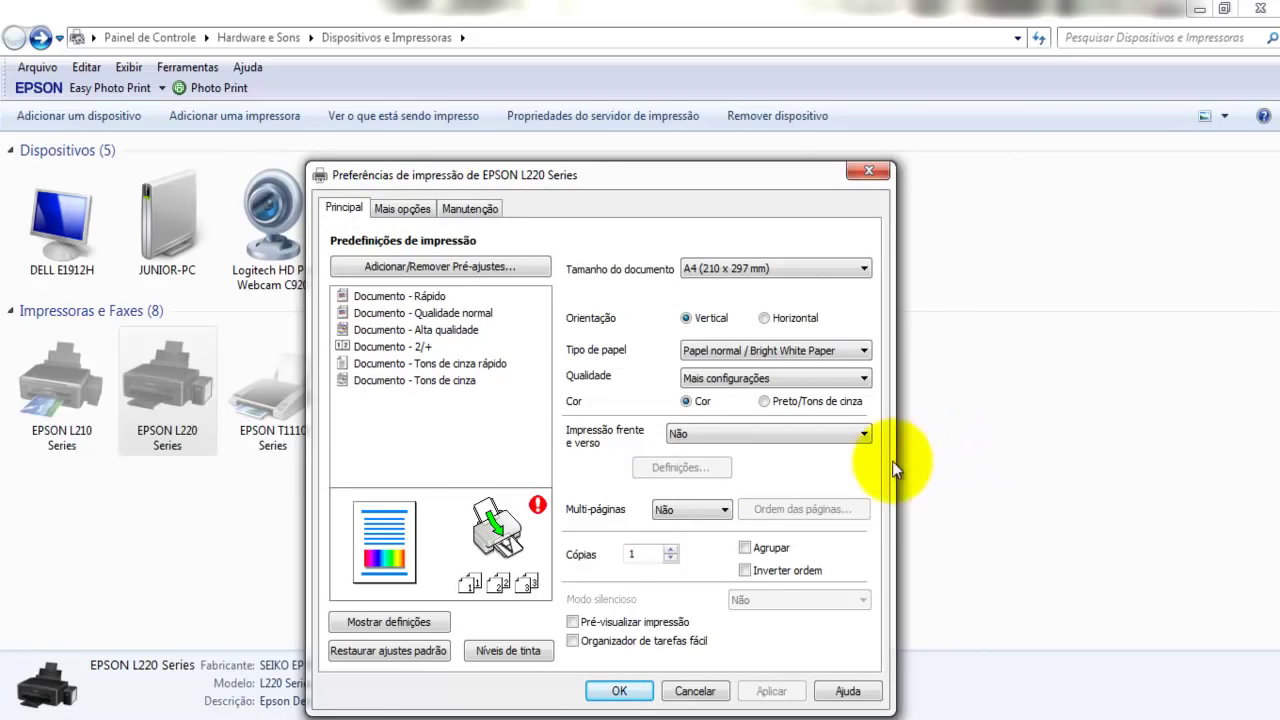
In Mais opções, choose the Documento - Alta qualidade preset and set color correction to Personalizado with Sem ajuste de cor
mouse_move(441, 340)
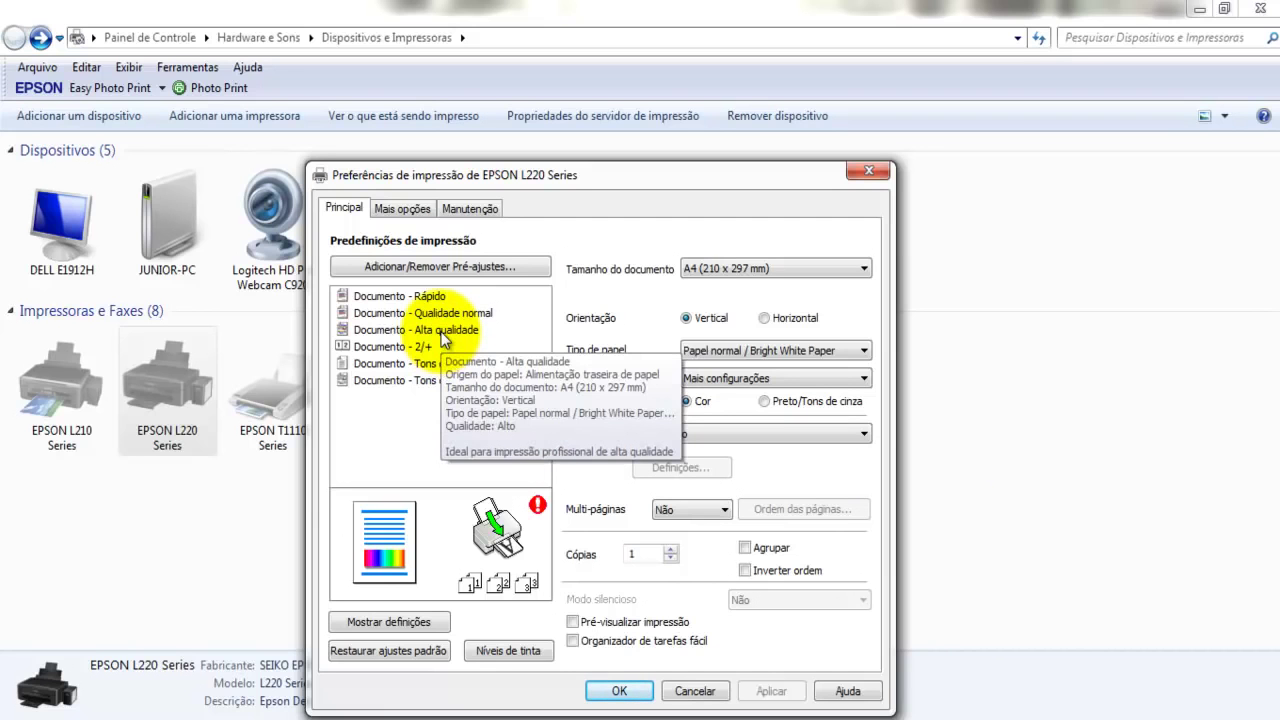
left_click(415, 210)
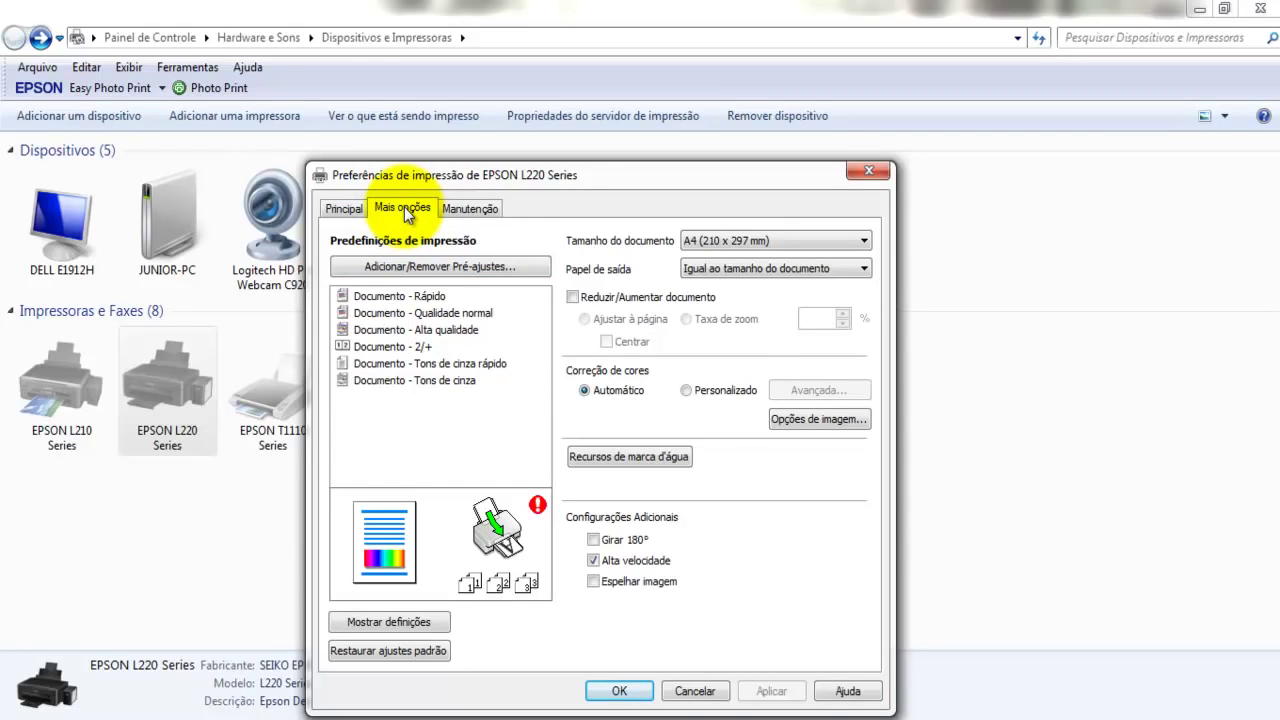
left_click(440, 330)
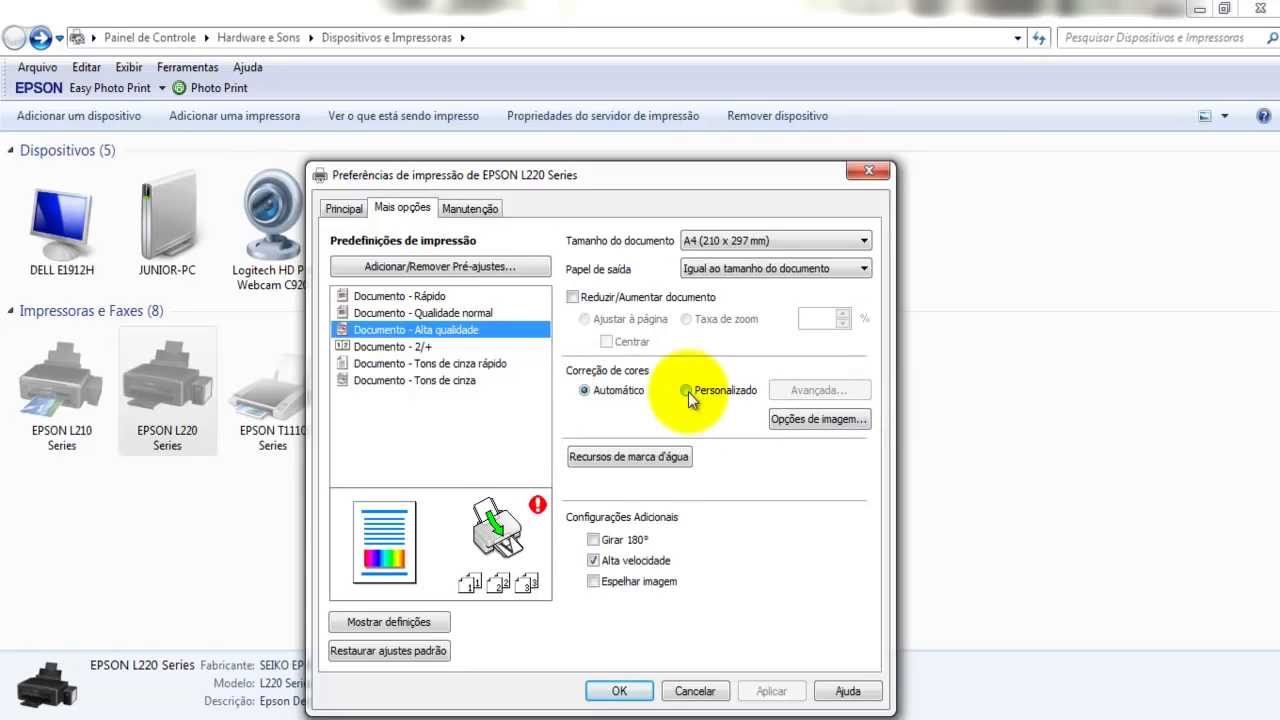
left_click(686, 391)
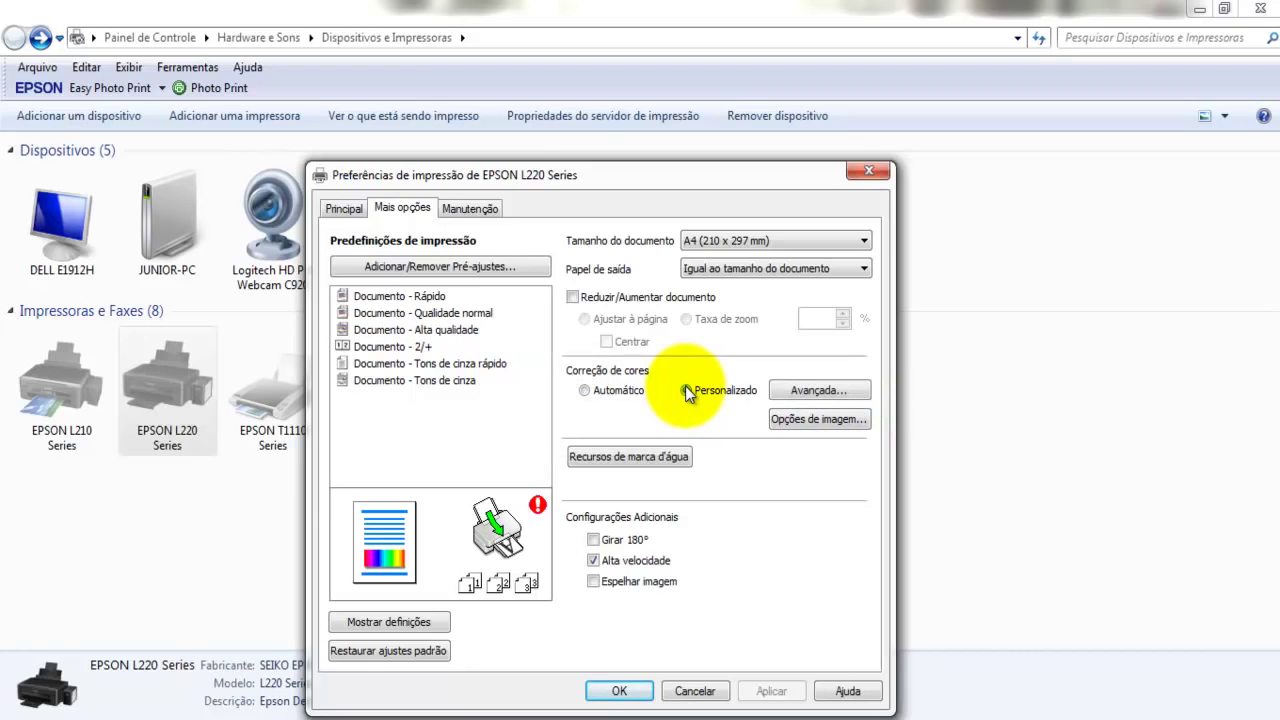
left_click(835, 392)
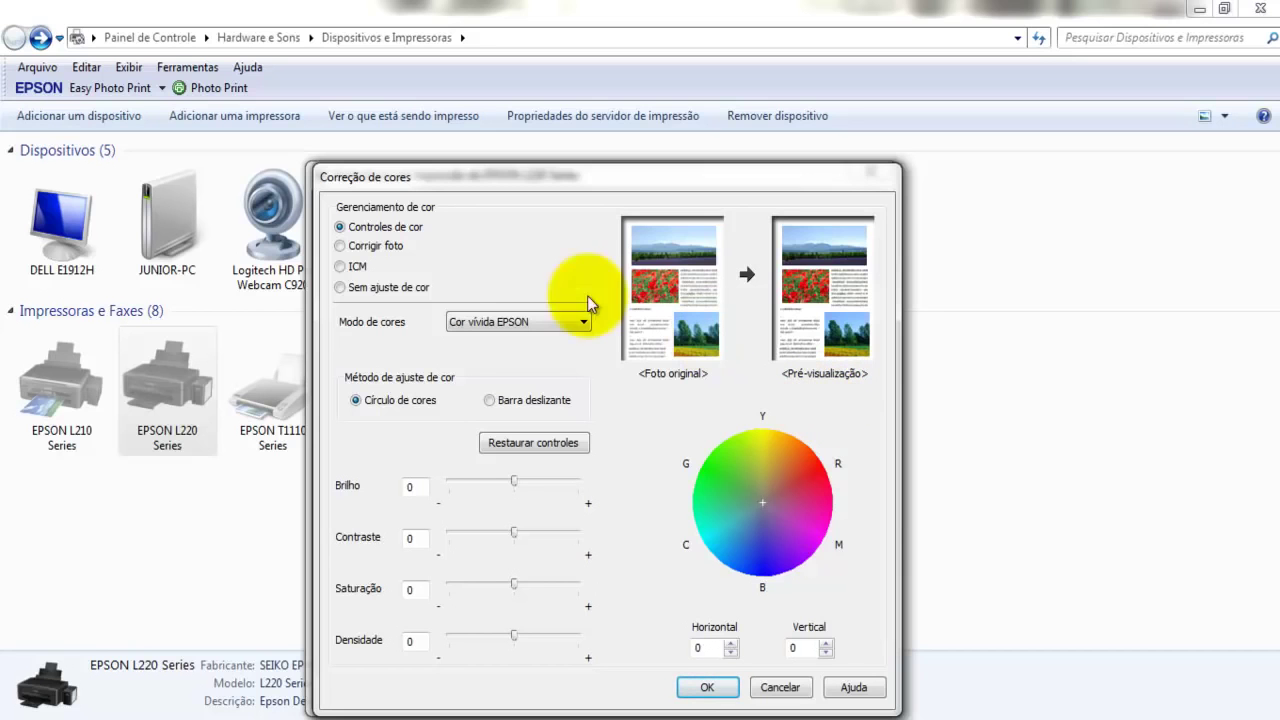
left_click(341, 287)
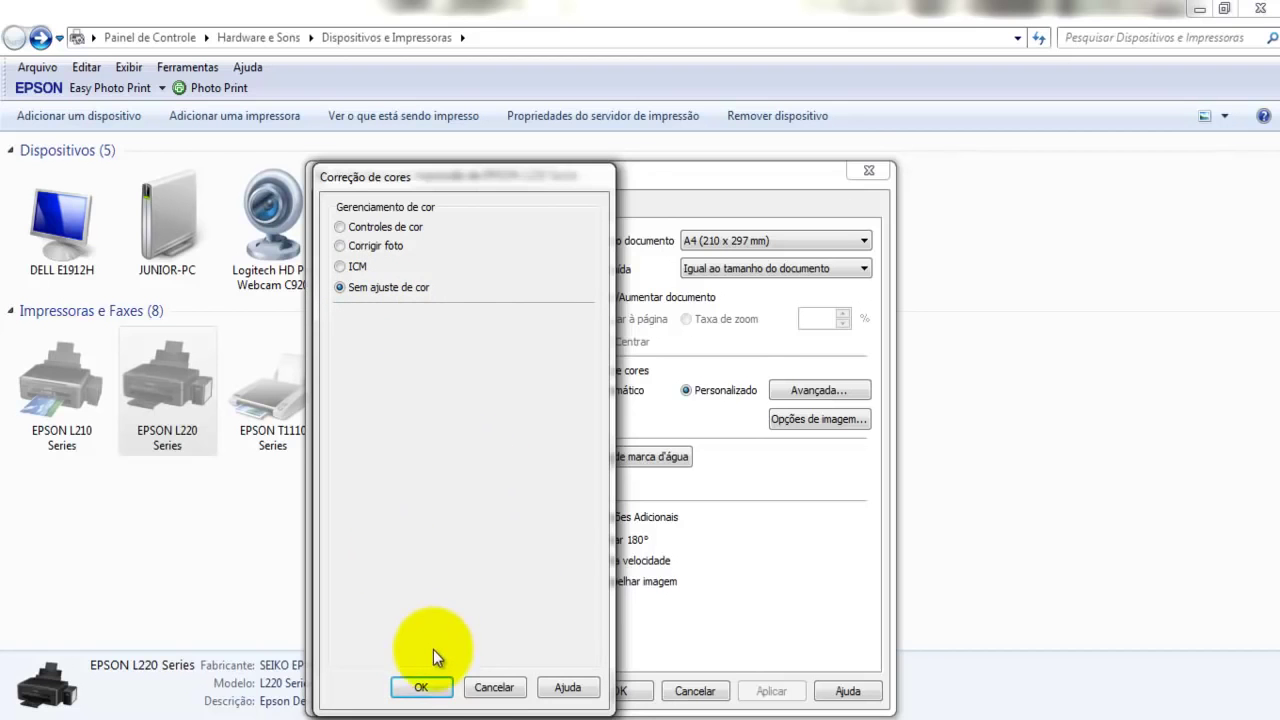
left_click(422, 687)
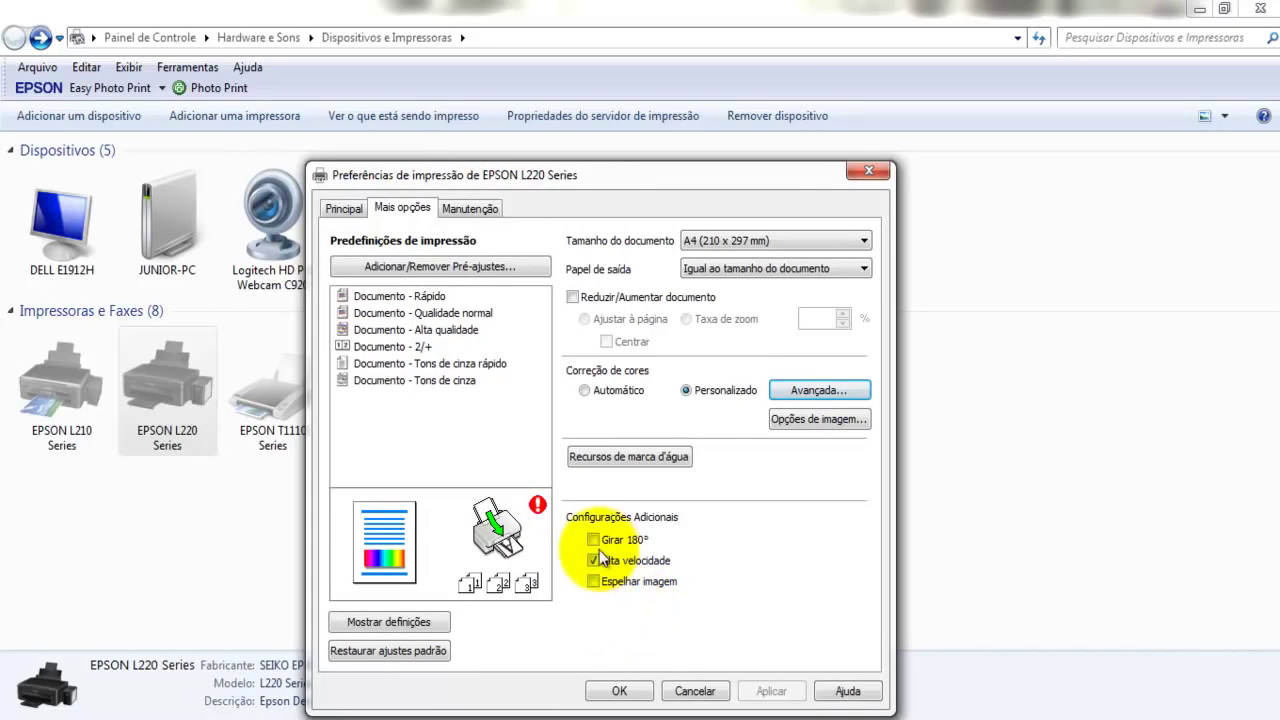
Enable Espelhar imagem in the additional settings and save the EPSON L220 Series printing preferences
left_click(594, 582)
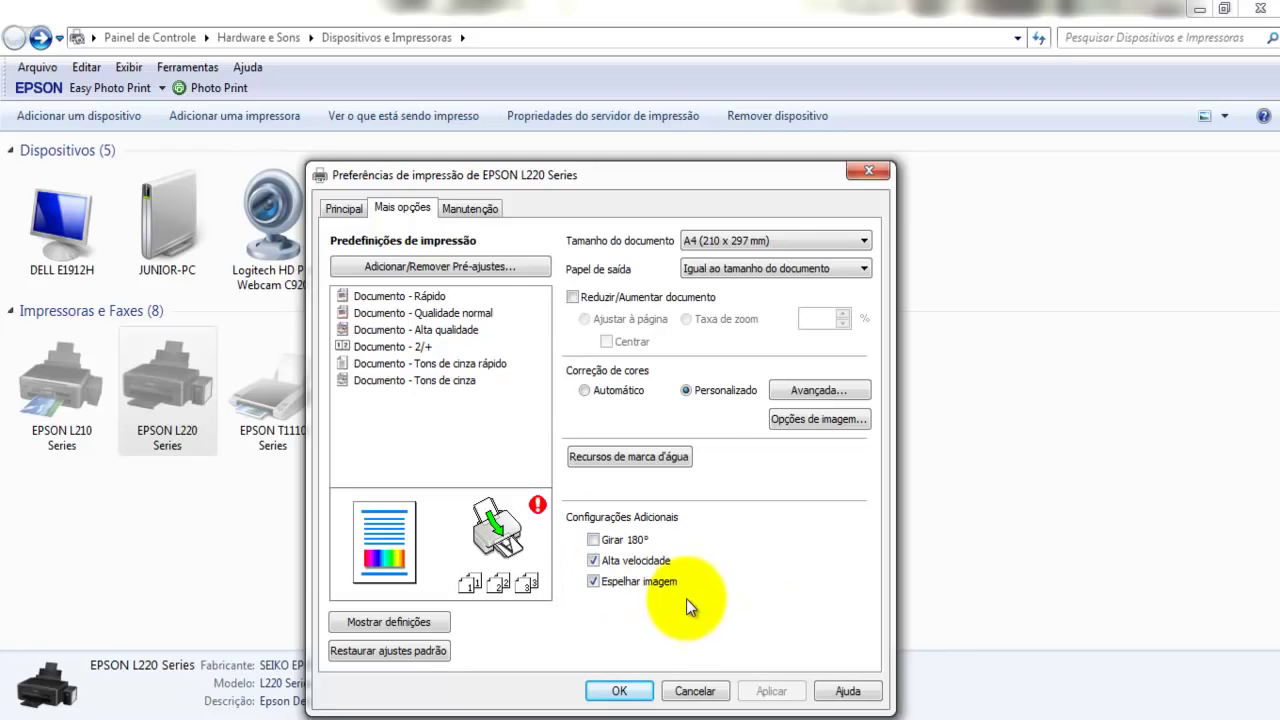
left_click(590, 582)
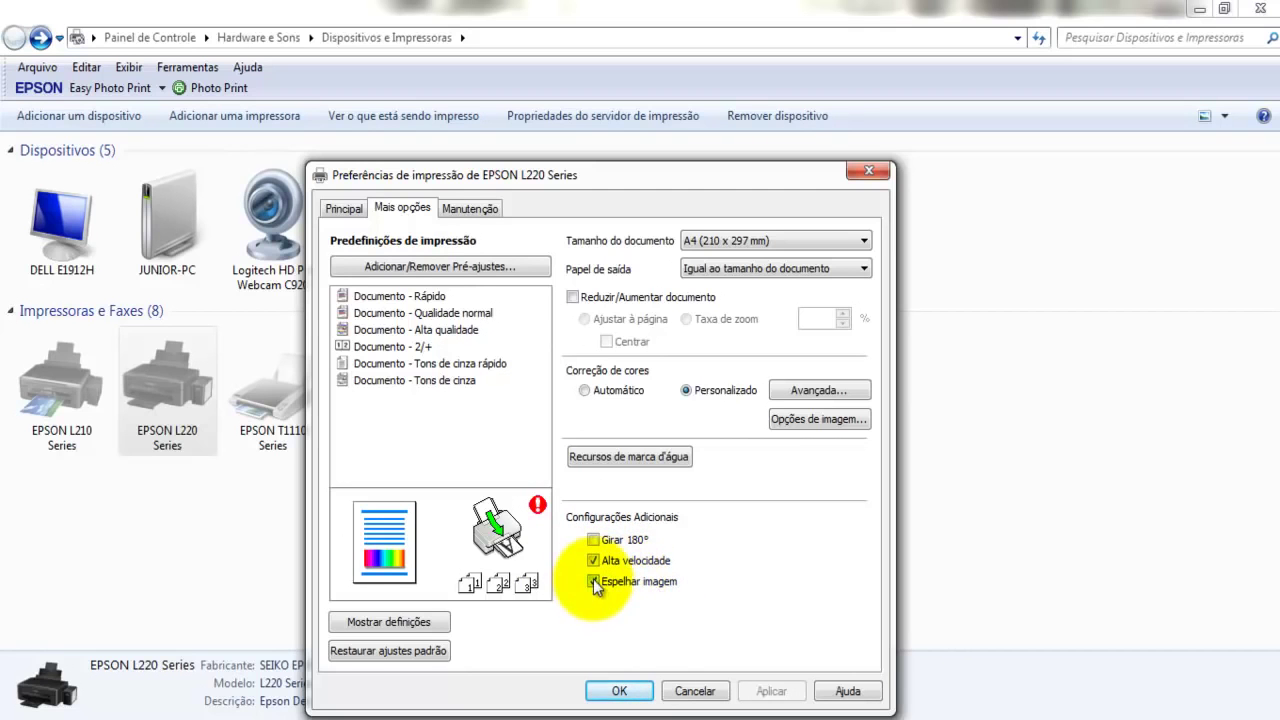
left_click(614, 690)
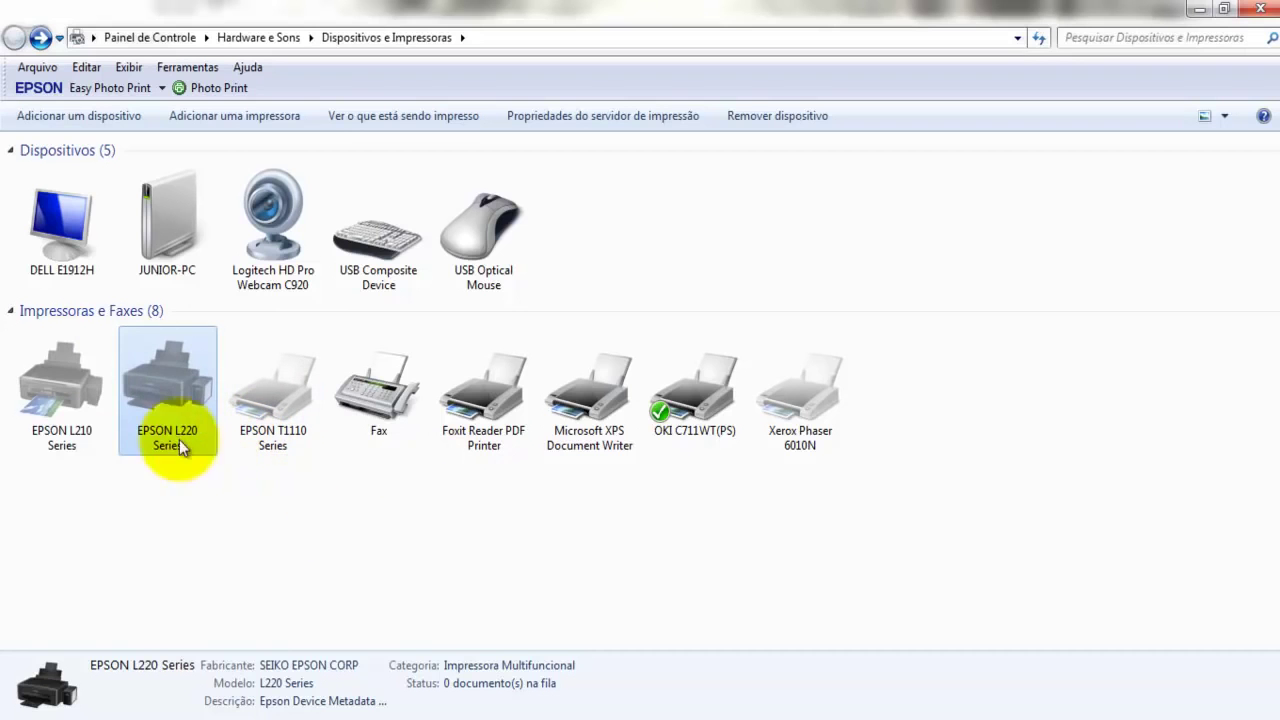
left_click(390, 503)
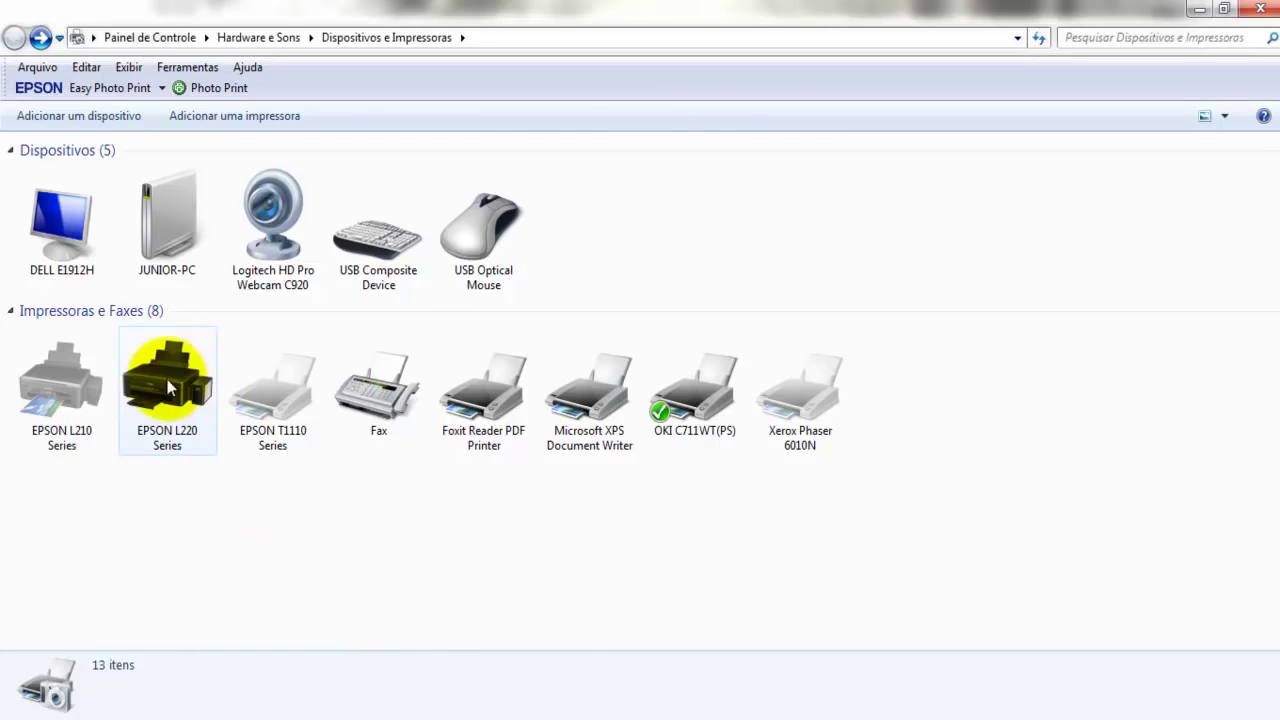
Close the Dispositivos e Impressoras window and bring forward the Cores avermelhadas na sublimação picture
mouse_move(168, 386)
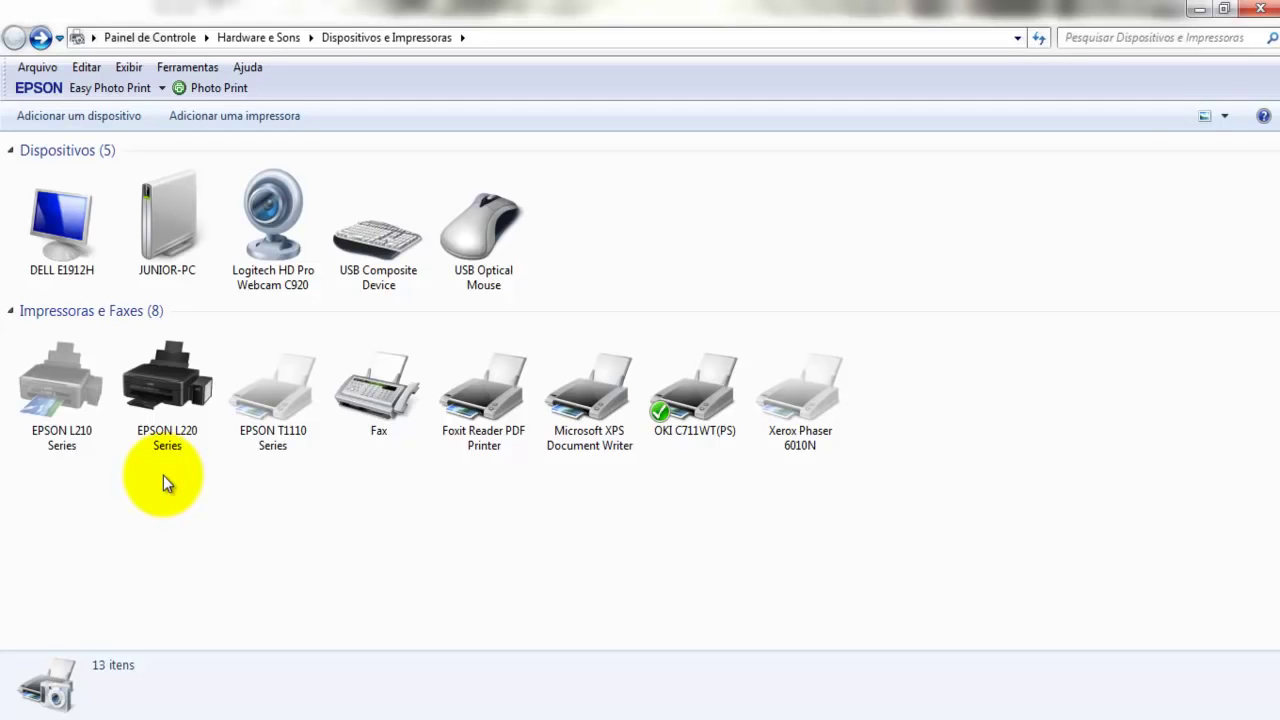
left_click(1254, 9)
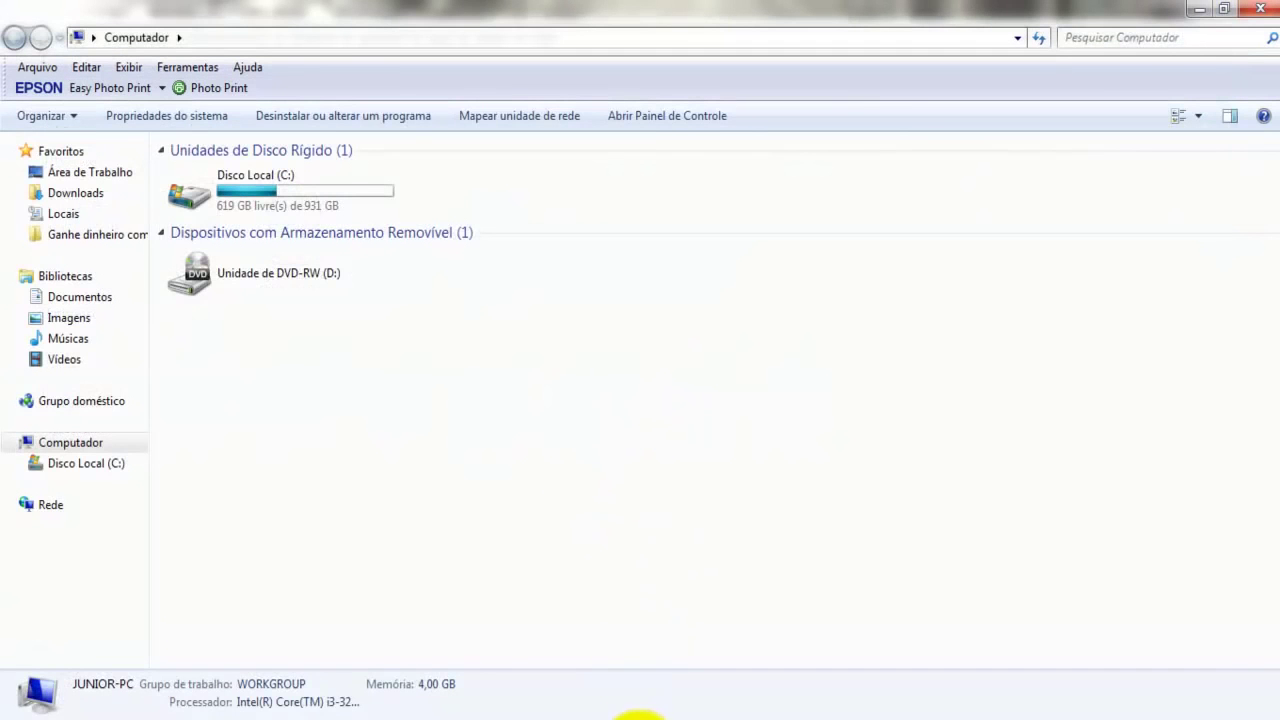
left_click(634, 714)
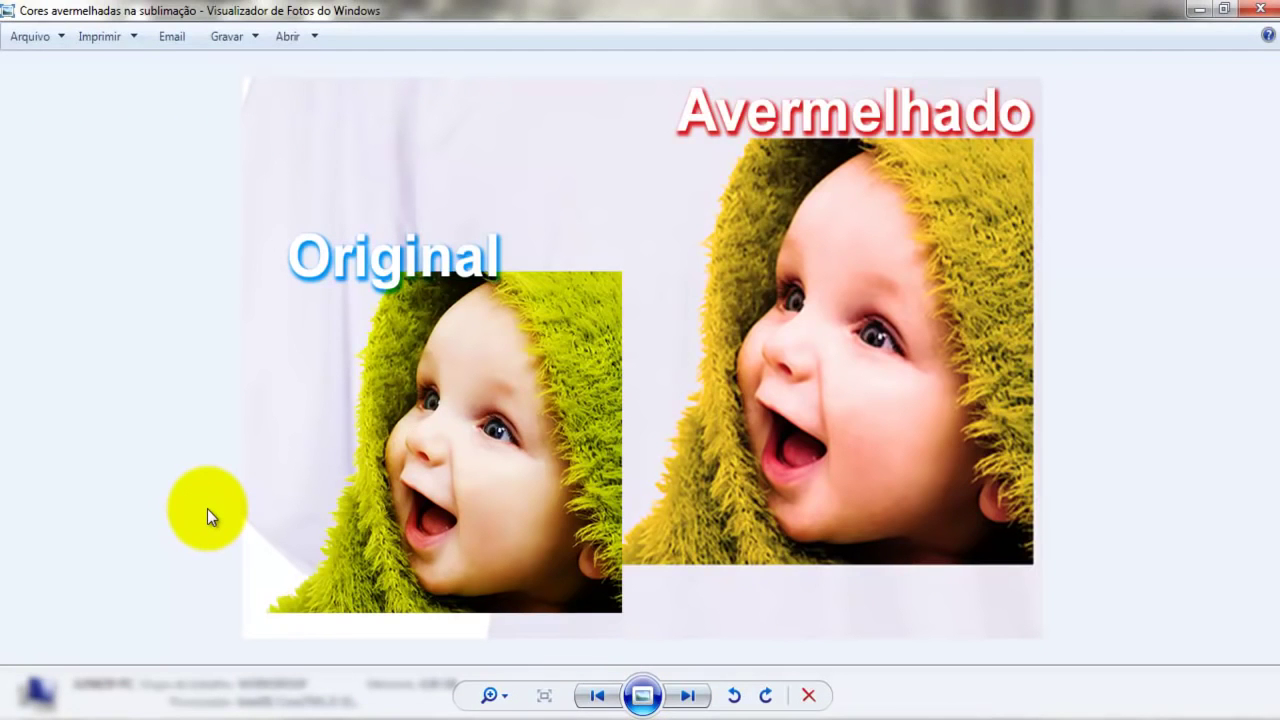
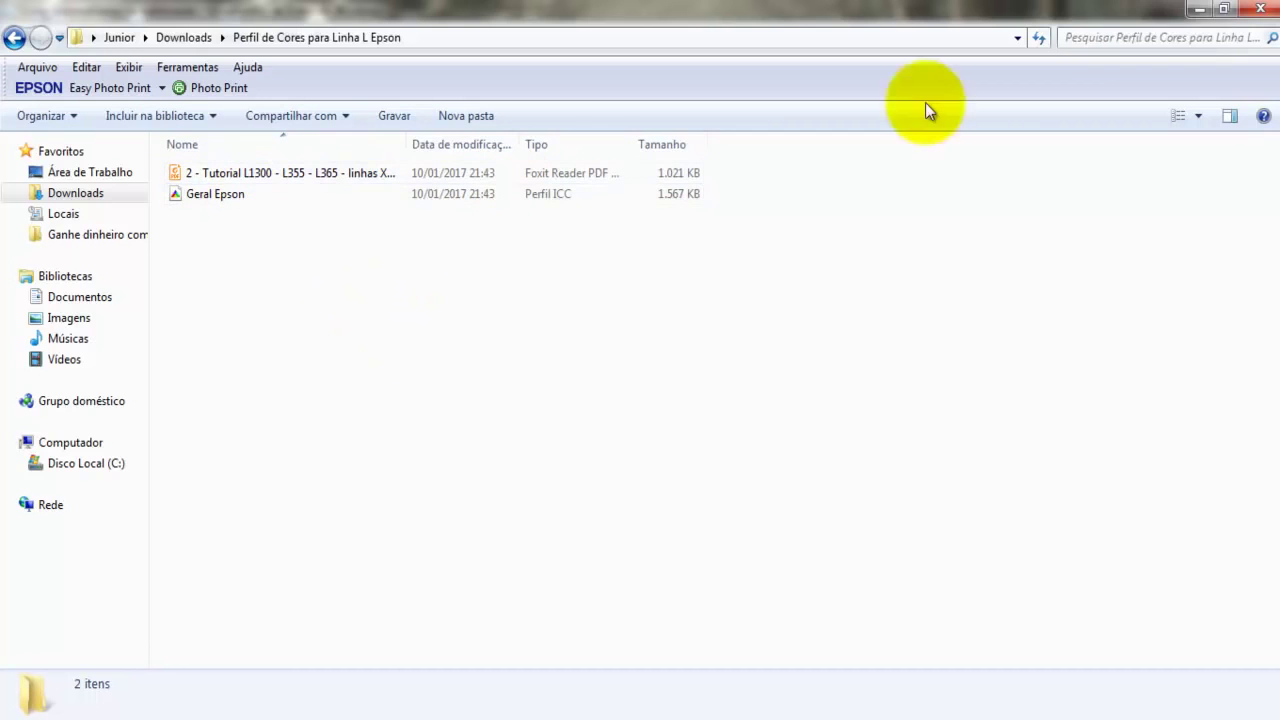
Minimize the profile download folder and open the Windows folder on Disco Local (C:) from Computador
left_click(1203, 14)
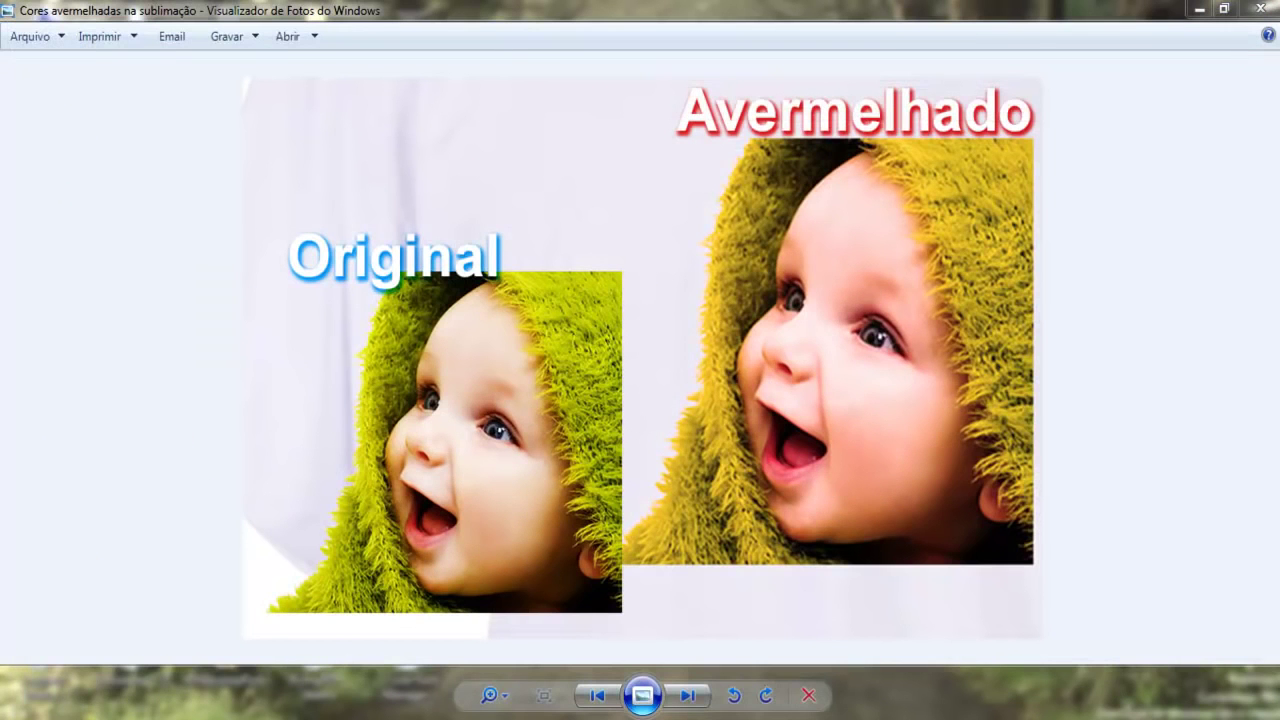
left_click(18, 708)
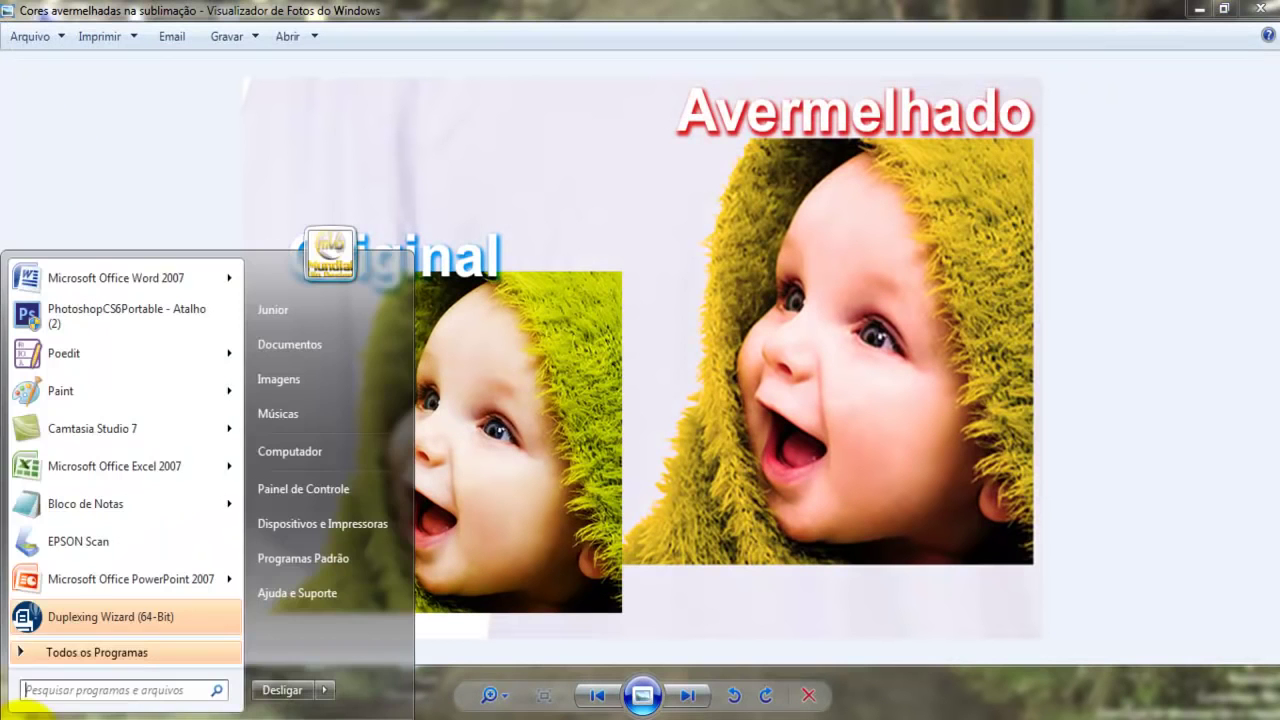
left_click(303, 456)
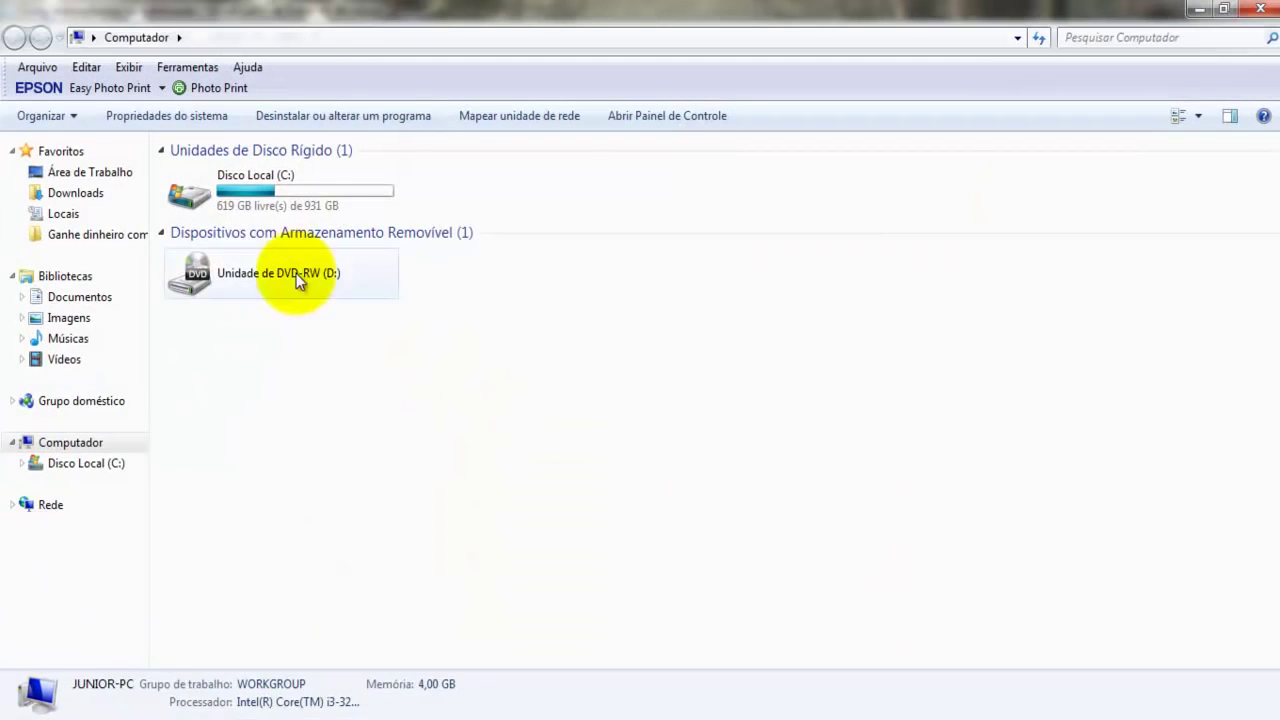
left_click(318, 191)
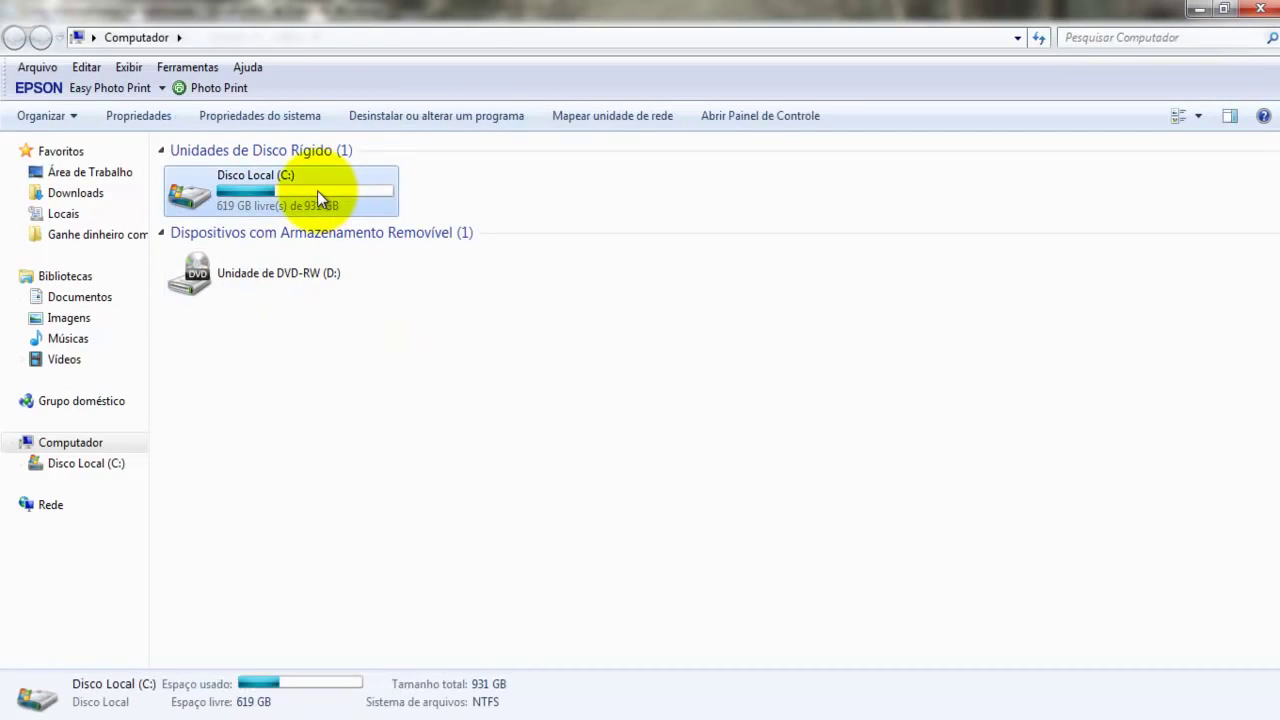
double_click(317, 191)
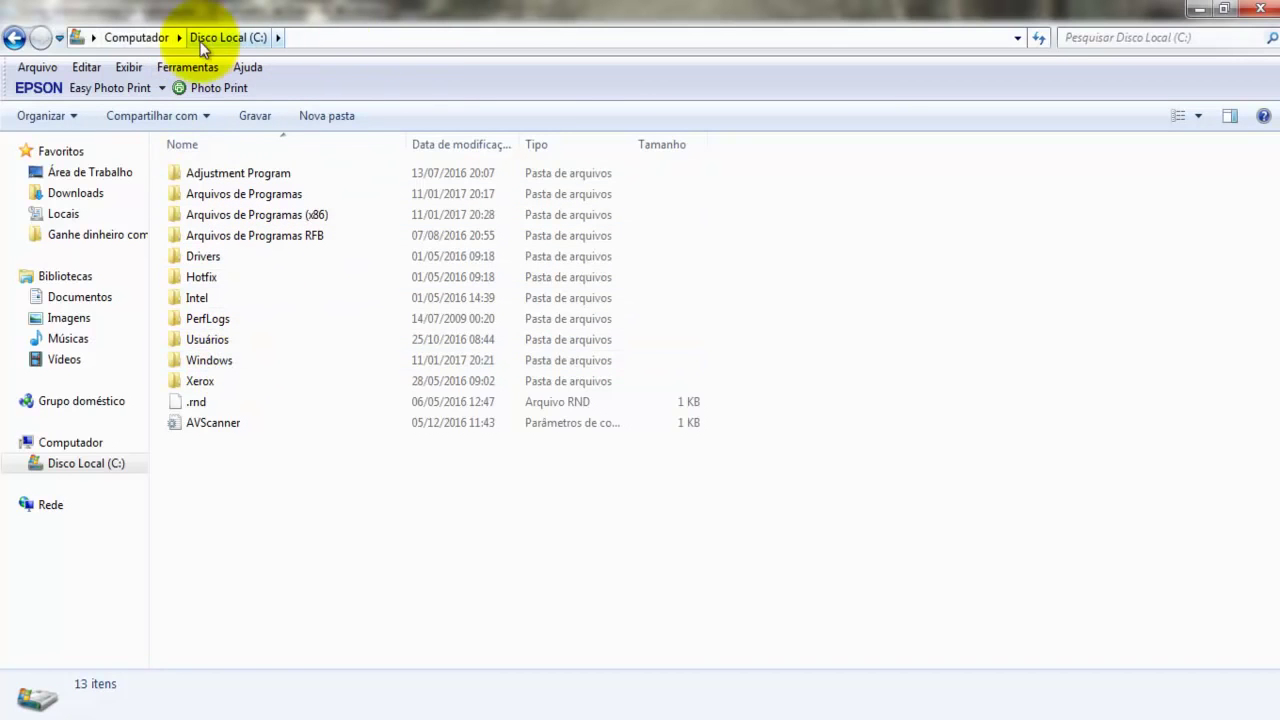
left_click(206, 364)
double_click(205, 361)
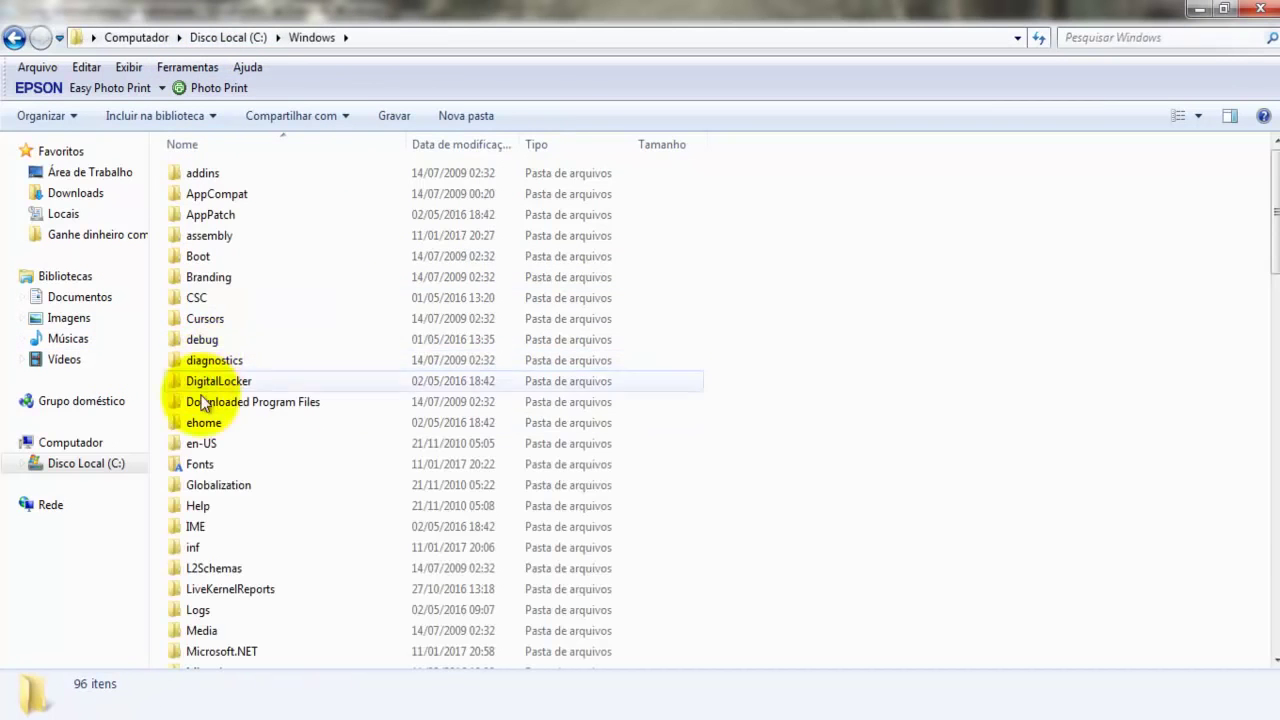
Find and open the System32 folder inside the Windows folder
scroll(335, 445, "down", 2)
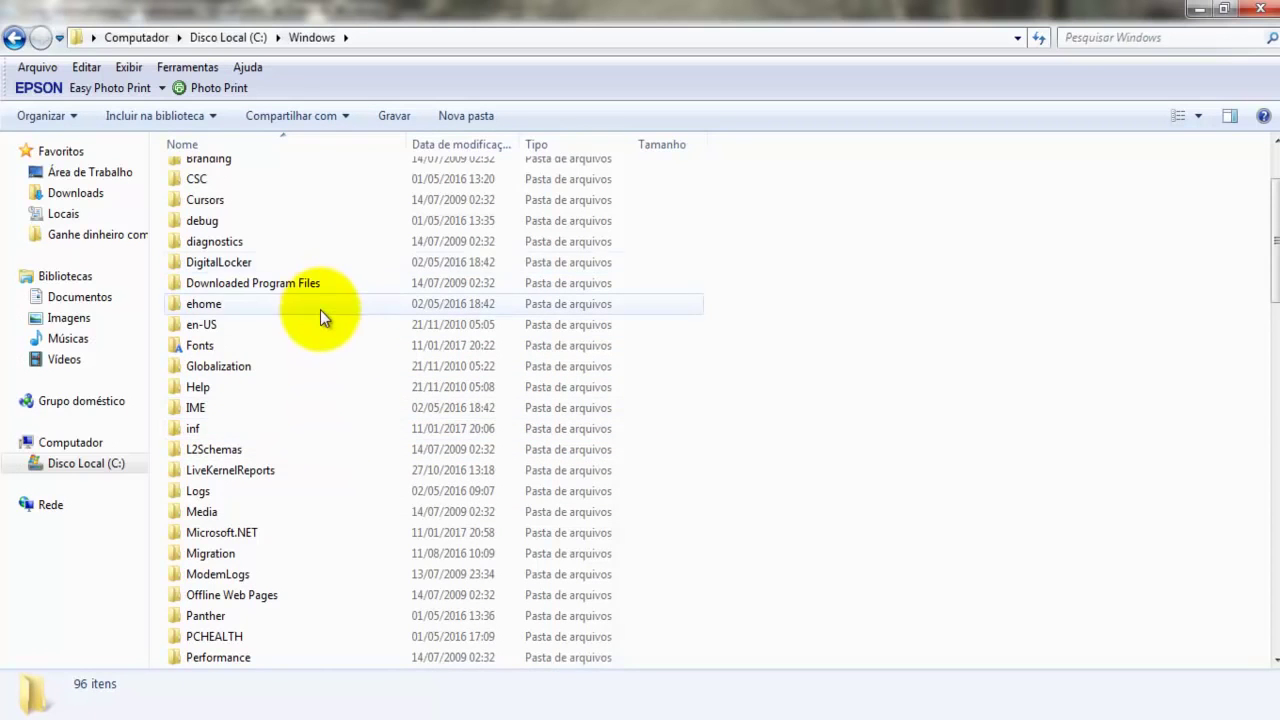
scroll(322, 312, "up", 2)
scroll(322, 312, "down", 2)
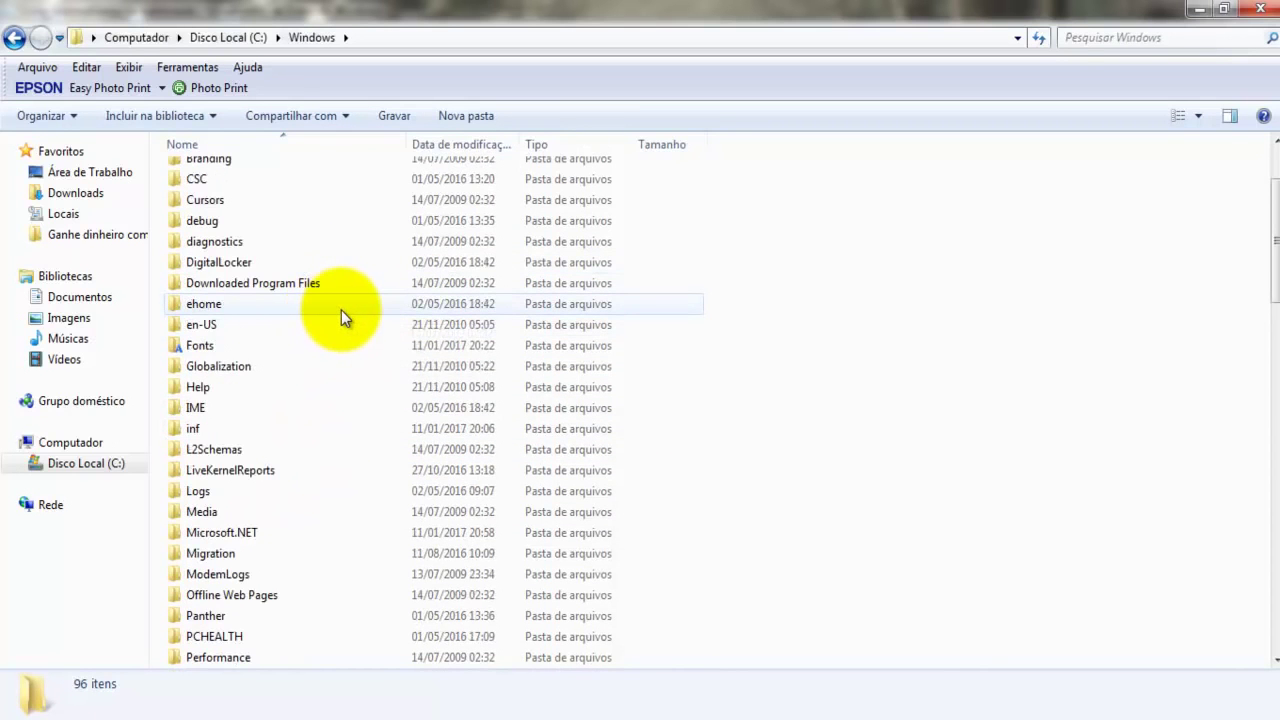
scroll(338, 316, "down", 1)
scroll(335, 316, "down", 2)
scroll(335, 325, "down", 7)
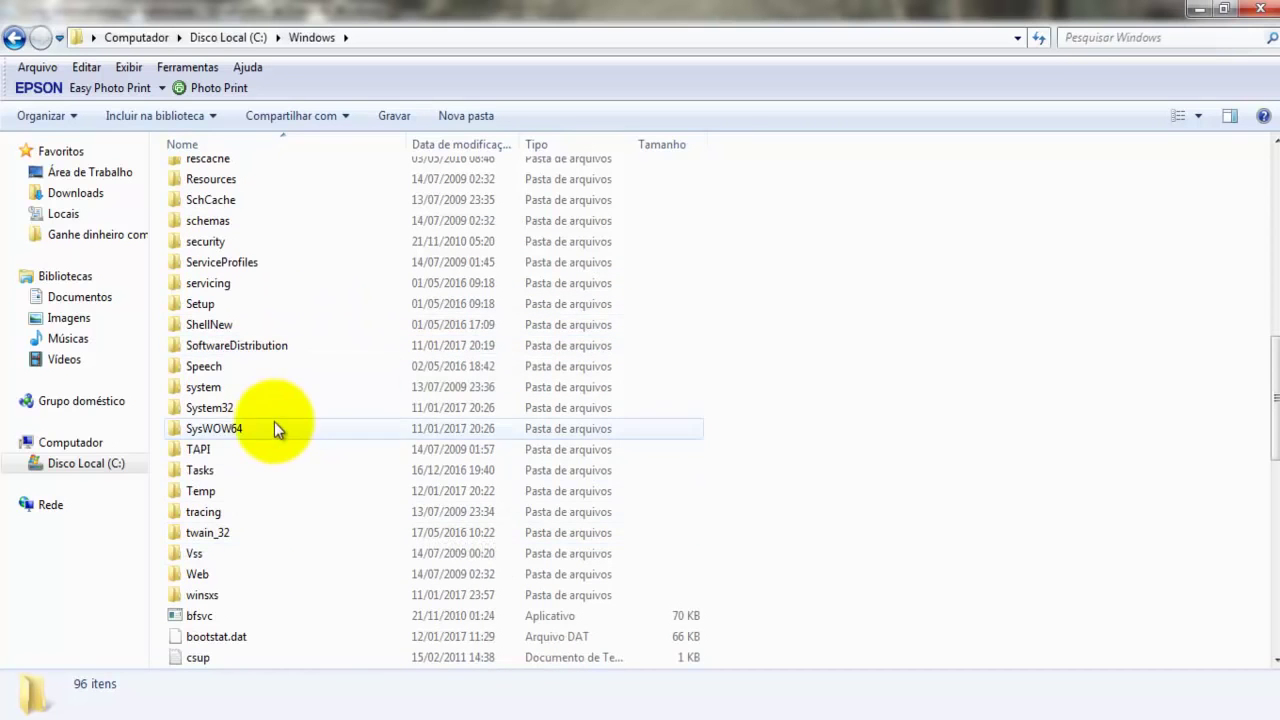
double_click(228, 412)
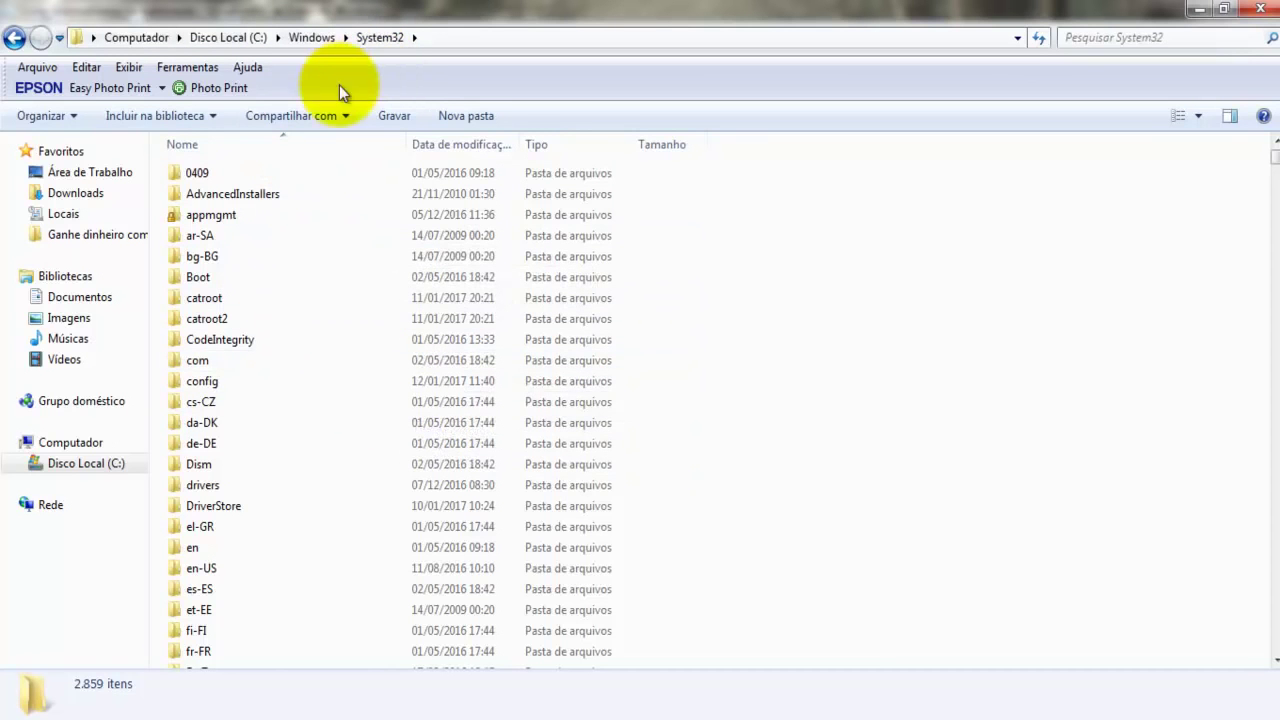
Within System32, go to the spool folder and open drivers and its color subfolder
scroll(337, 475, "down", 2)
scroll(333, 462, "down", 6)
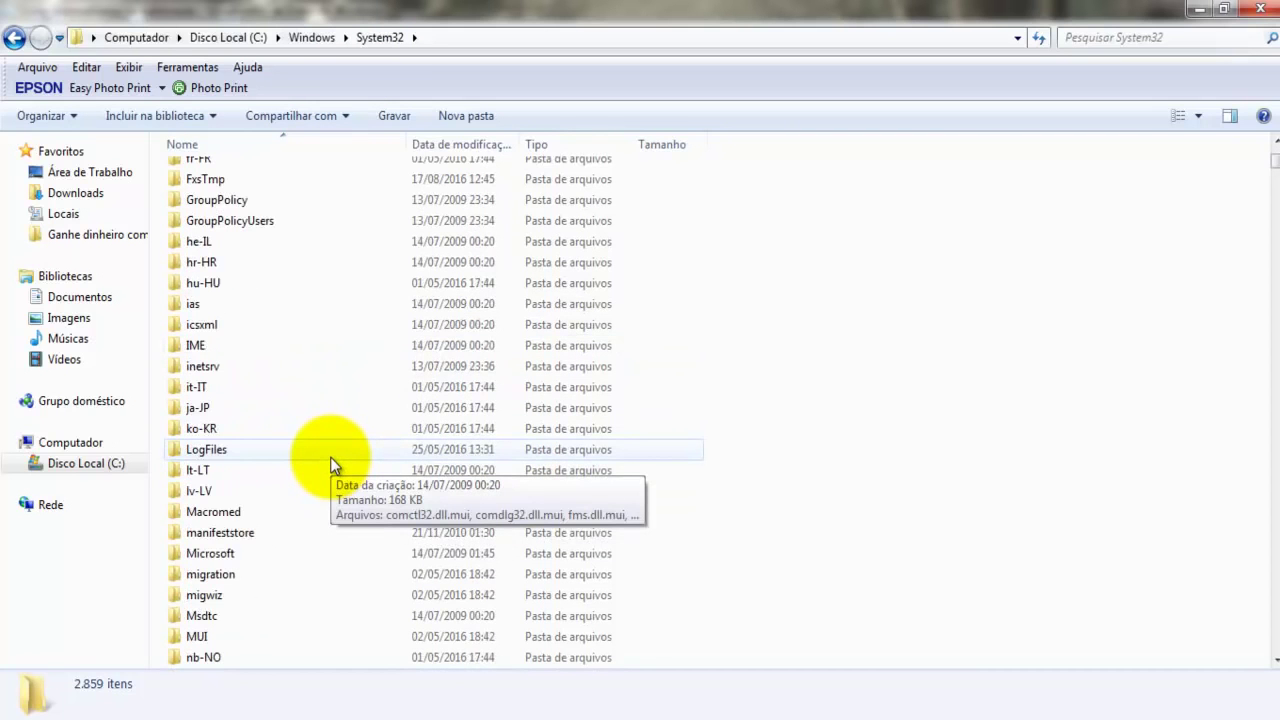
scroll(330, 458, "down", 6)
scroll(326, 461, "down", 3)
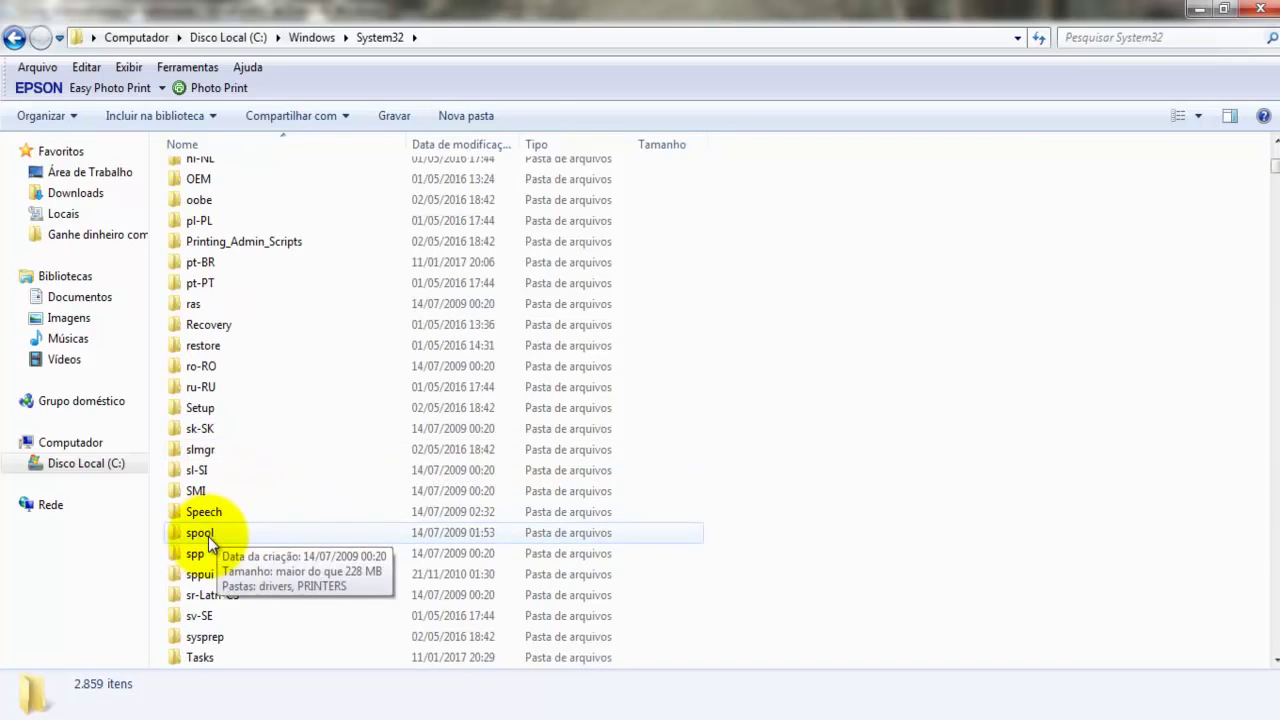
double_click(208, 536)
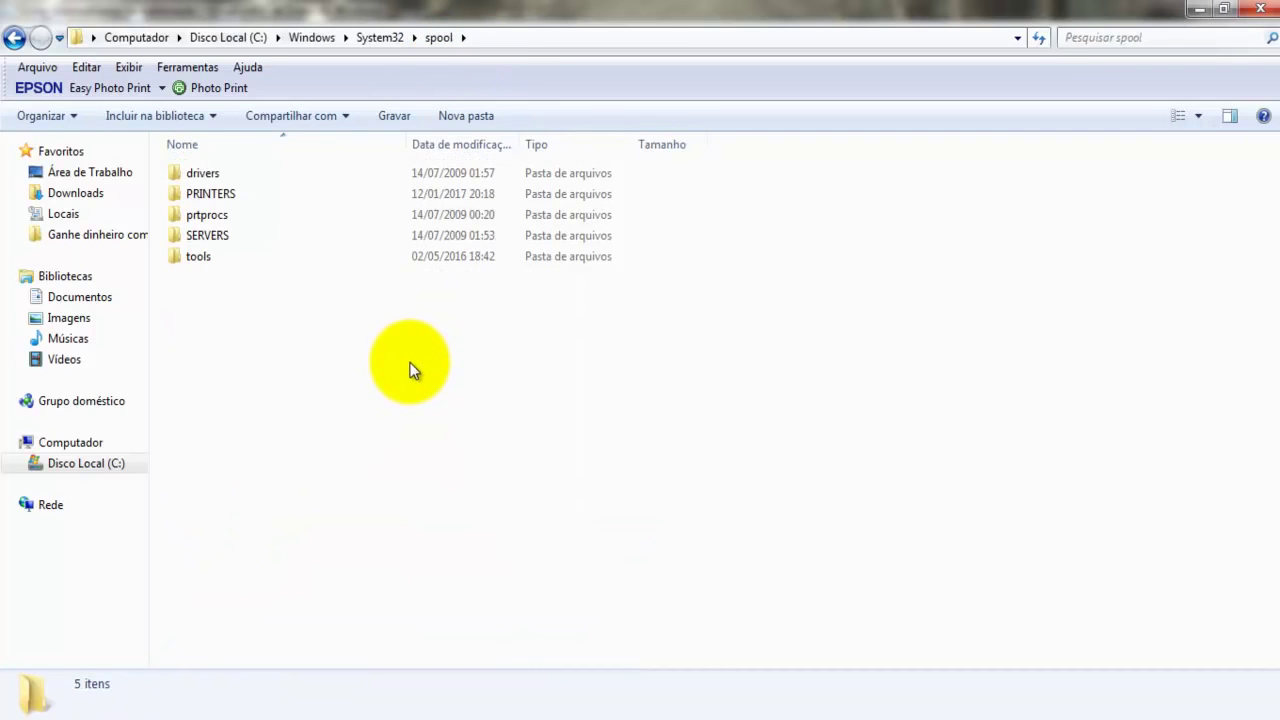
double_click(204, 173)
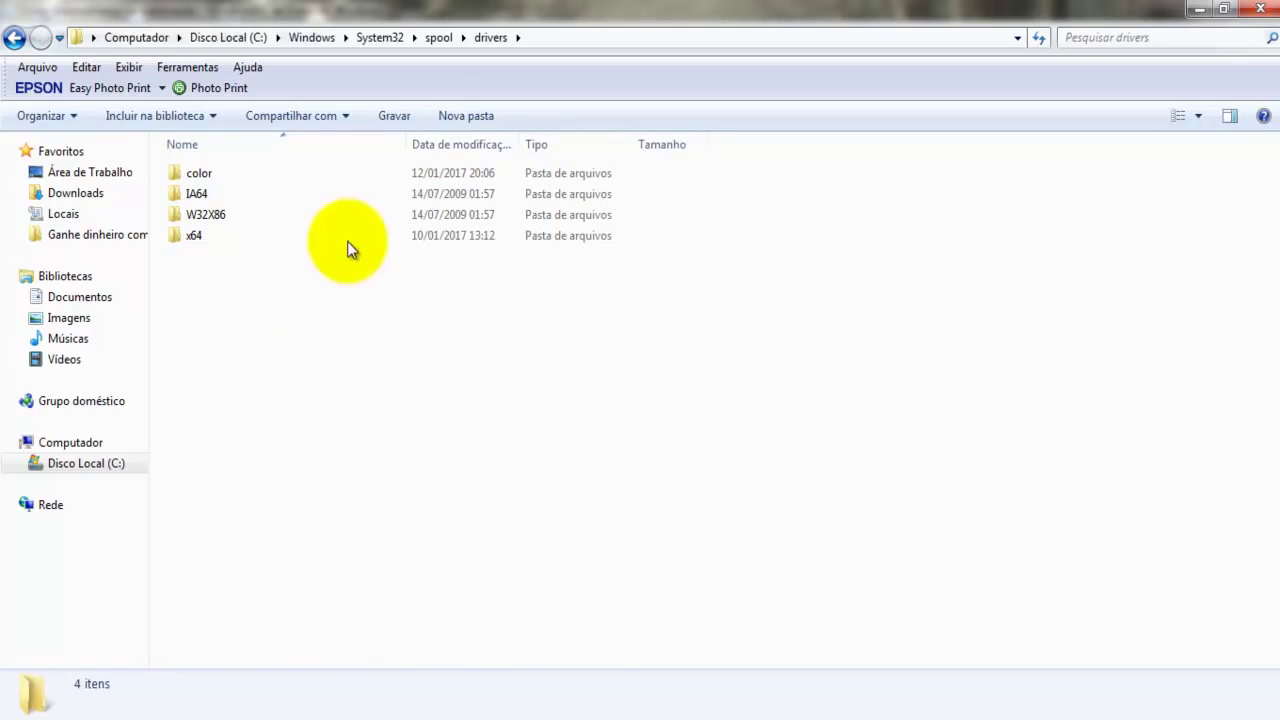
double_click(205, 171)
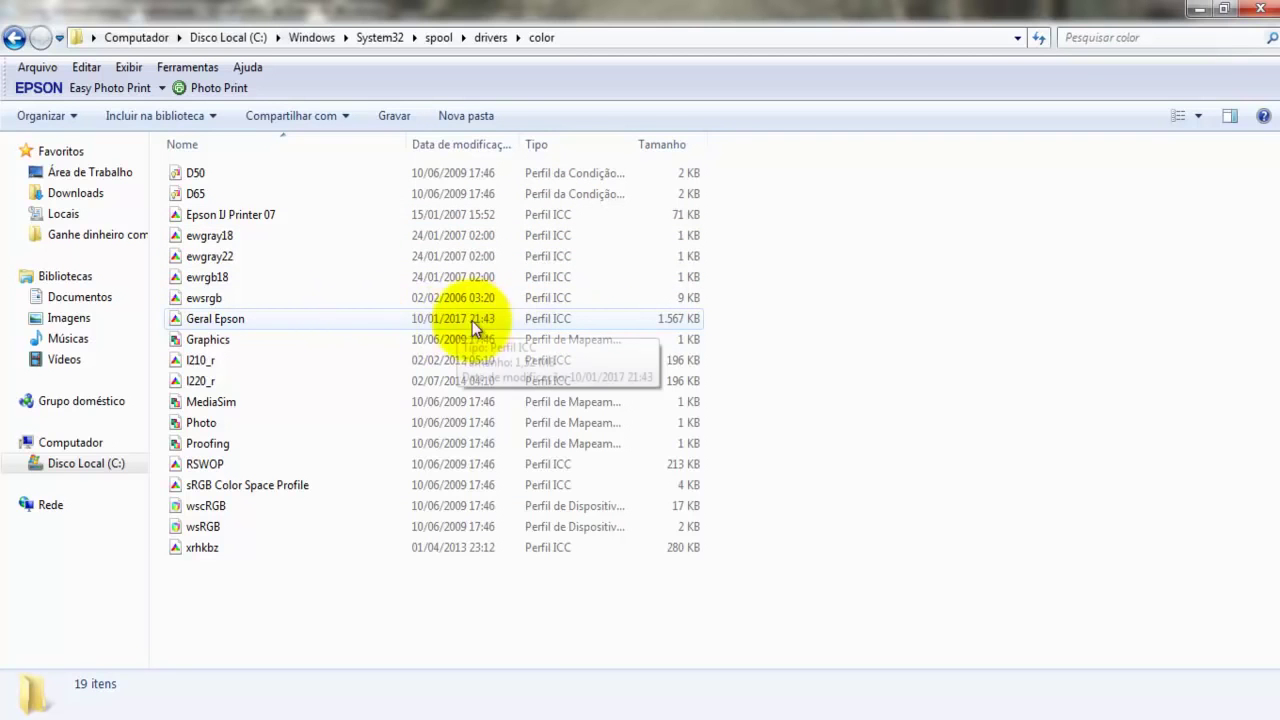
Delete the Geral Epson ICC profile from the color folder, moving it to the Lixeira
left_click(238, 319)
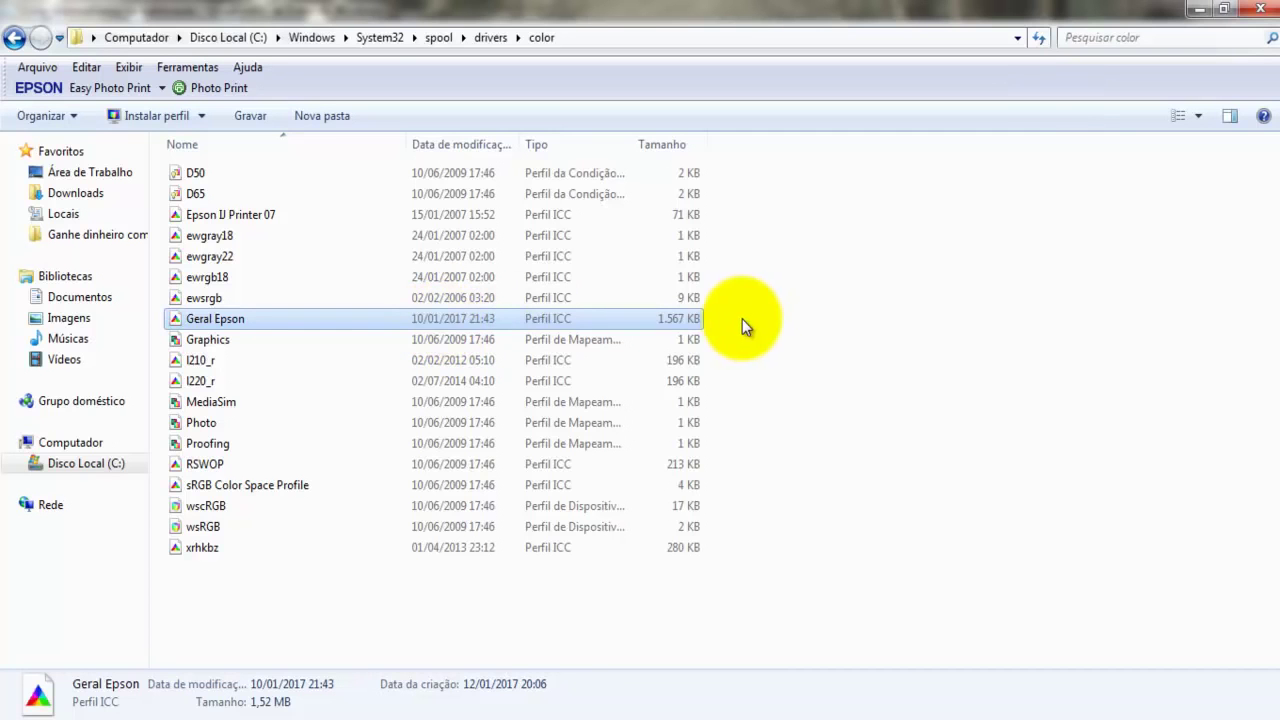
key("Delete")
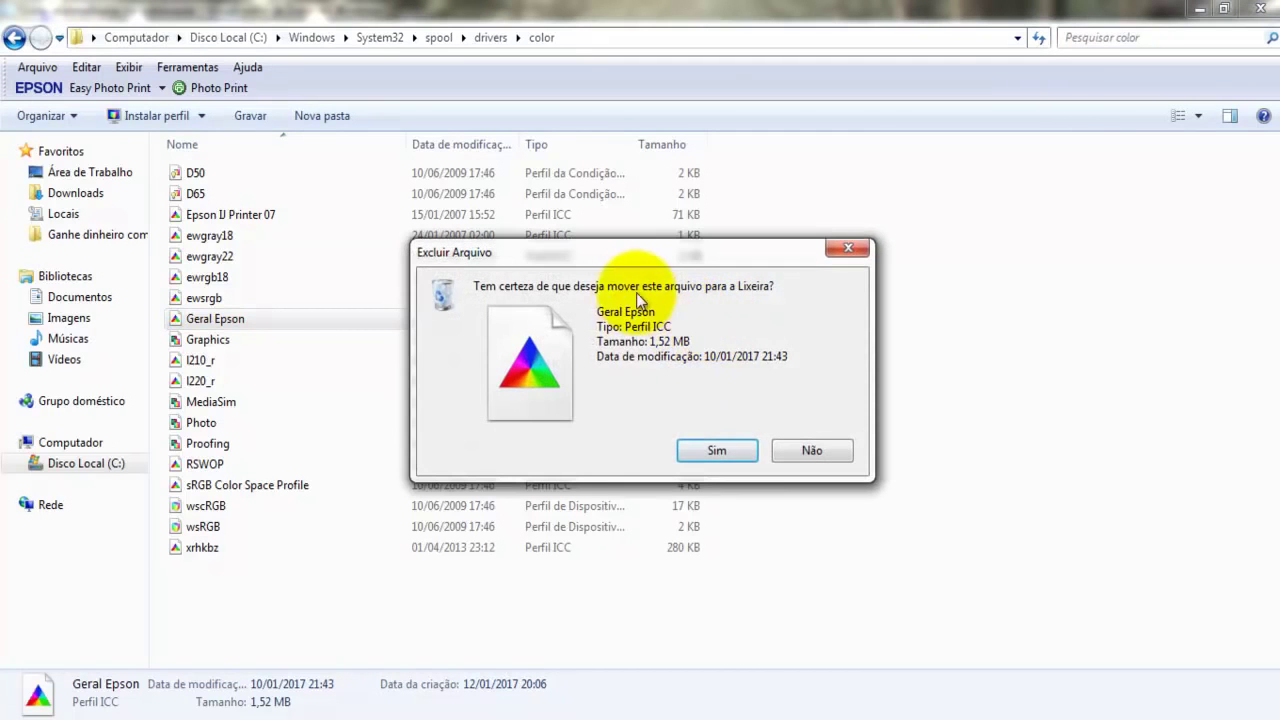
left_click(719, 447)
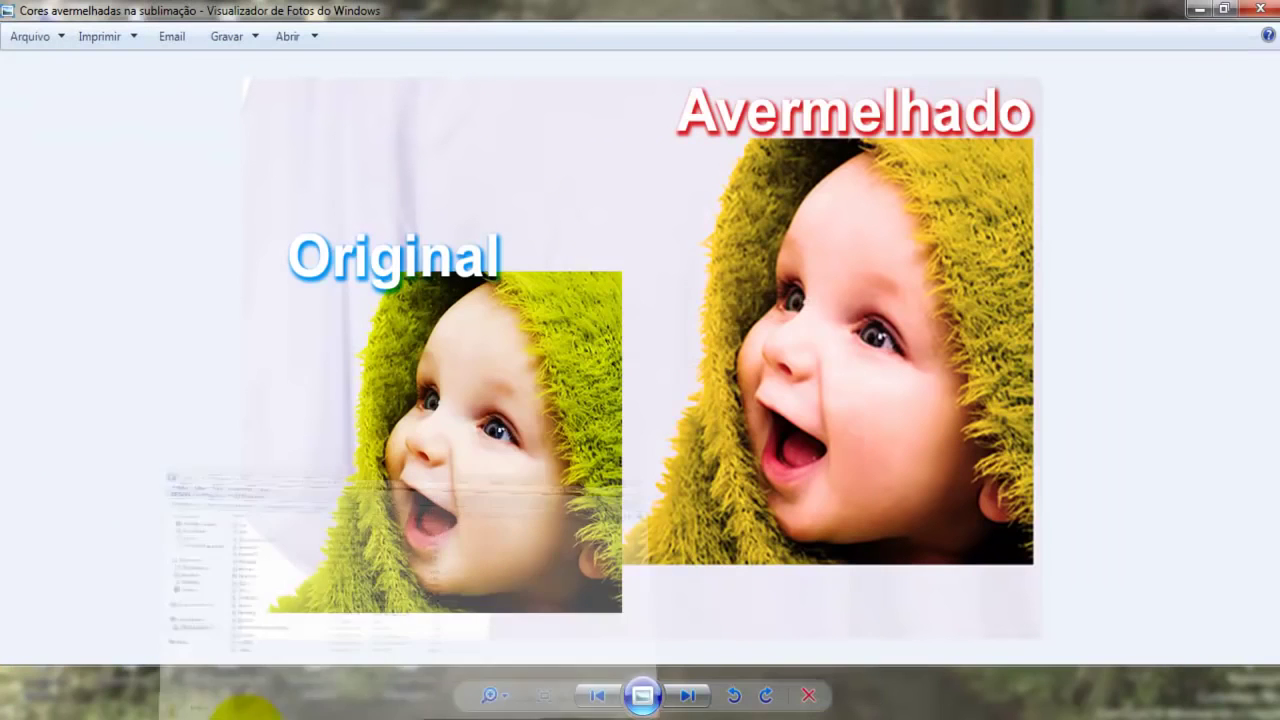
Open the Perfil de Cores para Linha L Epson folder in Downloads and select the Geral Epson profile
left_click(250, 708)
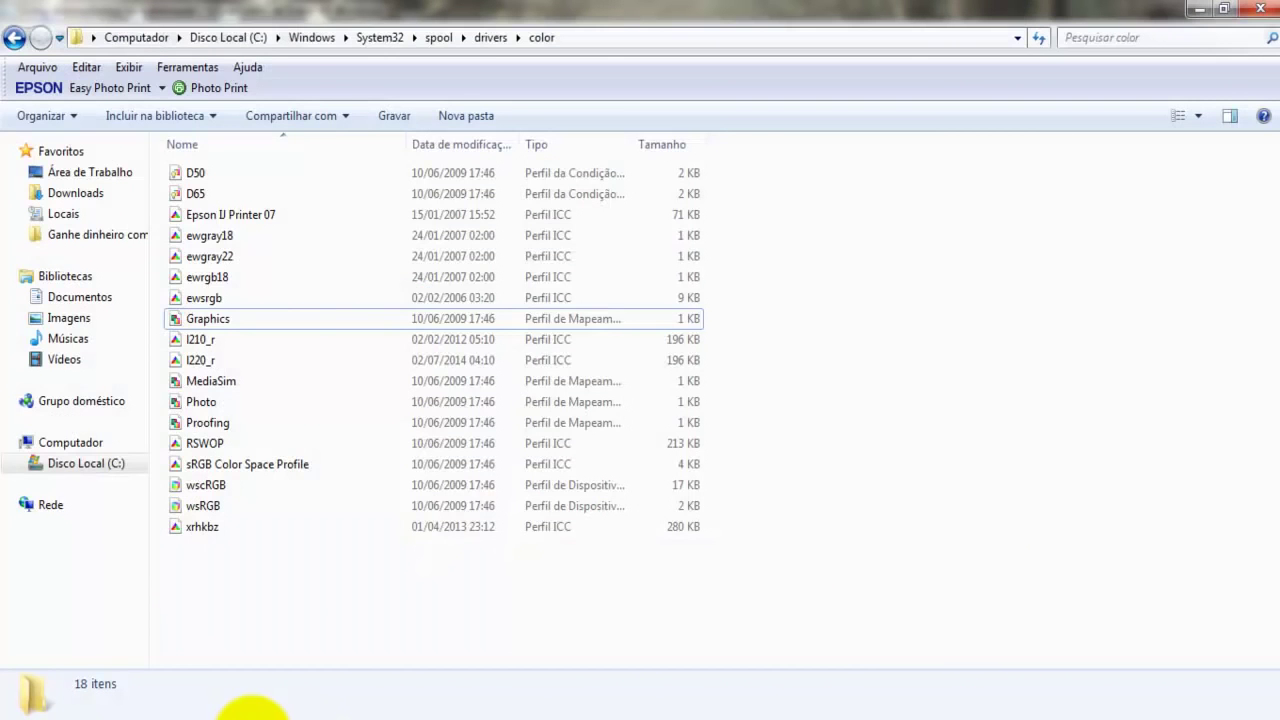
left_click(62, 193)
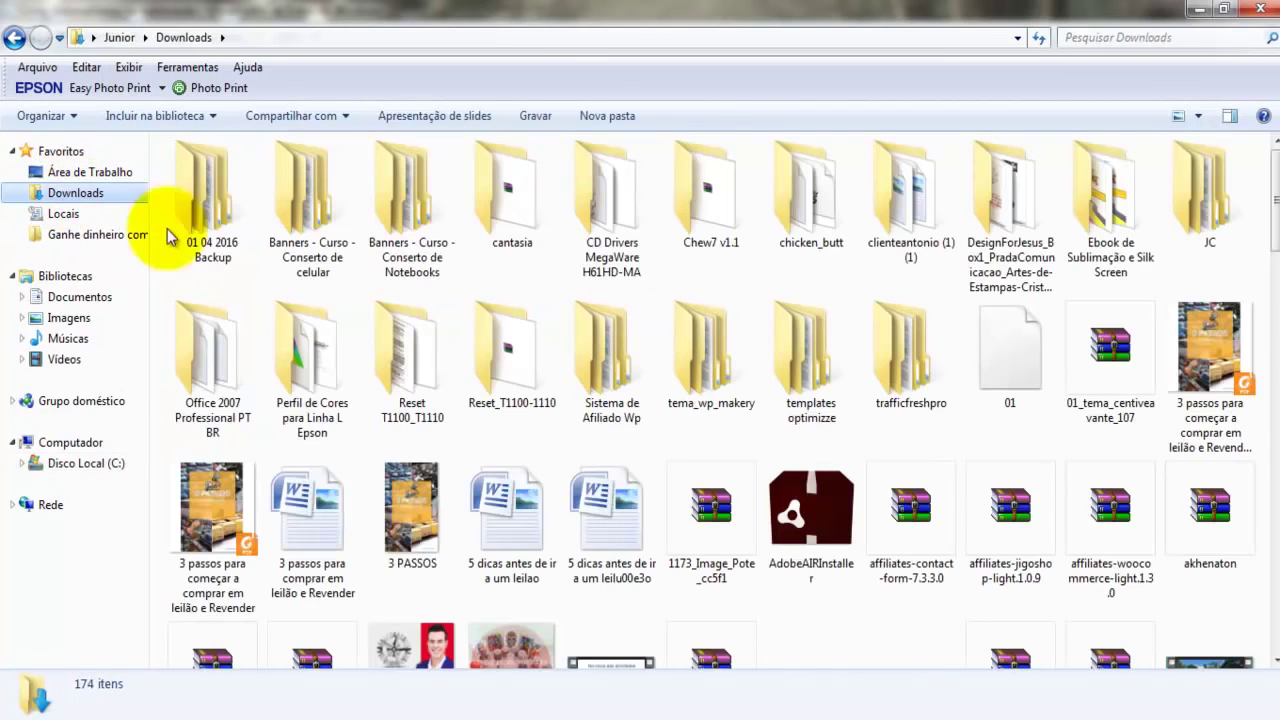
double_click(310, 360)
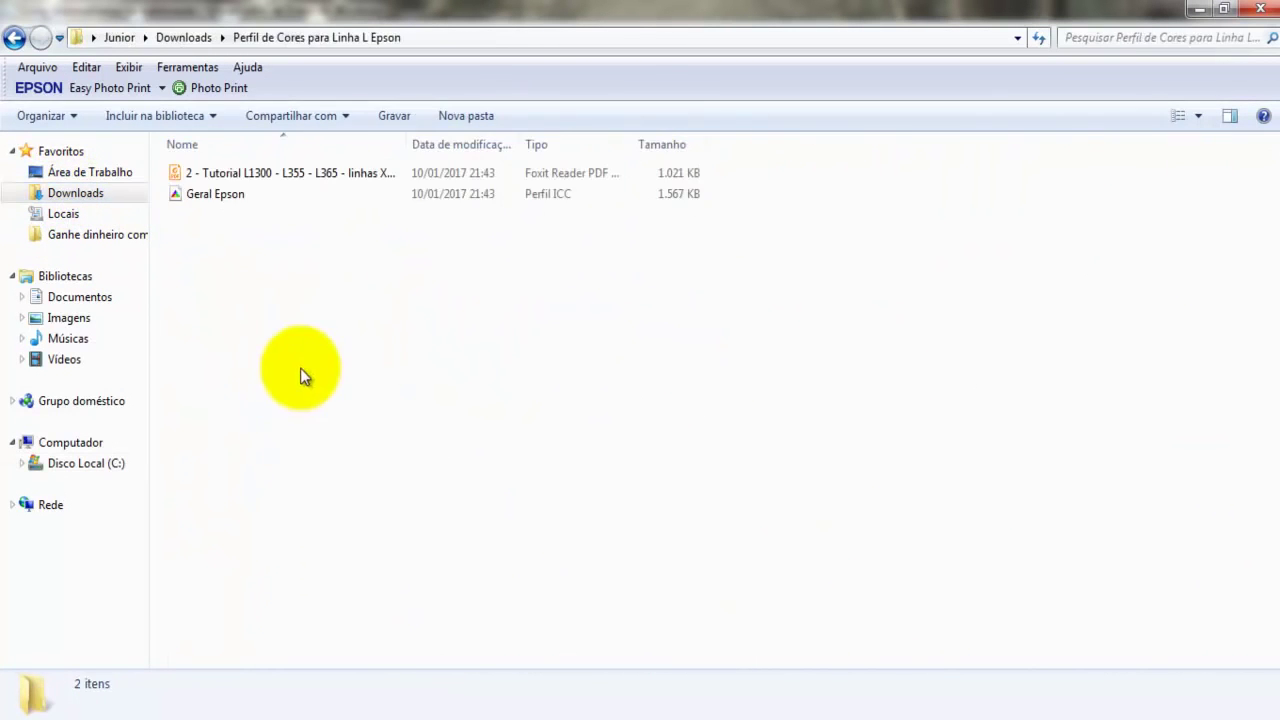
left_click(213, 196)
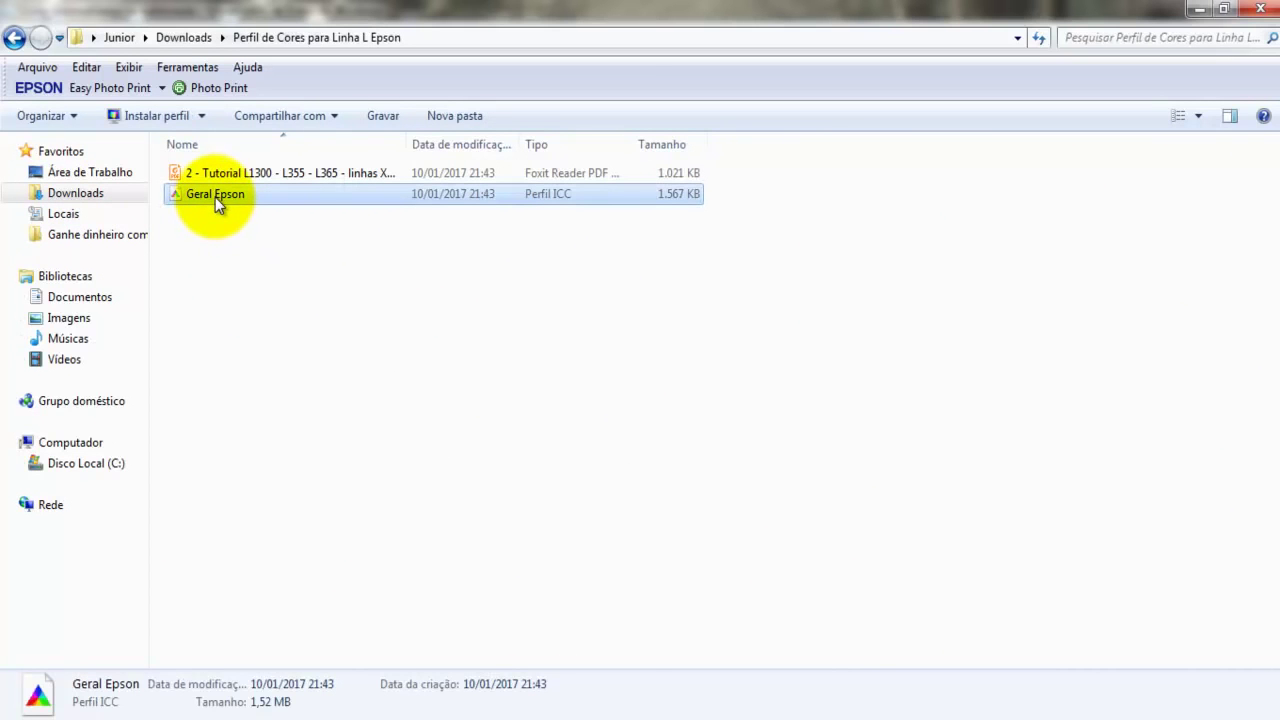
left_click(290, 220)
left_click(252, 196)
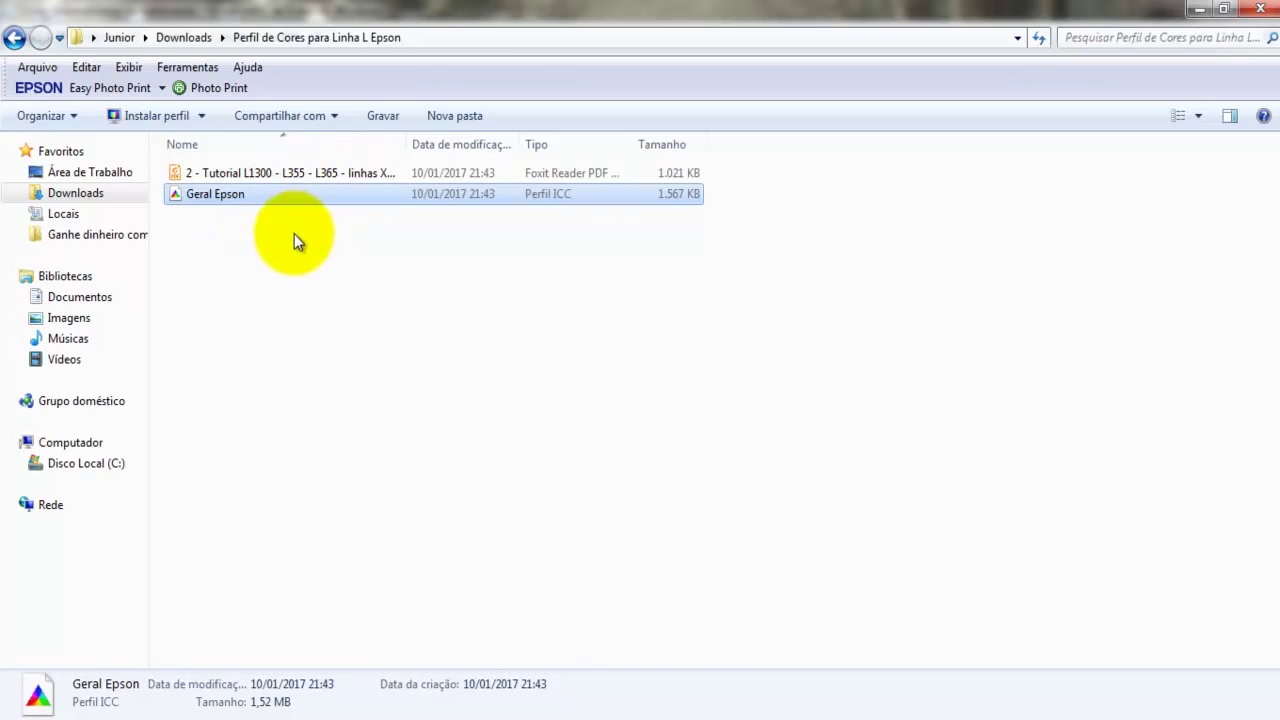
left_click(1199, 9)
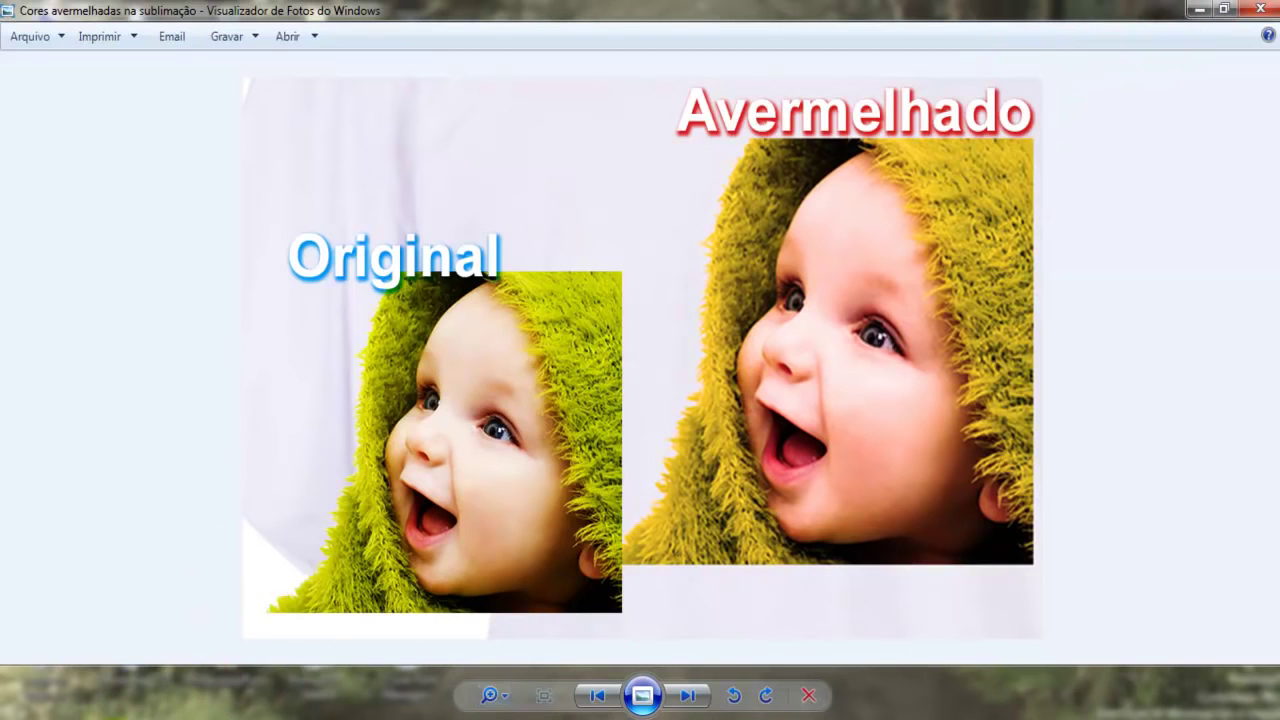
left_click(190, 712)
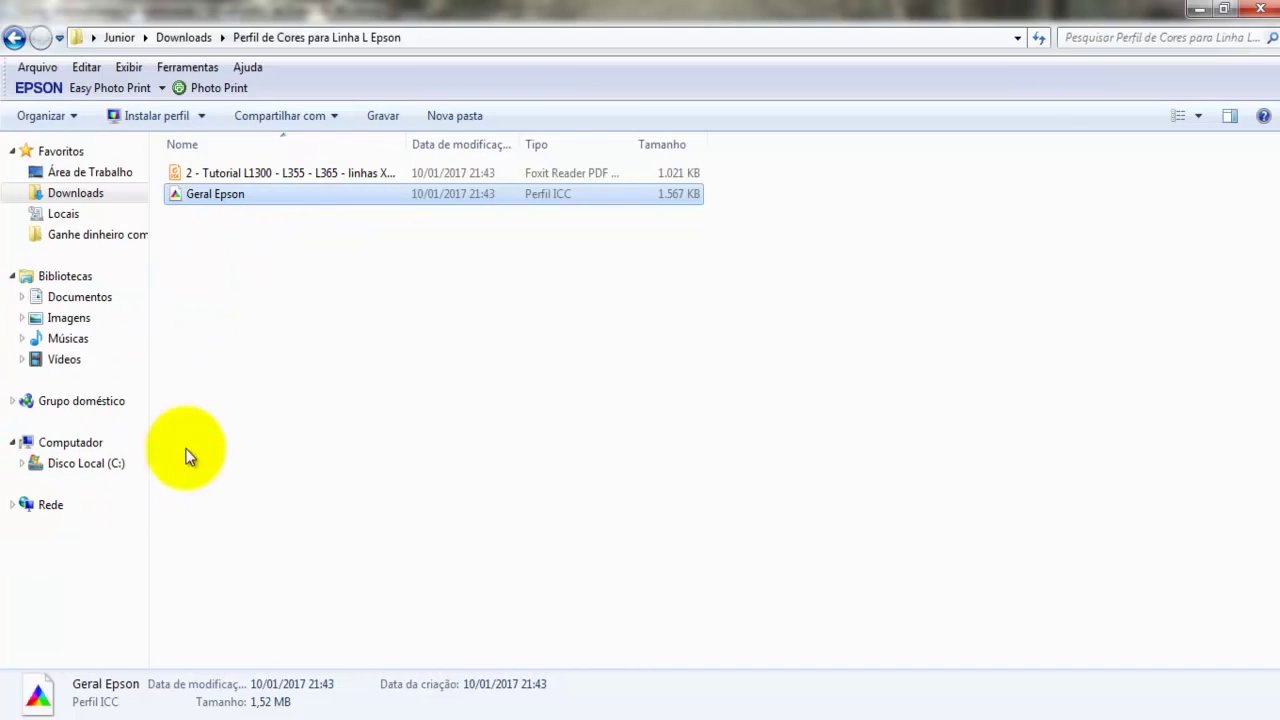
Install the Geral Epson ICC profile from the download folder with Instalar perfil
right_click(251, 195)
left_click(252, 204)
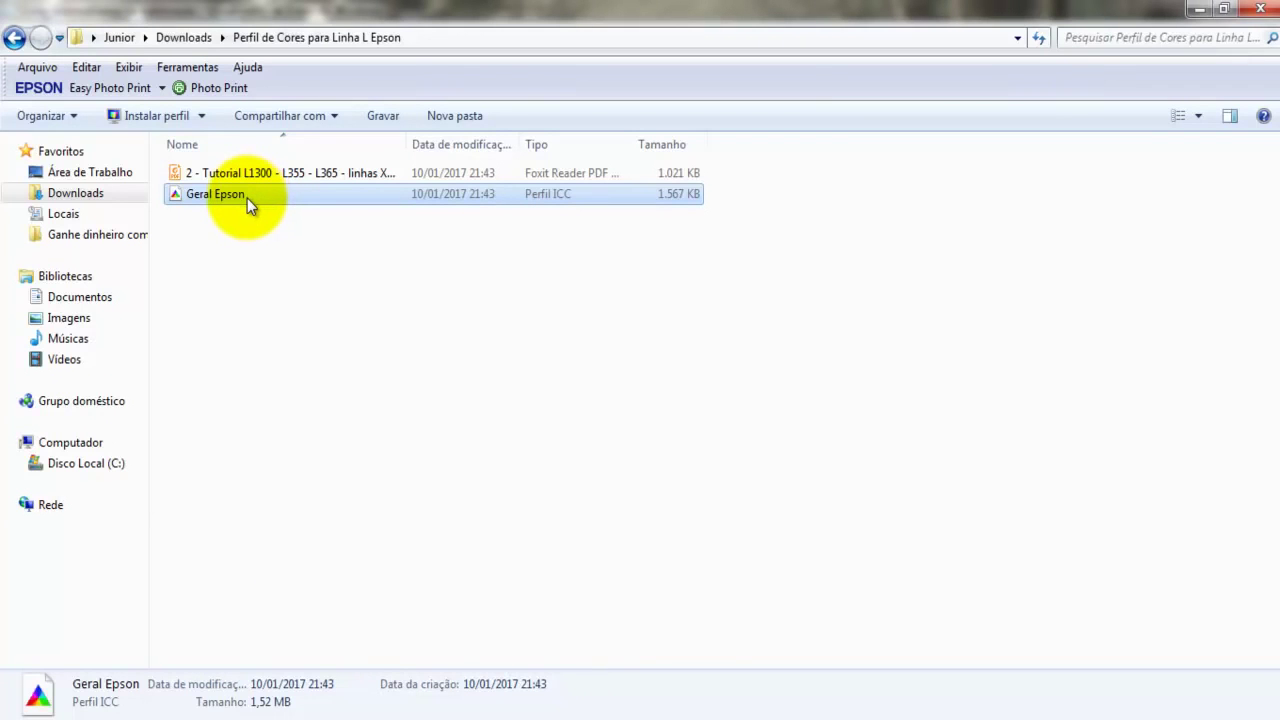
right_click(247, 198)
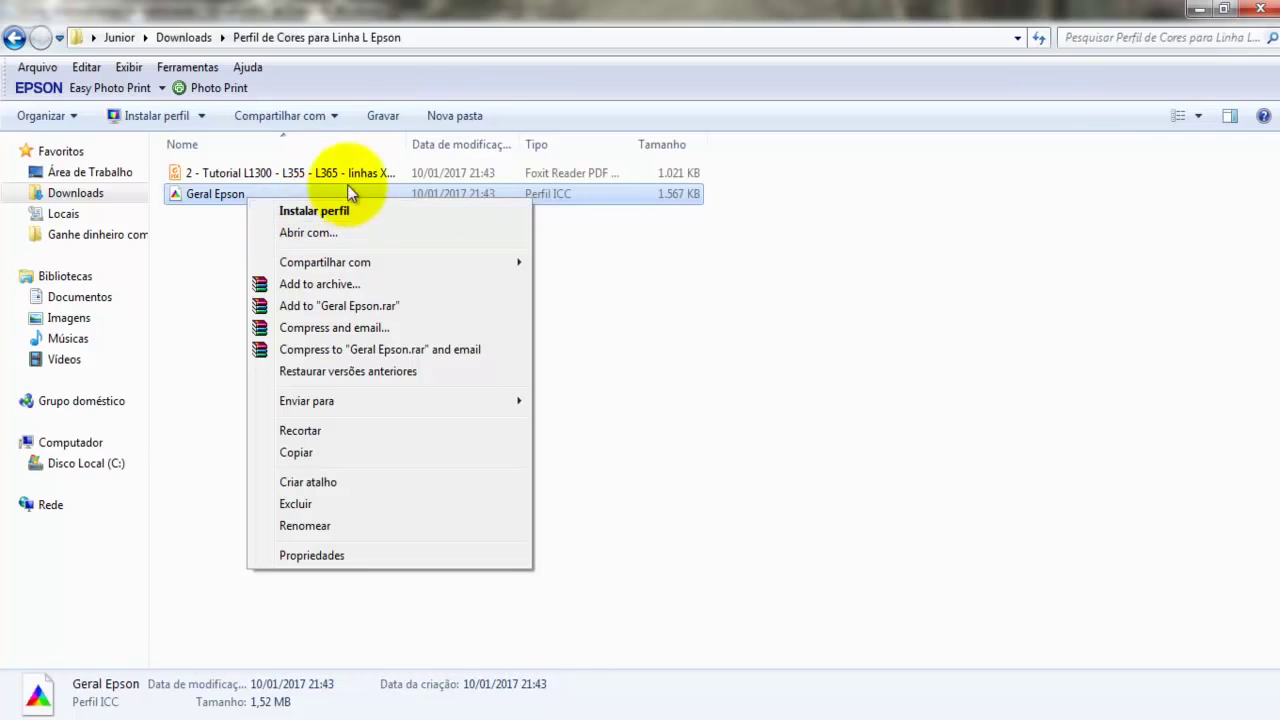
left_click(299, 213)
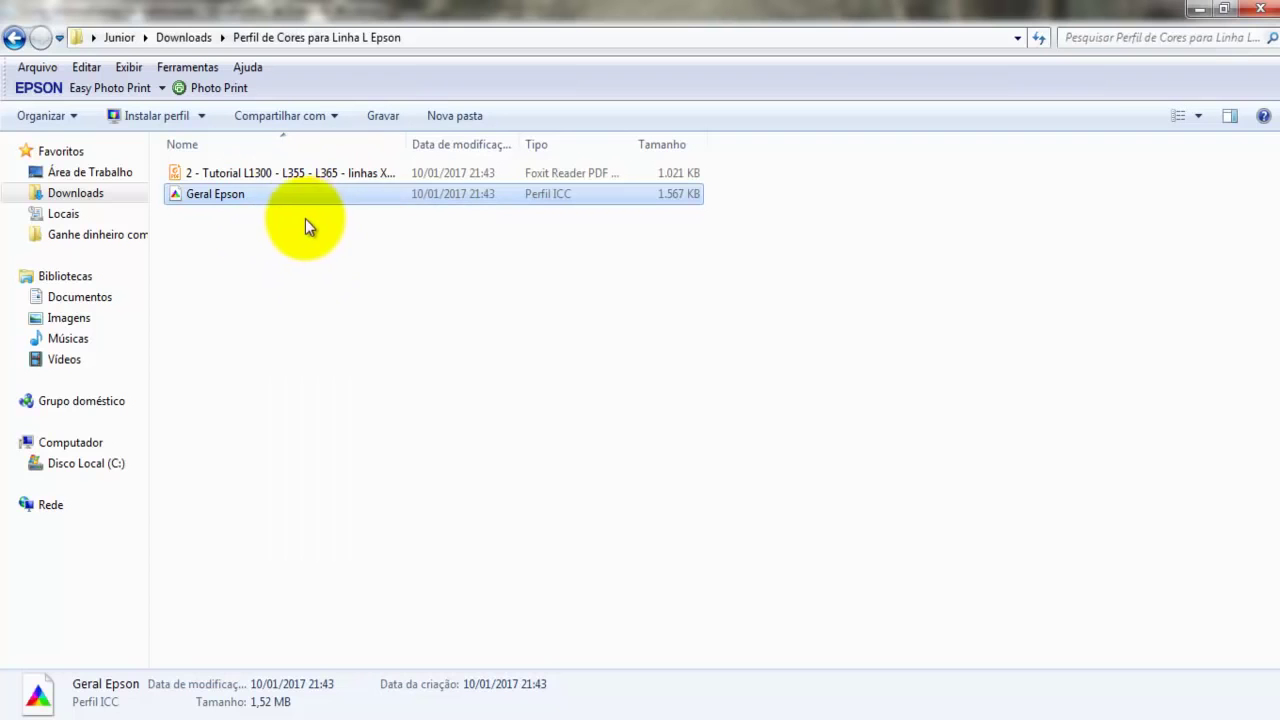
left_click(273, 197)
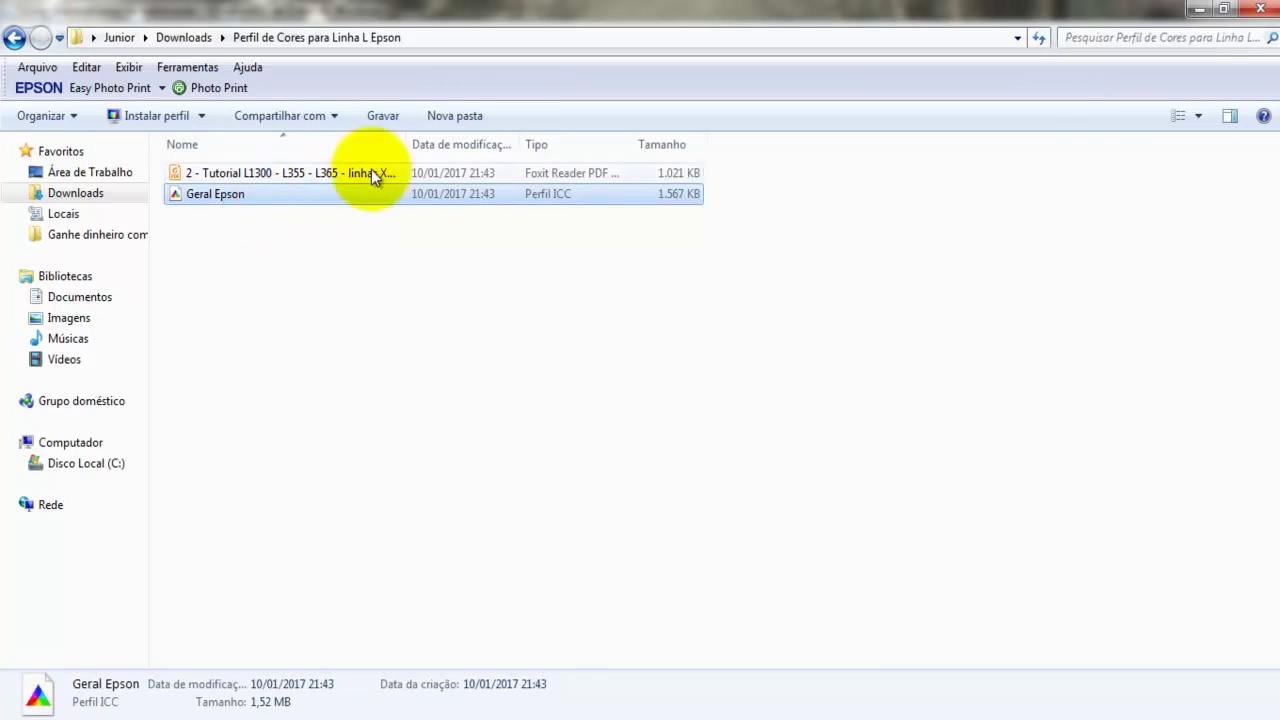
left_click(12, 705)
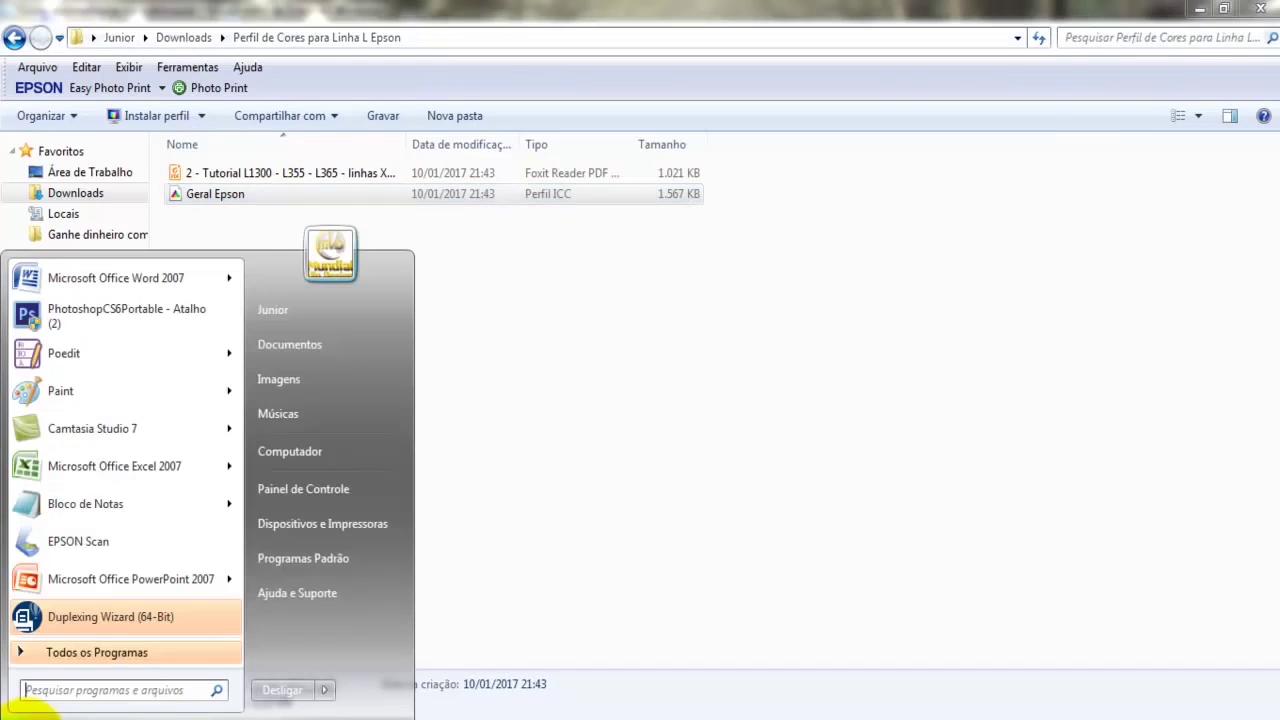
left_click(608, 351)
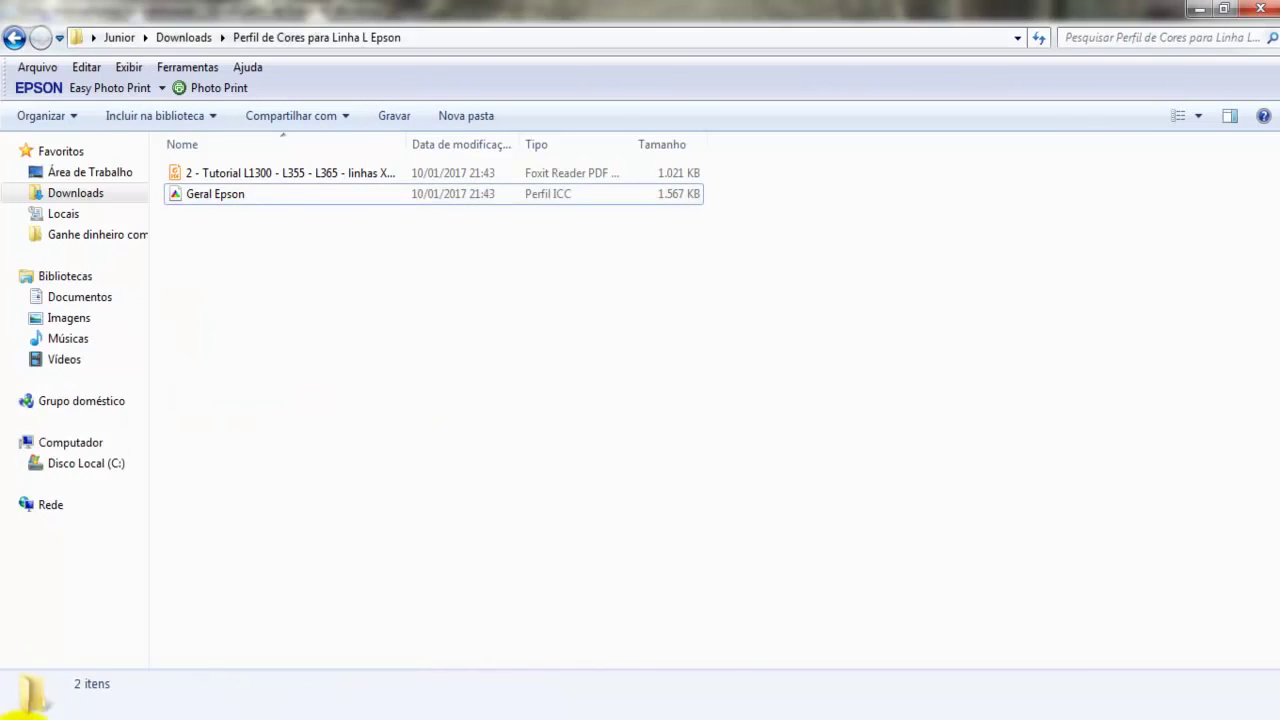
Open the System32 folder inside the Windows folder on Disco Local (C:)
left_click(10, 712)
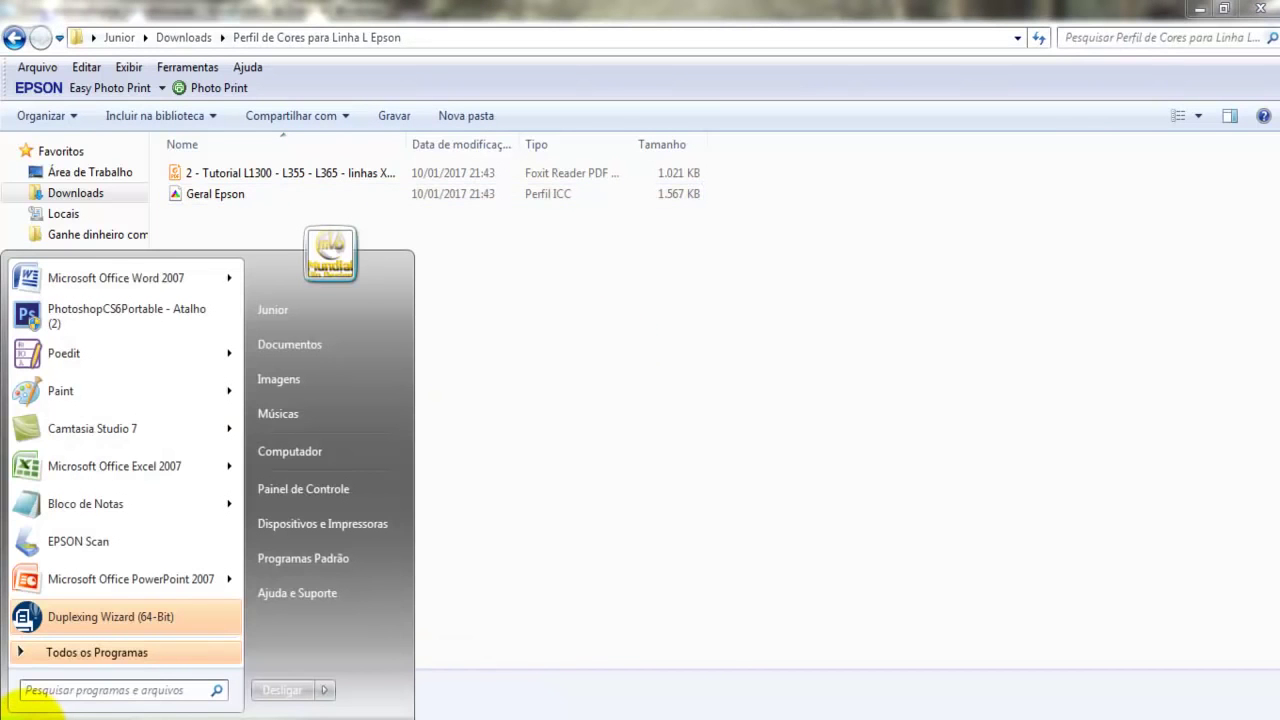
left_click(325, 450)
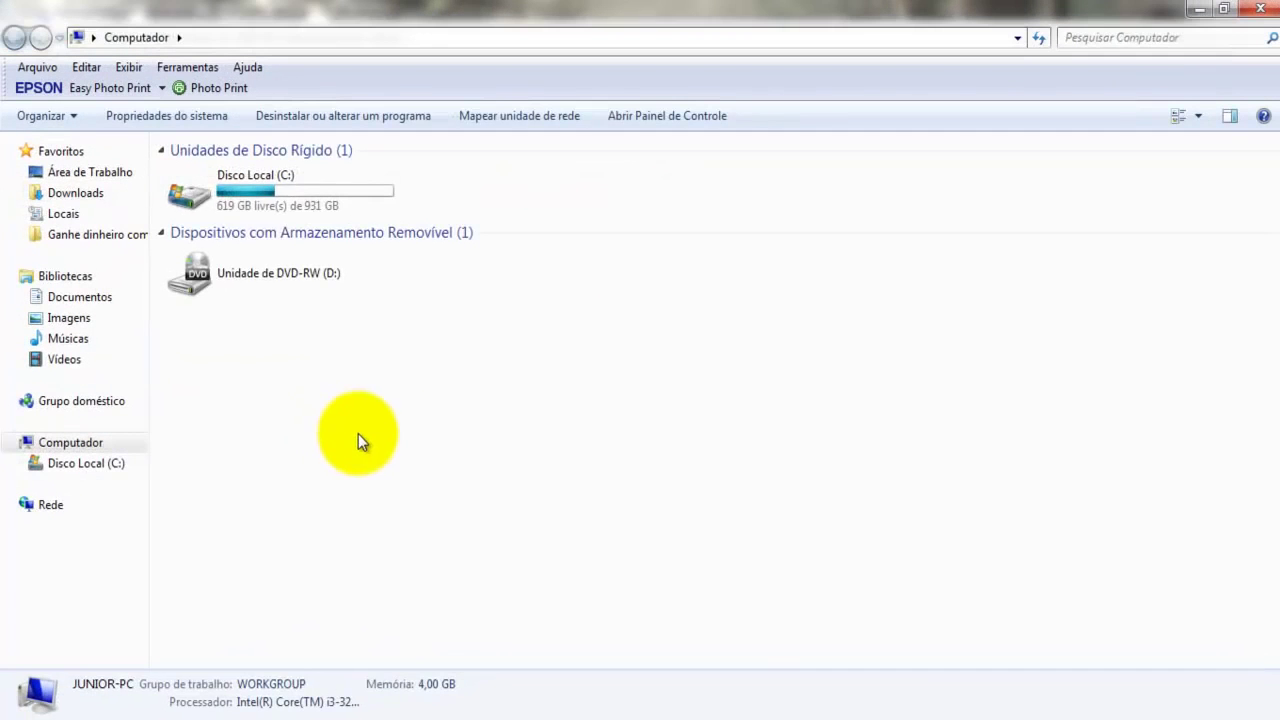
double_click(301, 204)
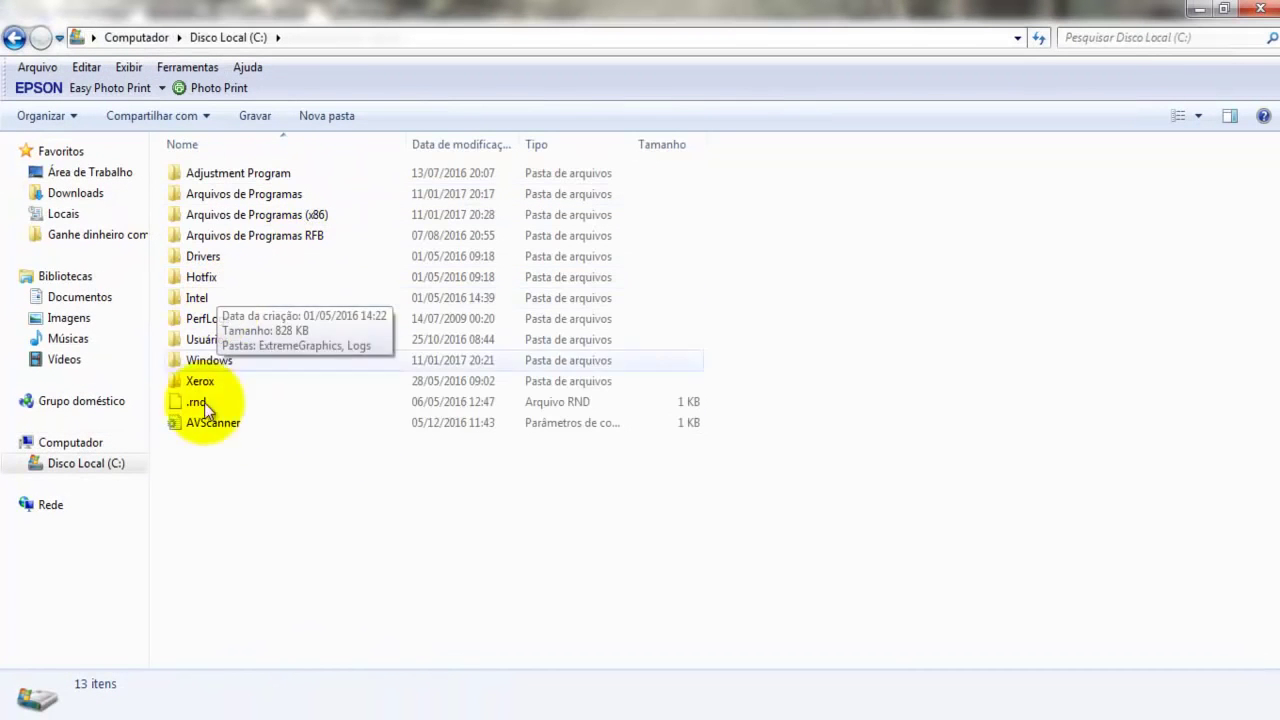
left_click(218, 366)
double_click(218, 368)
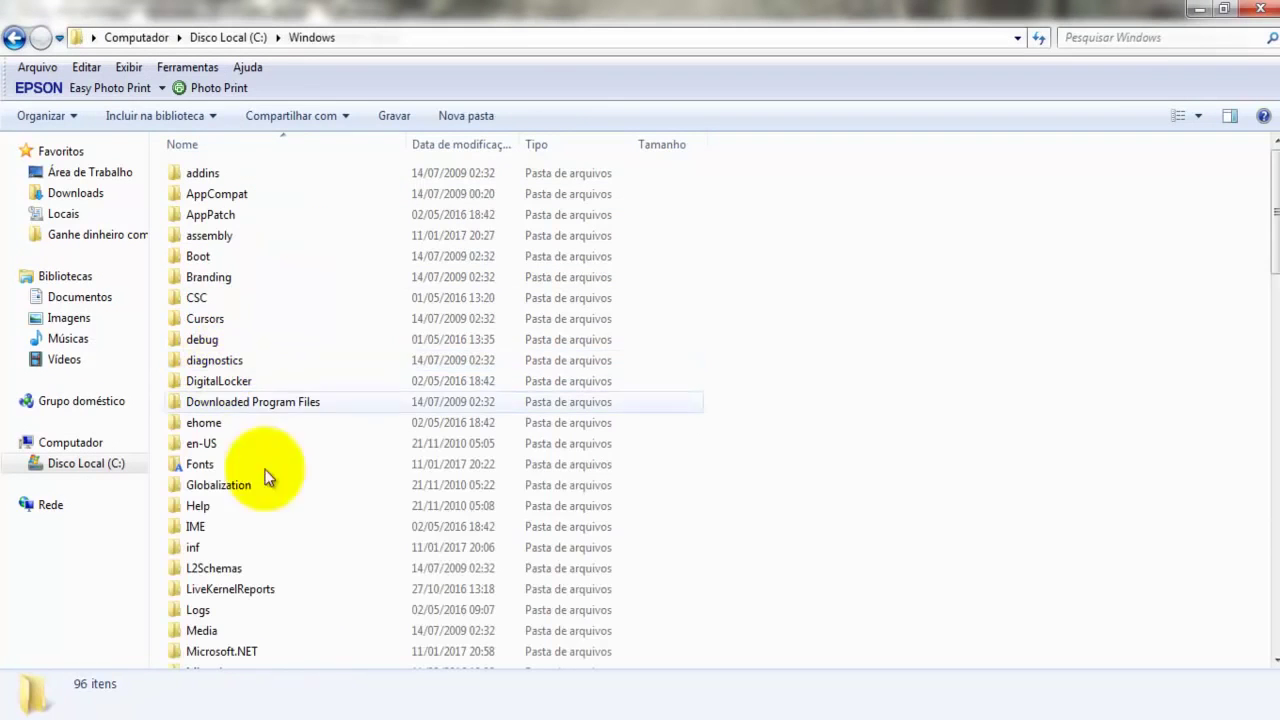
scroll(350, 525, "down", 4)
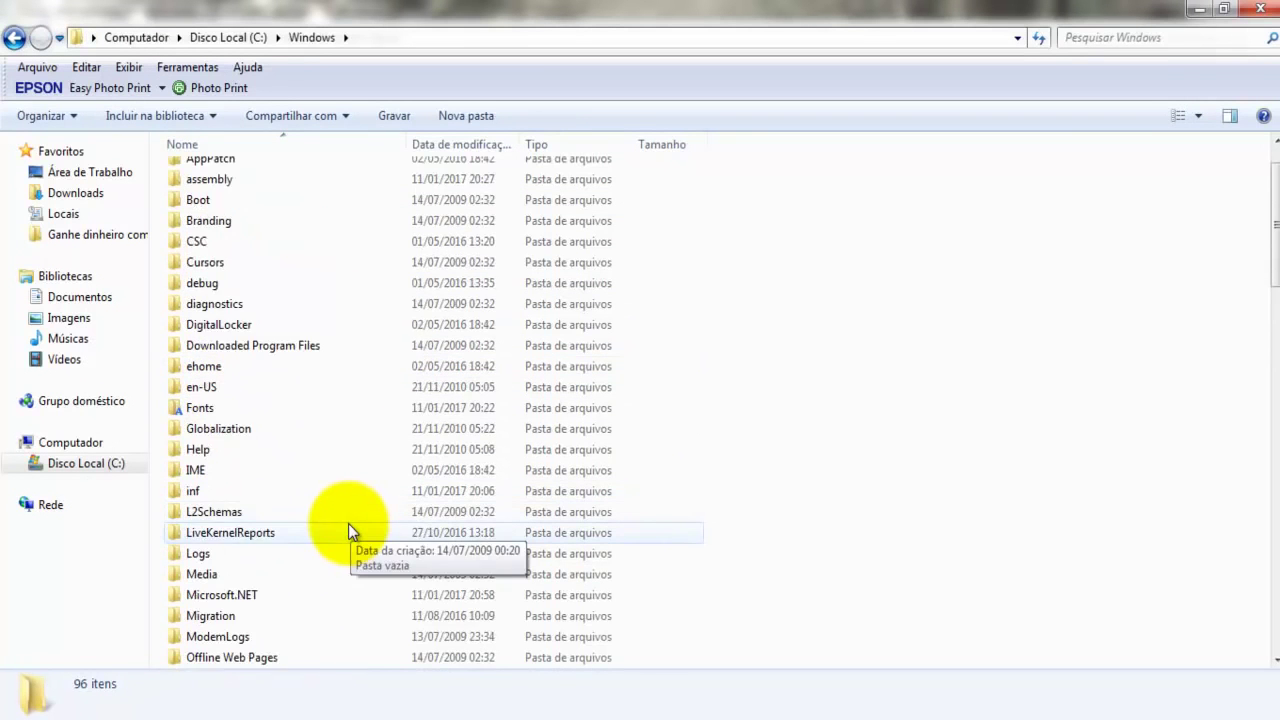
scroll(348, 535, "down", 2)
scroll(347, 541, "down", 3)
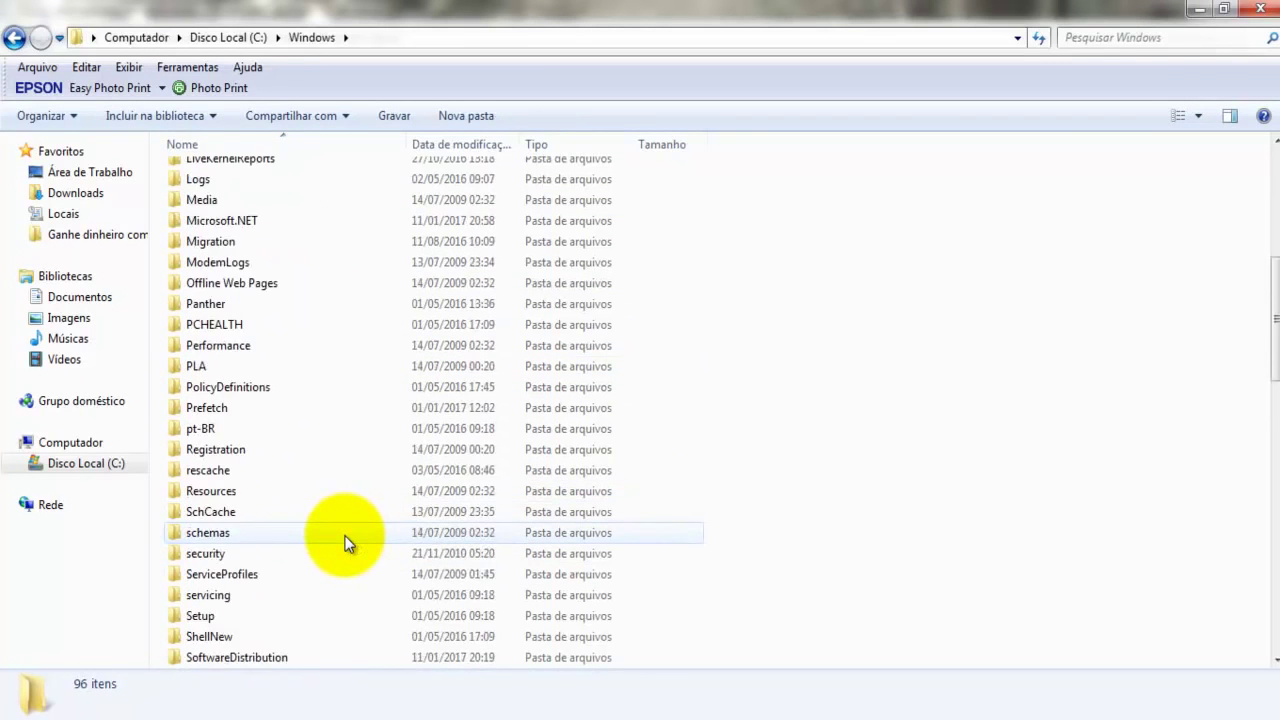
double_click(264, 596)
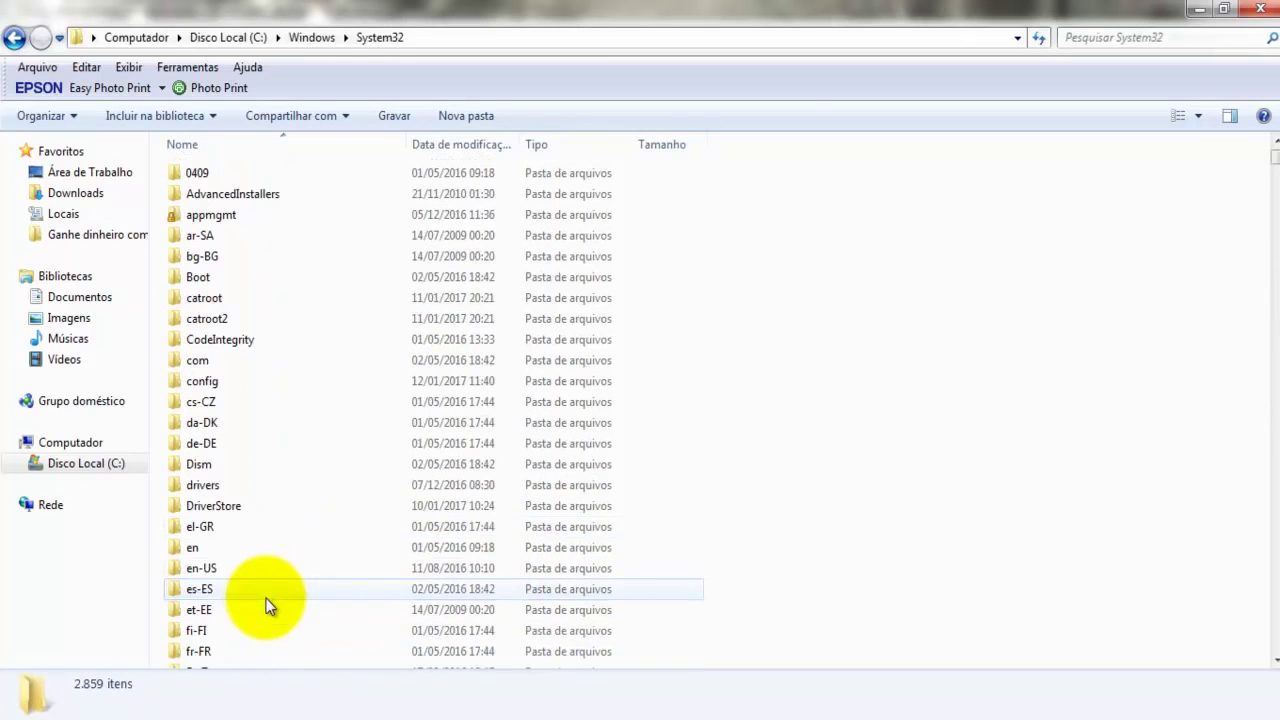
Within System32, go through spool and drivers to the color folder and check it for the reinstalled Geral Epson profile
scroll(323, 301, "down", 3)
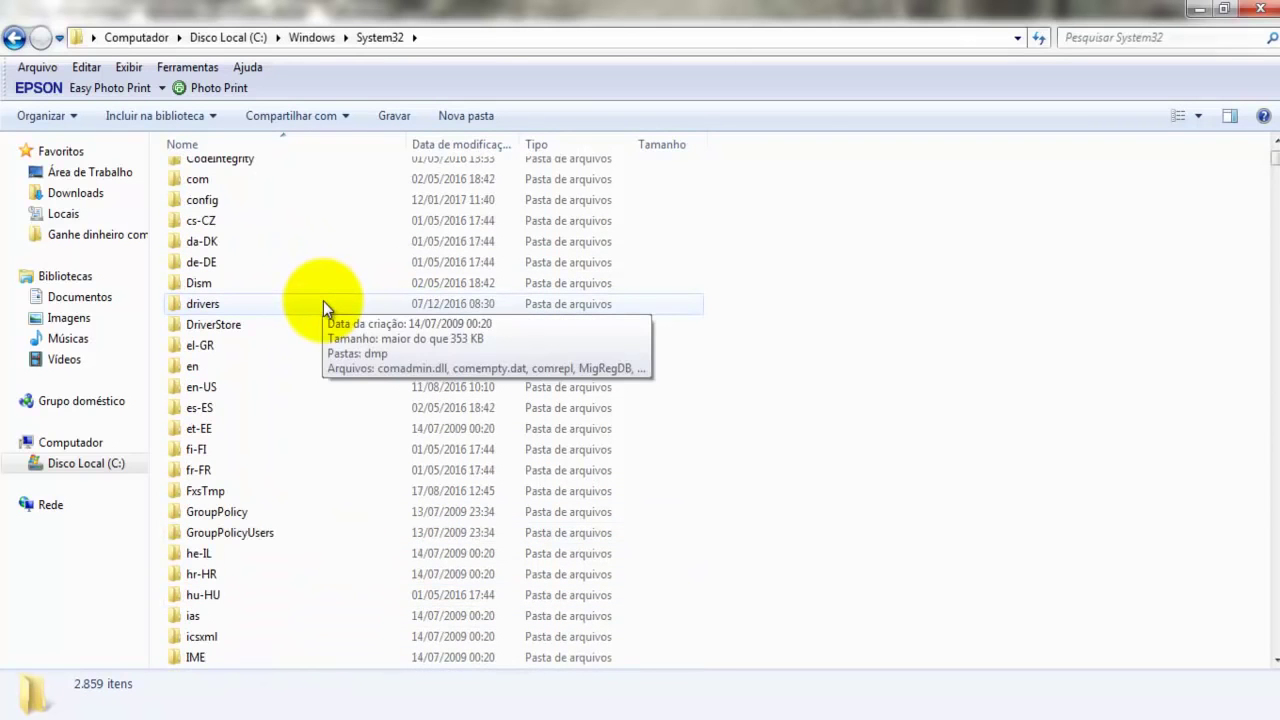
scroll(322, 301, "down", 5)
scroll(320, 307, "down", 5)
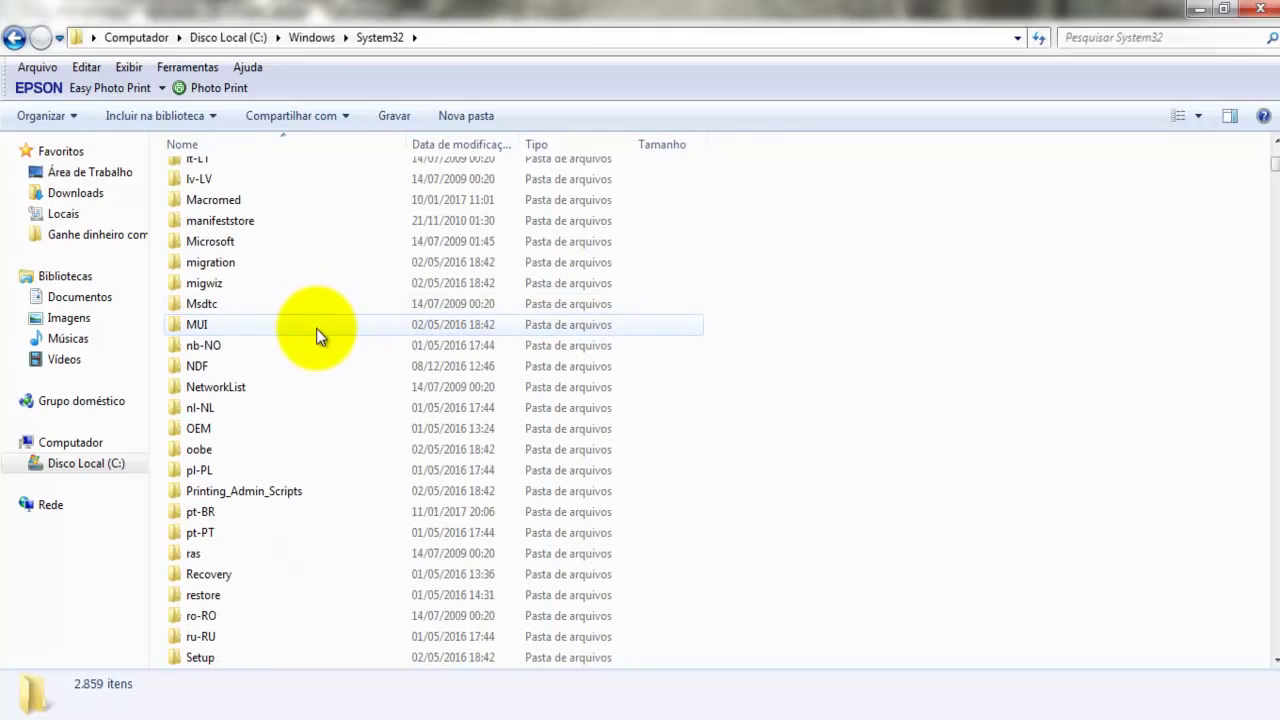
scroll(316, 328, "down", 5)
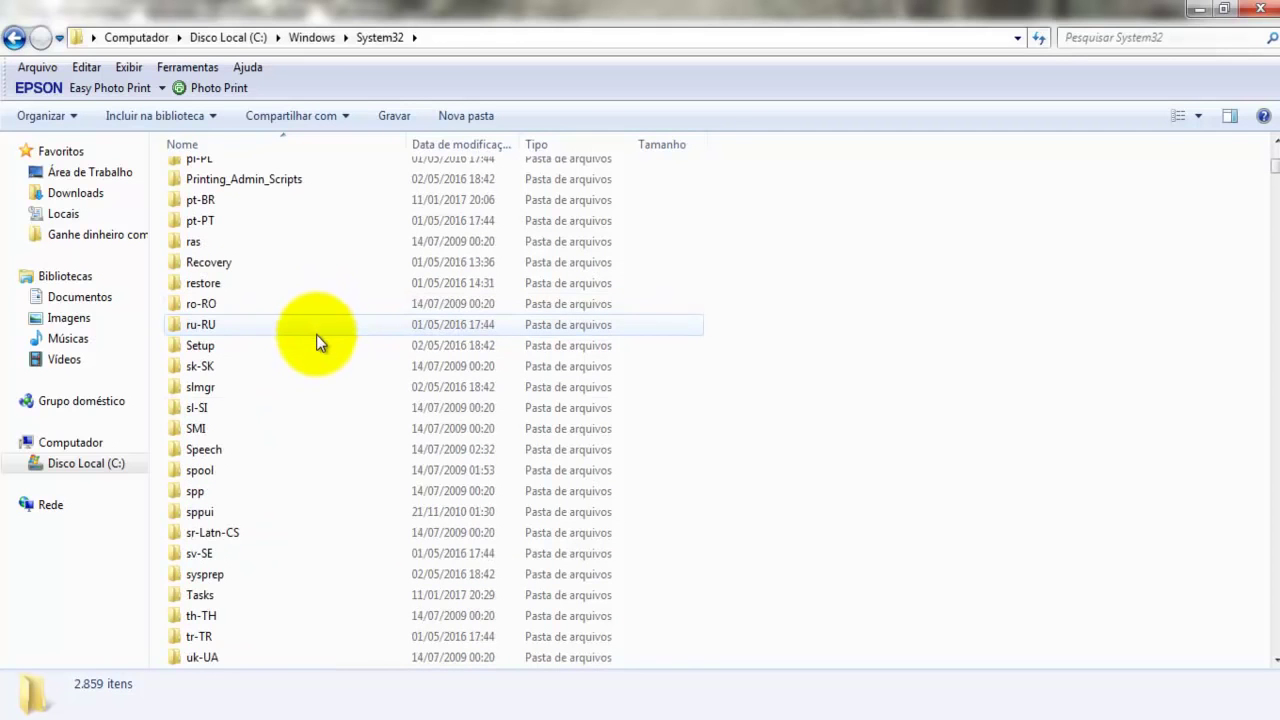
double_click(269, 470)
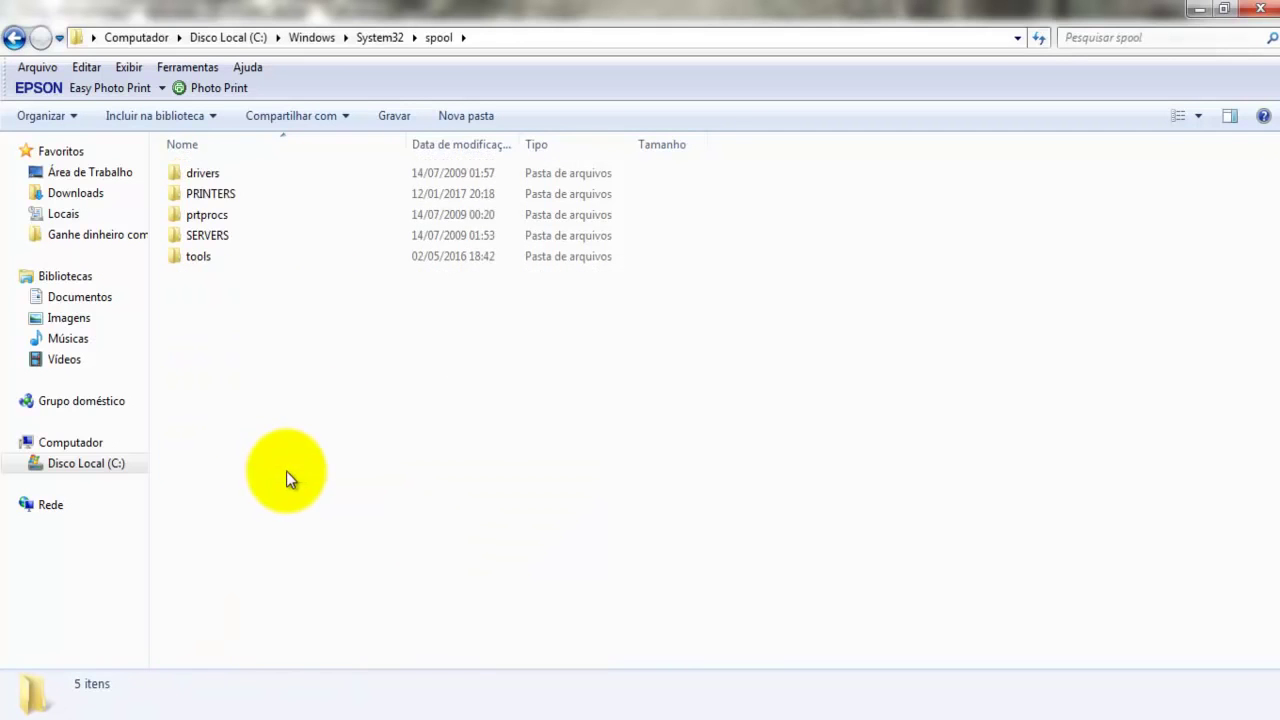
double_click(195, 177)
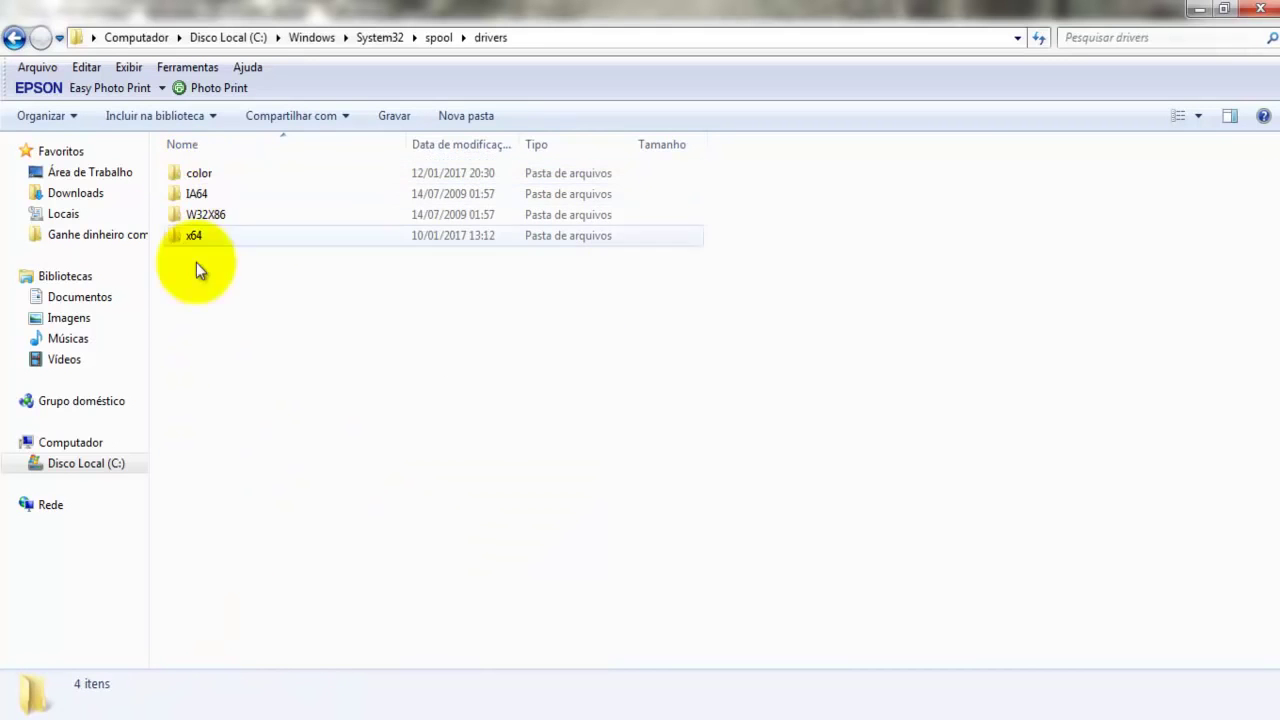
double_click(192, 173)
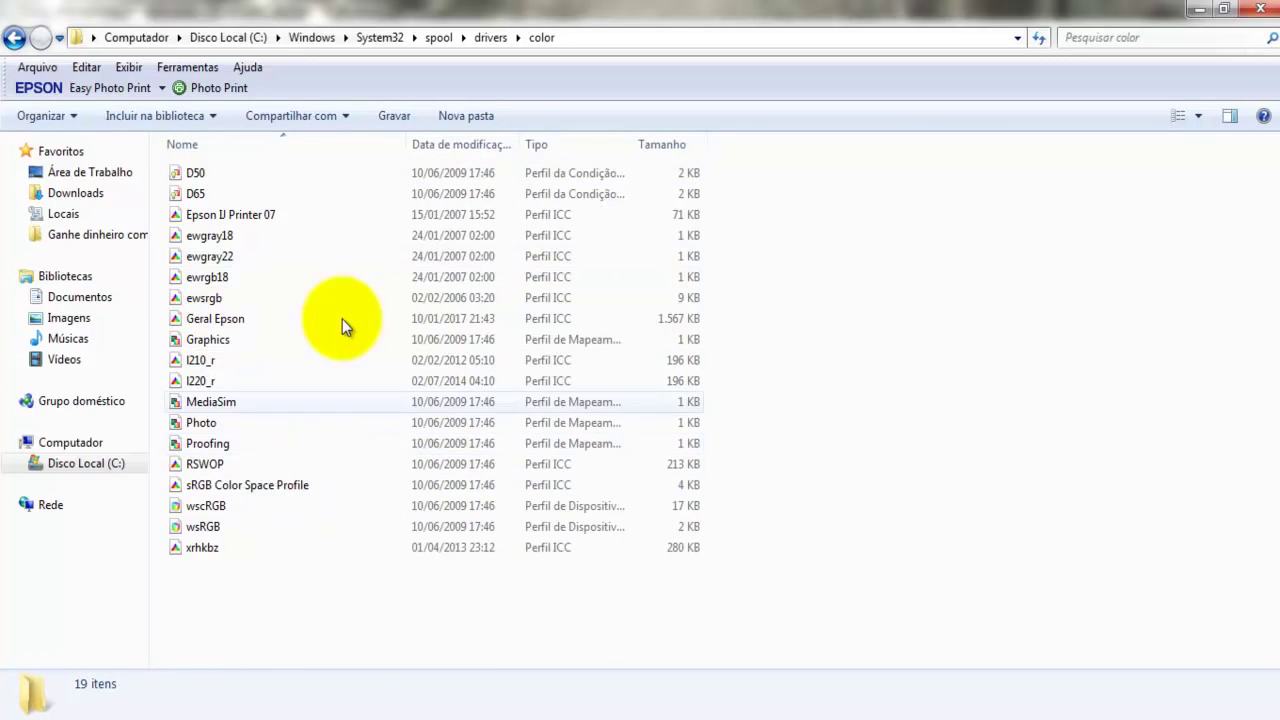
left_click(263, 316)
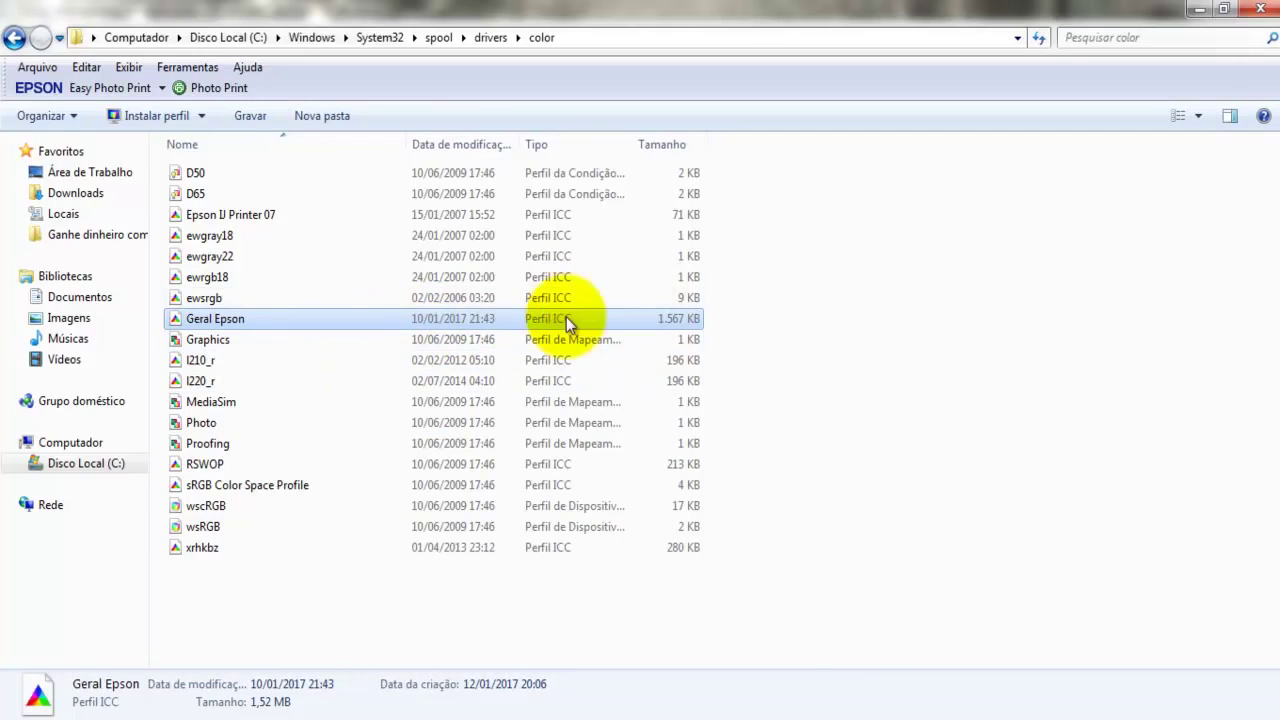
left_click(799, 616)
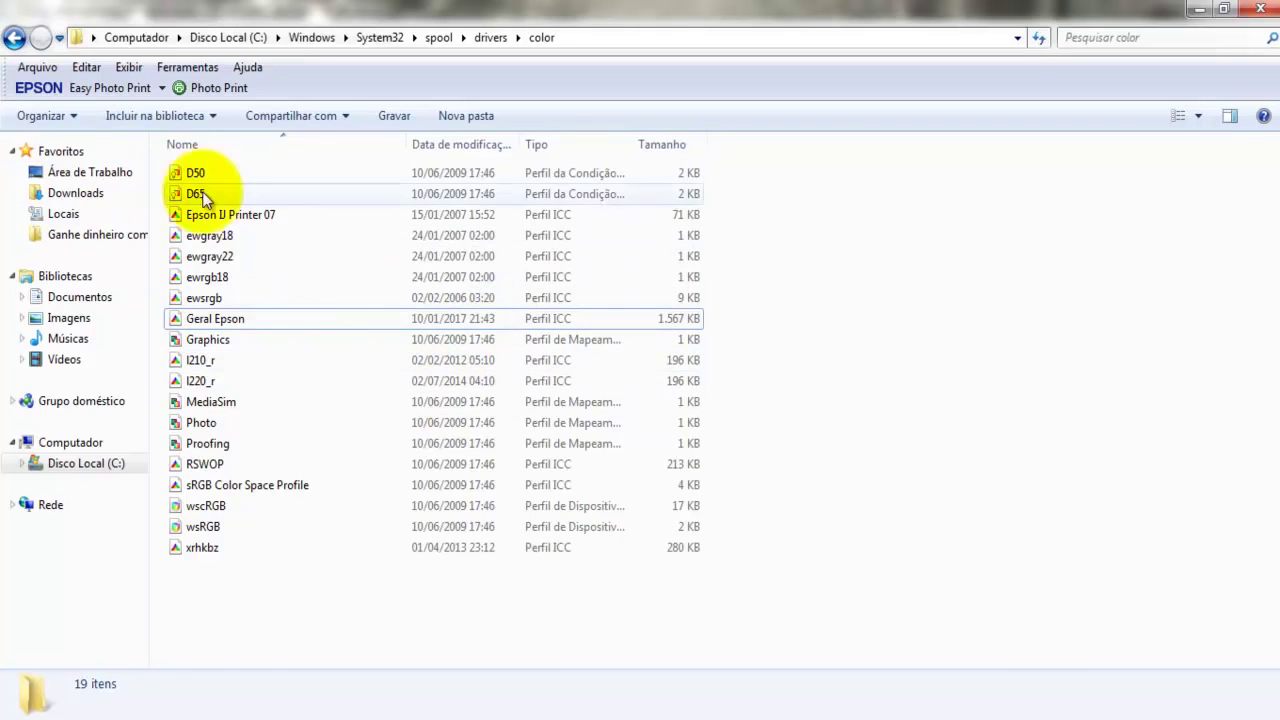
Open Dispositivos e Impressoras to view the installed printers
left_click(28, 700)
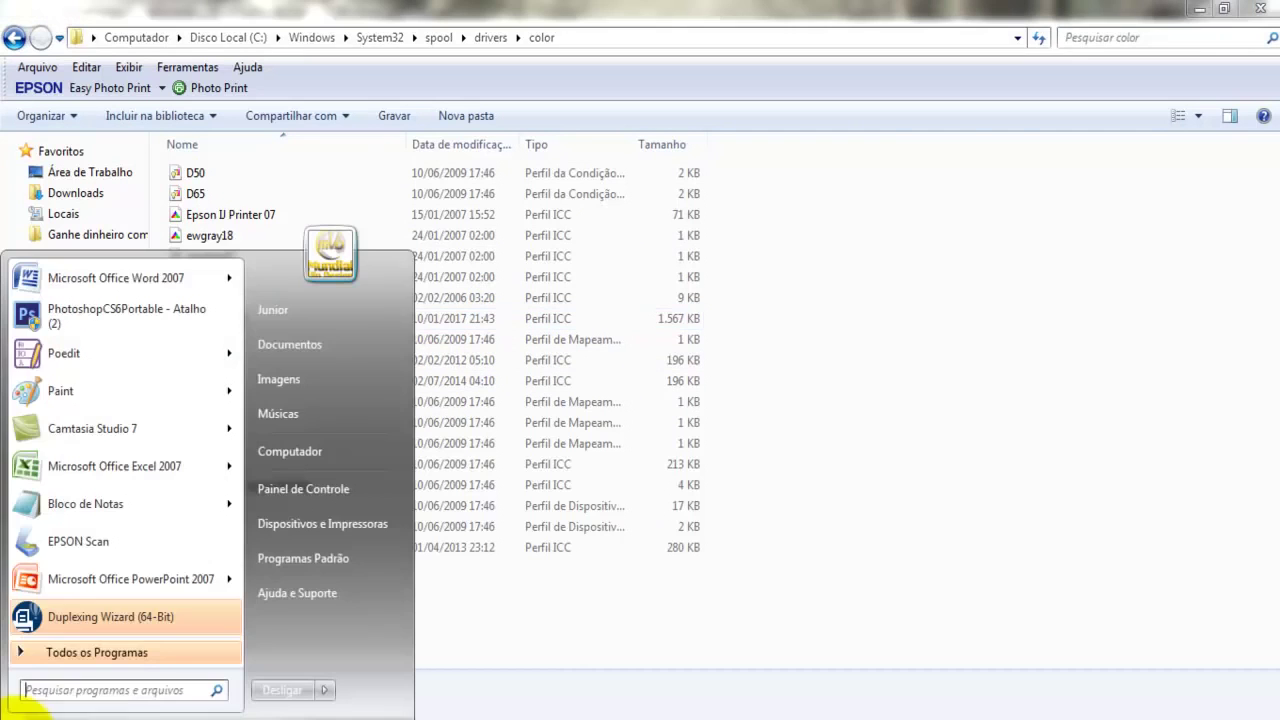
left_click(289, 450)
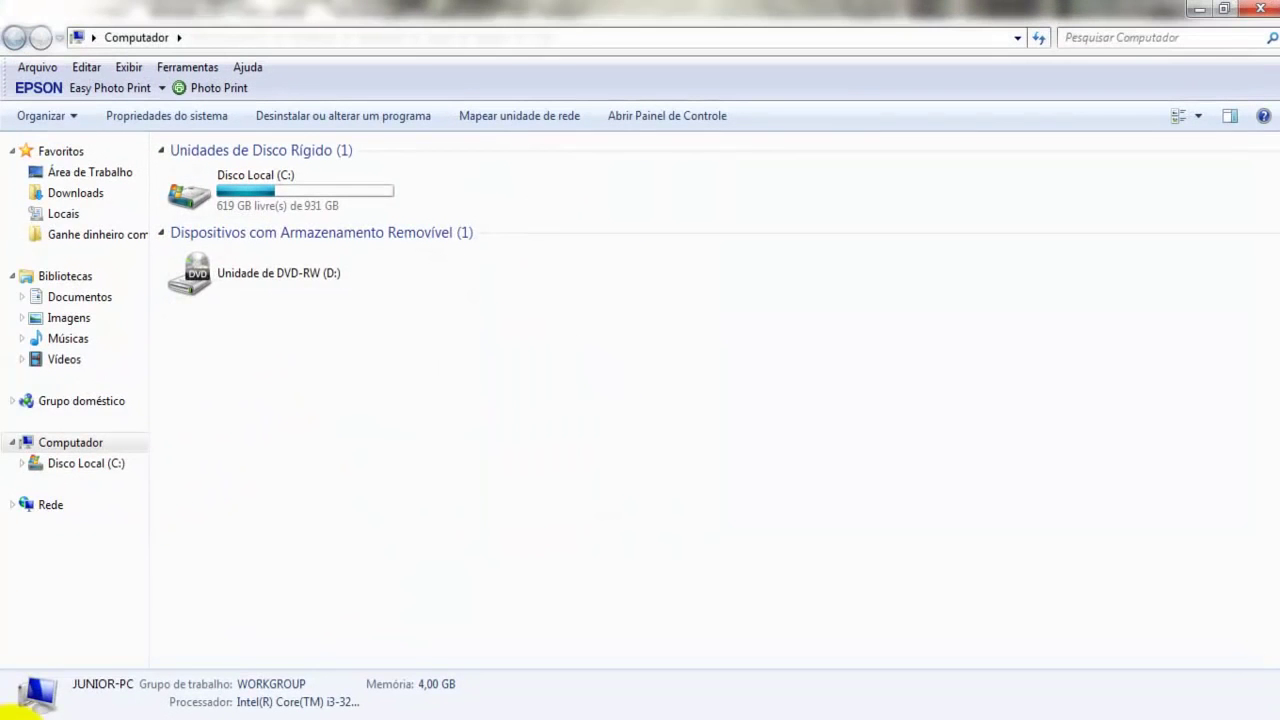
left_click(28, 700)
left_click(337, 523)
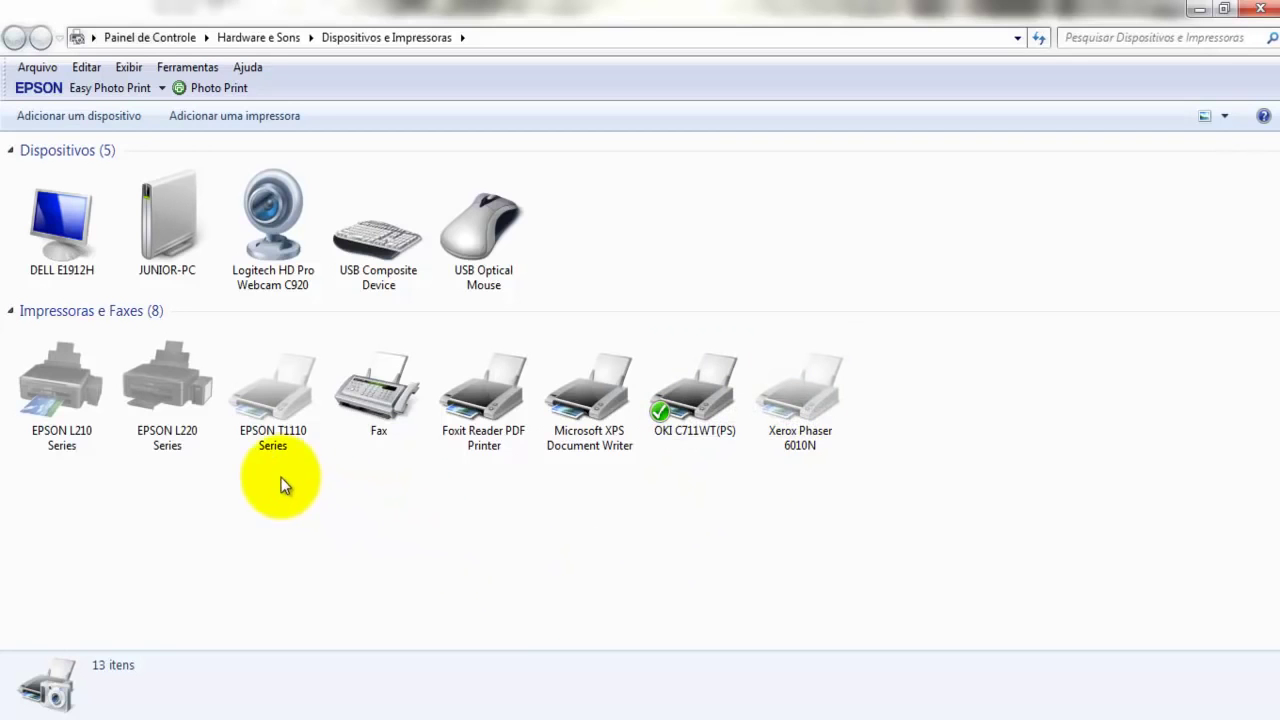
mouse_move(274, 397)
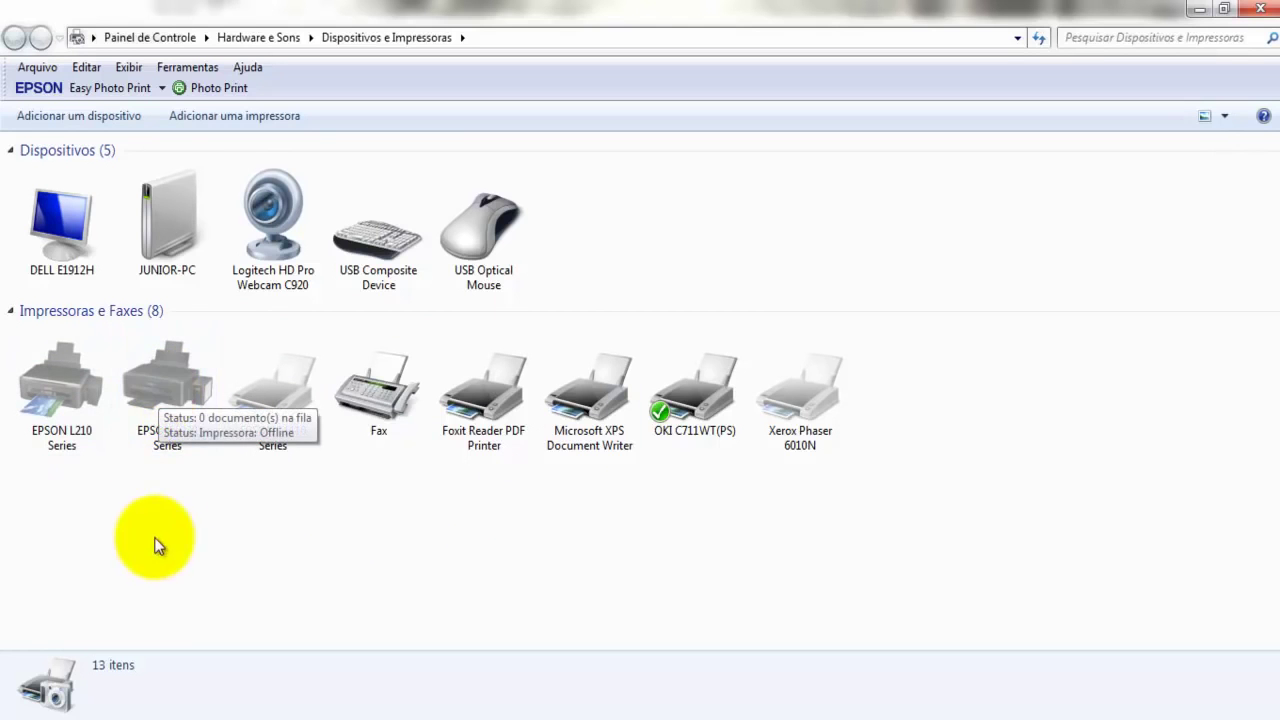
Open Gerenciamento de Cores from the EPSON L220 Series printer properties and expand its list of devices
left_click(181, 397)
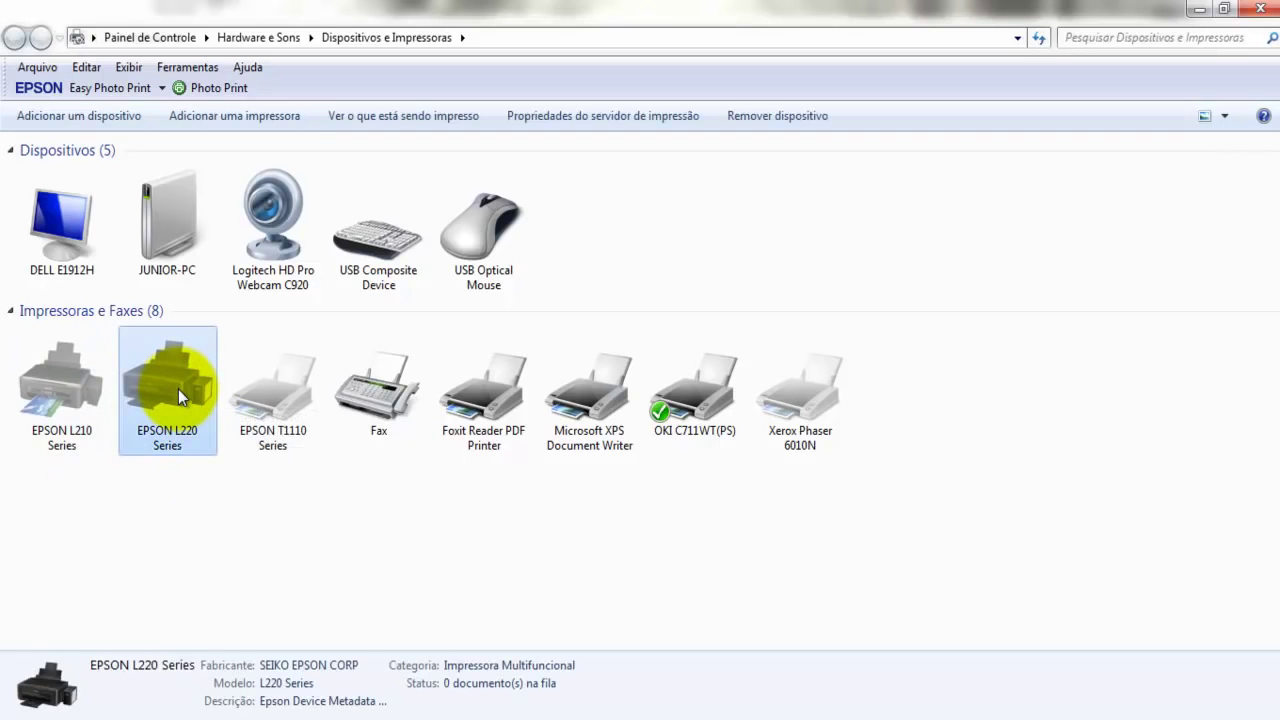
double_click(175, 395)
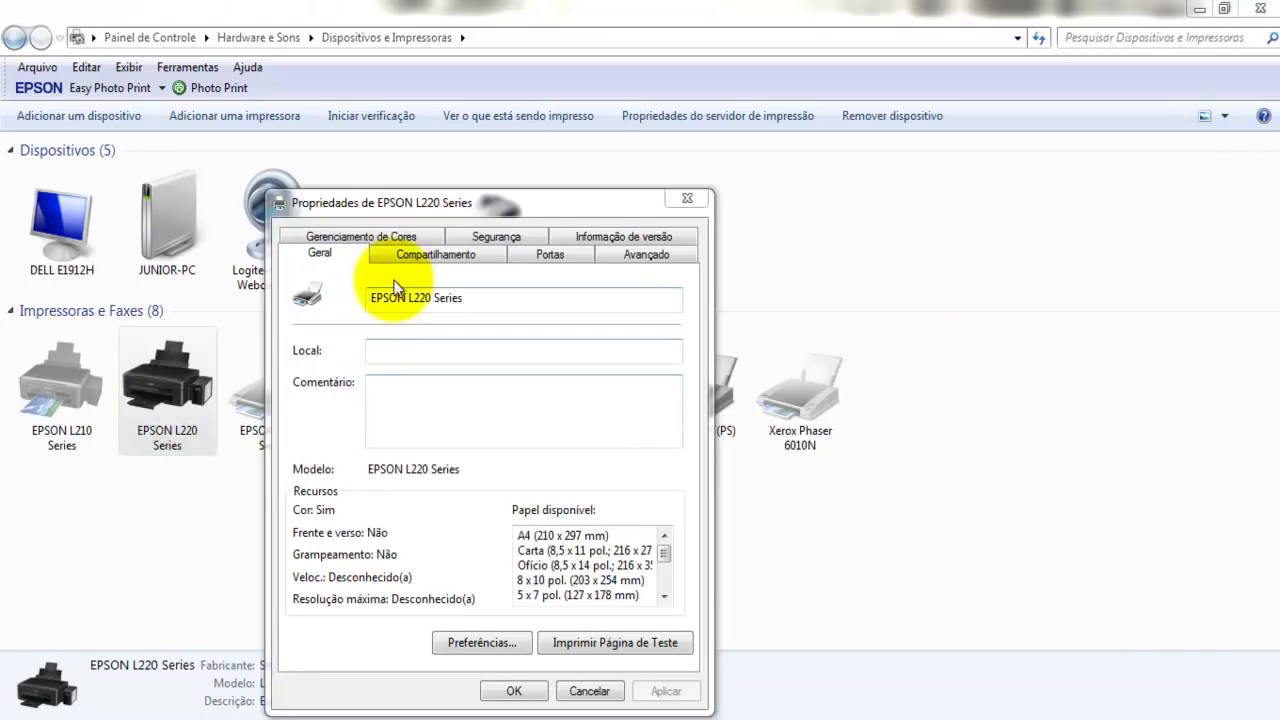
left_click(340, 237)
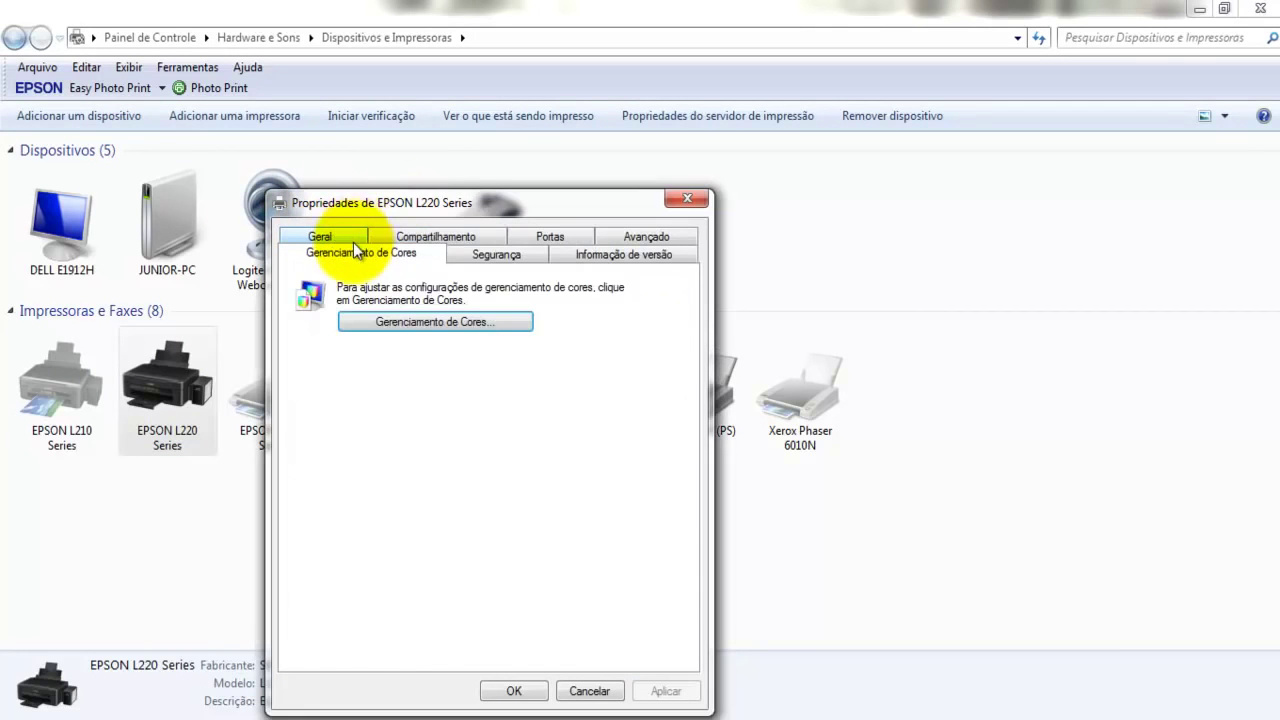
left_click(426, 326)
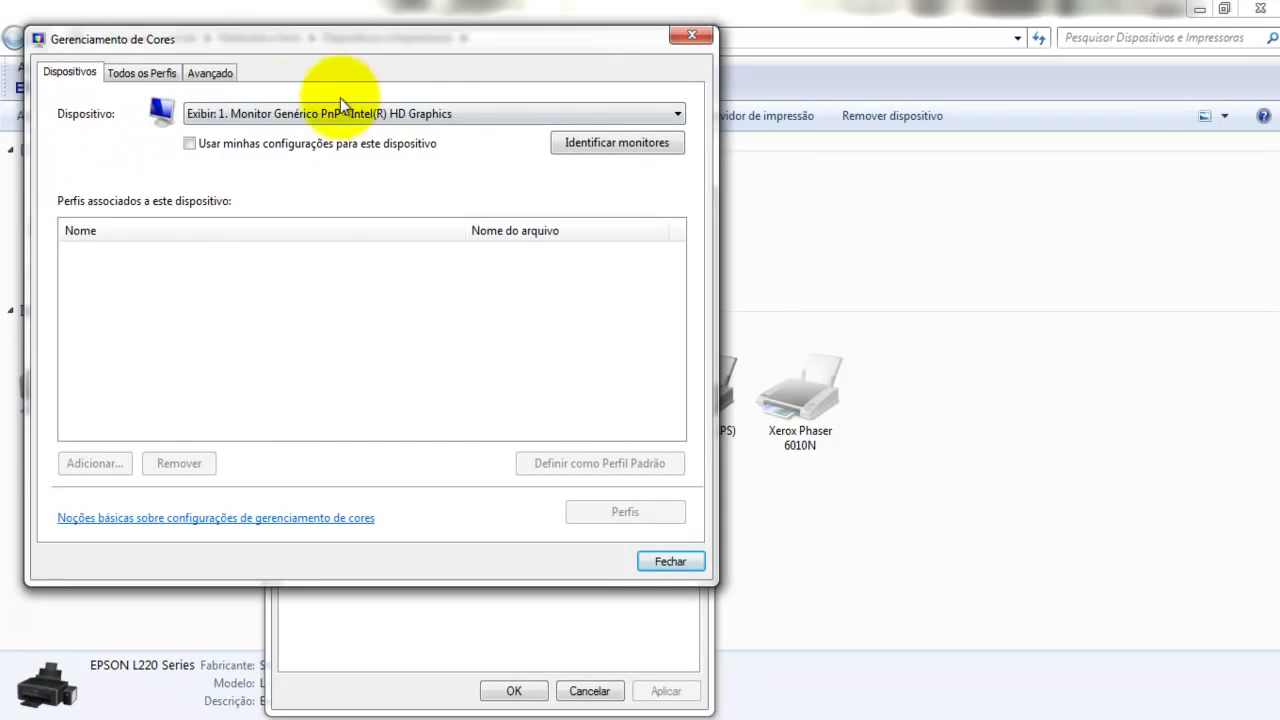
left_click(665, 110)
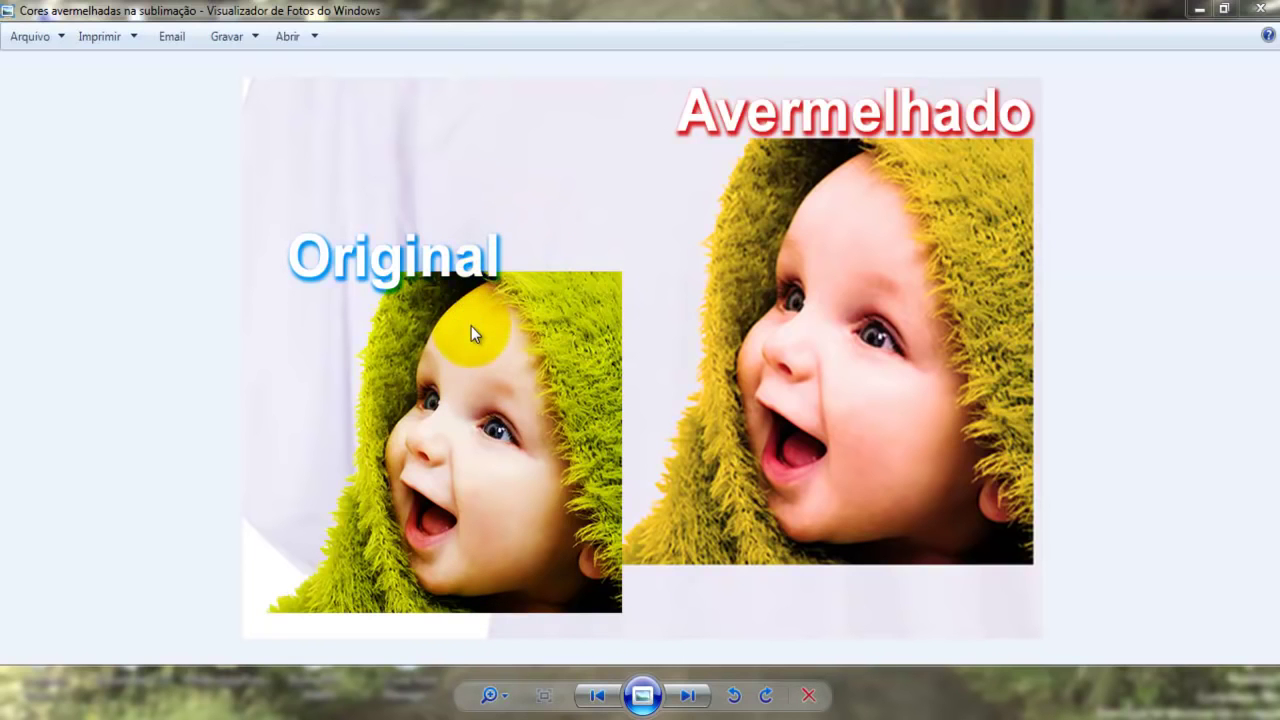
Open the Perfil de Cores para Linha L Epson folder in Downloads and maximize its window
left_click(259, 718)
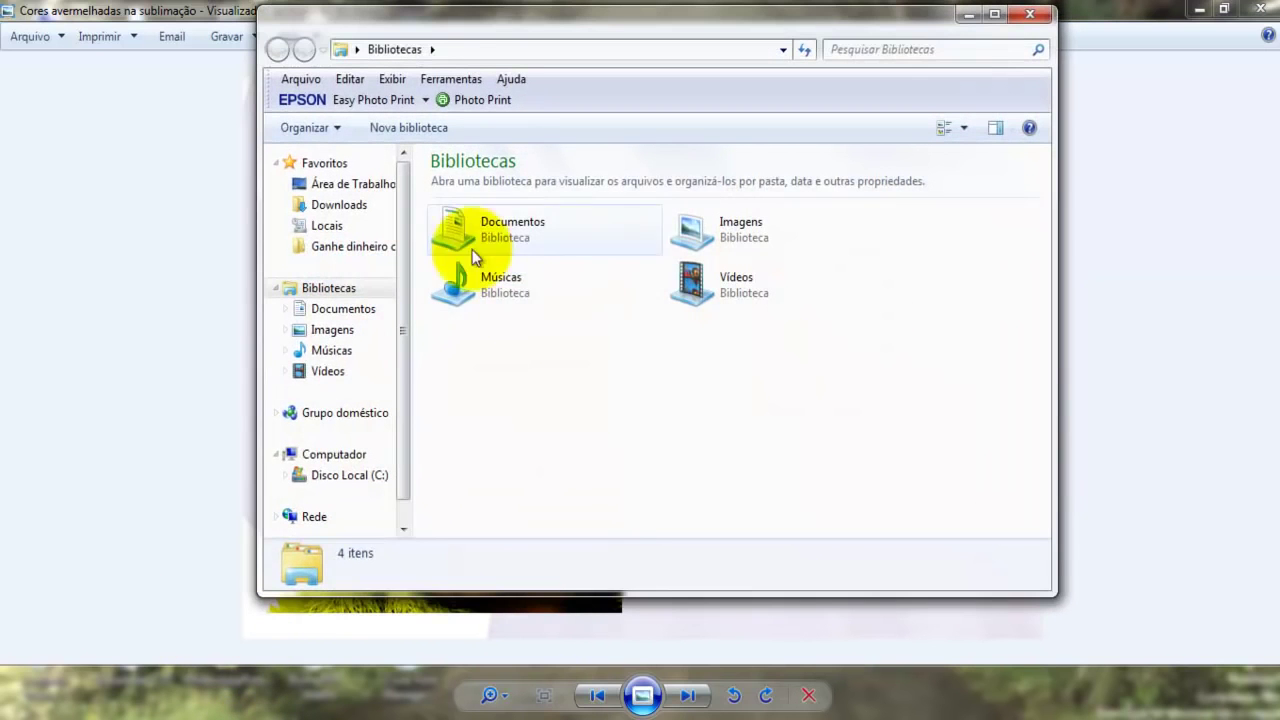
left_click(345, 205)
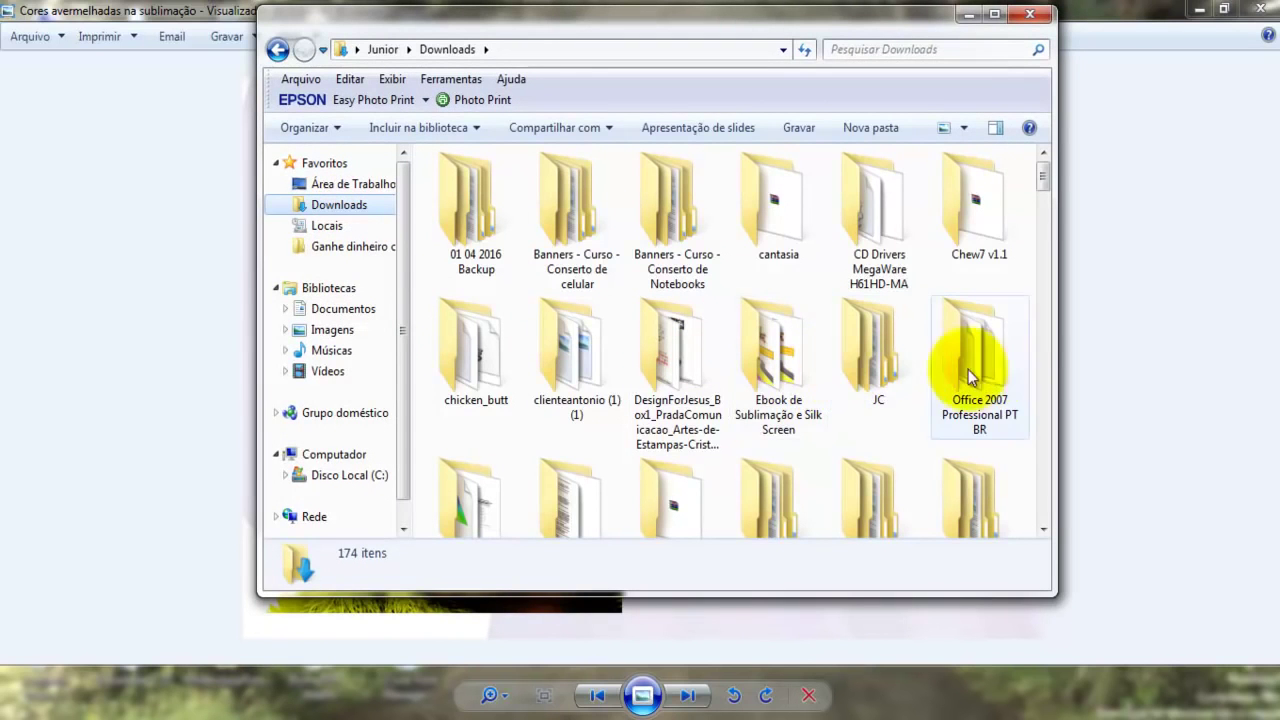
scroll(500, 425, "down", 1)
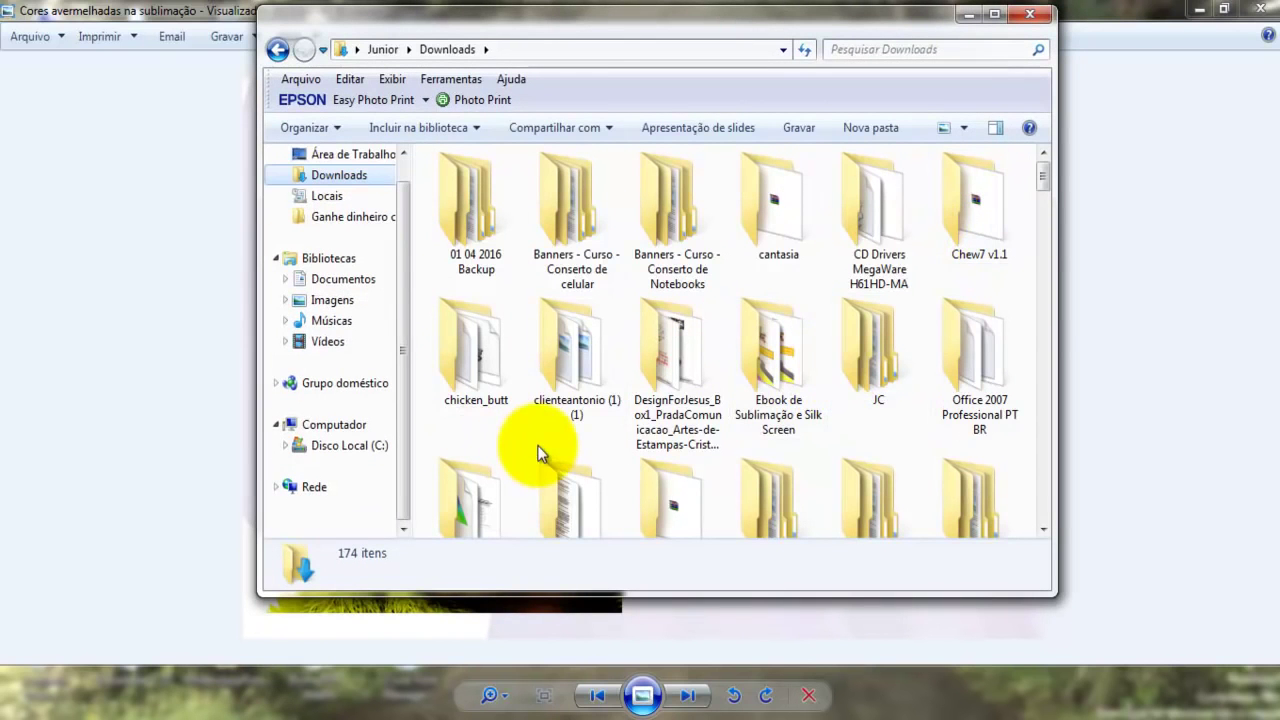
left_click_drag(1042, 179, 1043, 191)
double_click(476, 432)
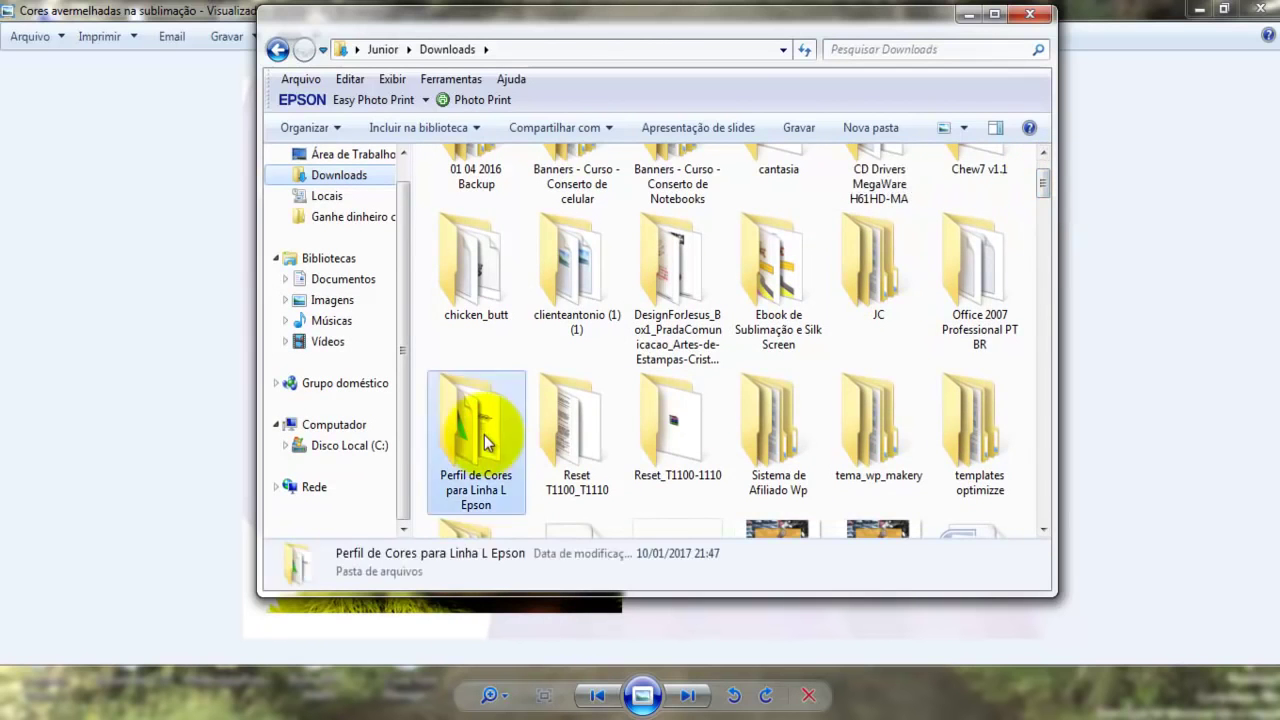
left_click(995, 14)
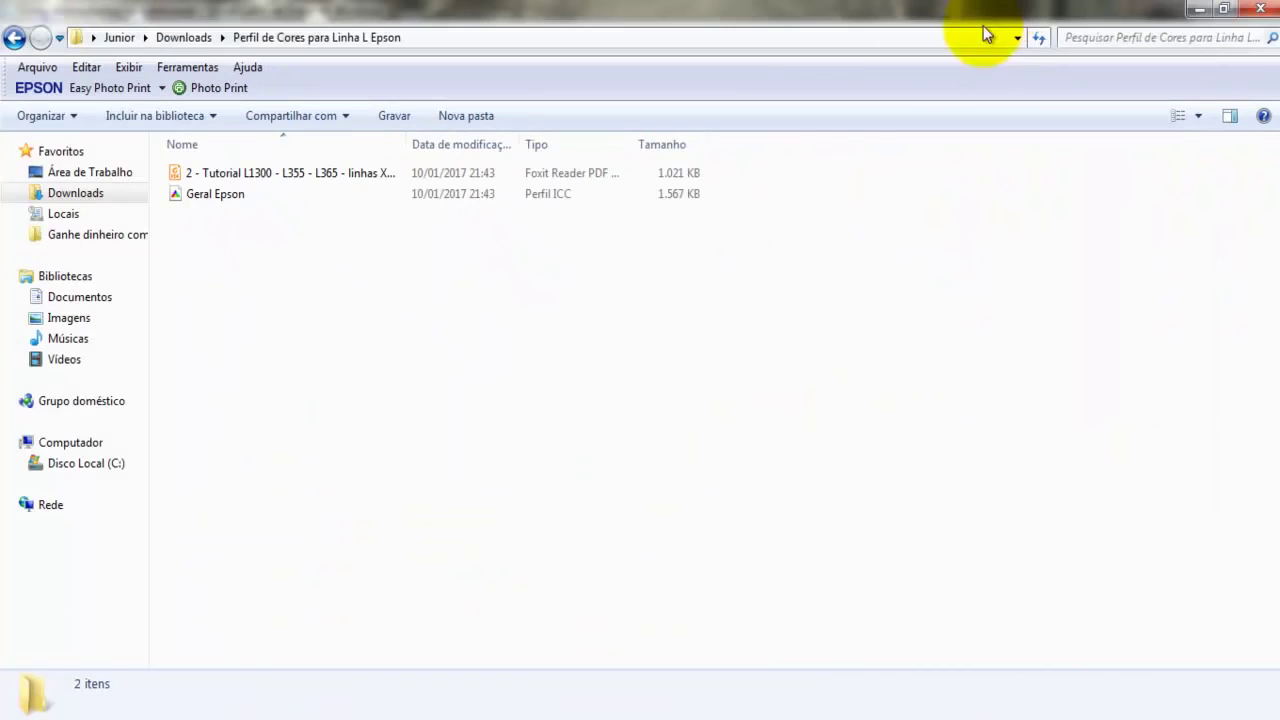